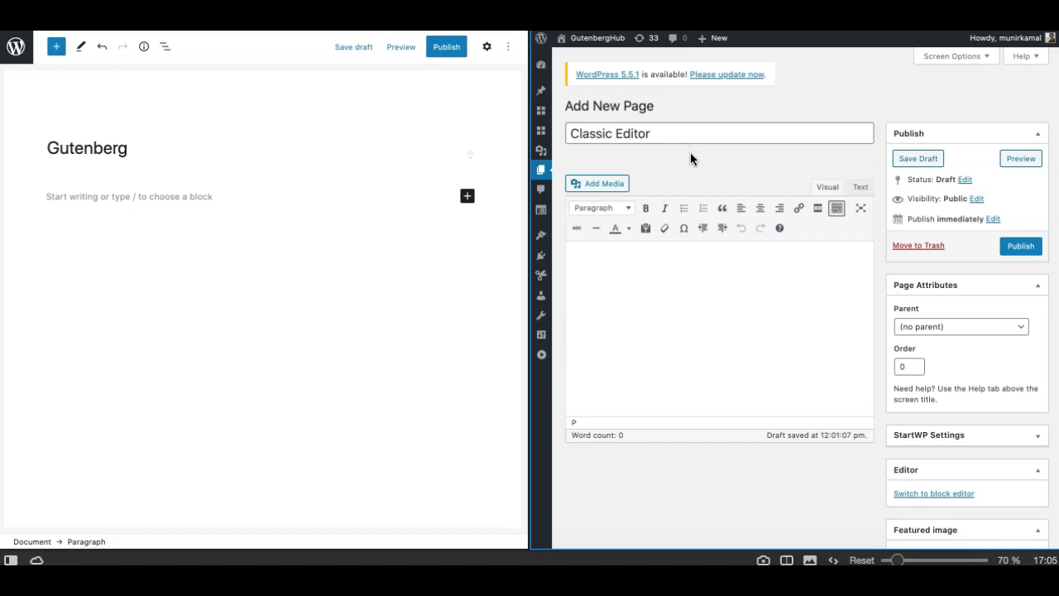
- Browse the block library of the Gutenberg page and add an Image block
{"action": "left_click", "coordinate": [745, 182]}
{"action": "left_click", "coordinate": [719, 298]}
{"action": "left_click", "coordinate": [55, 46]}
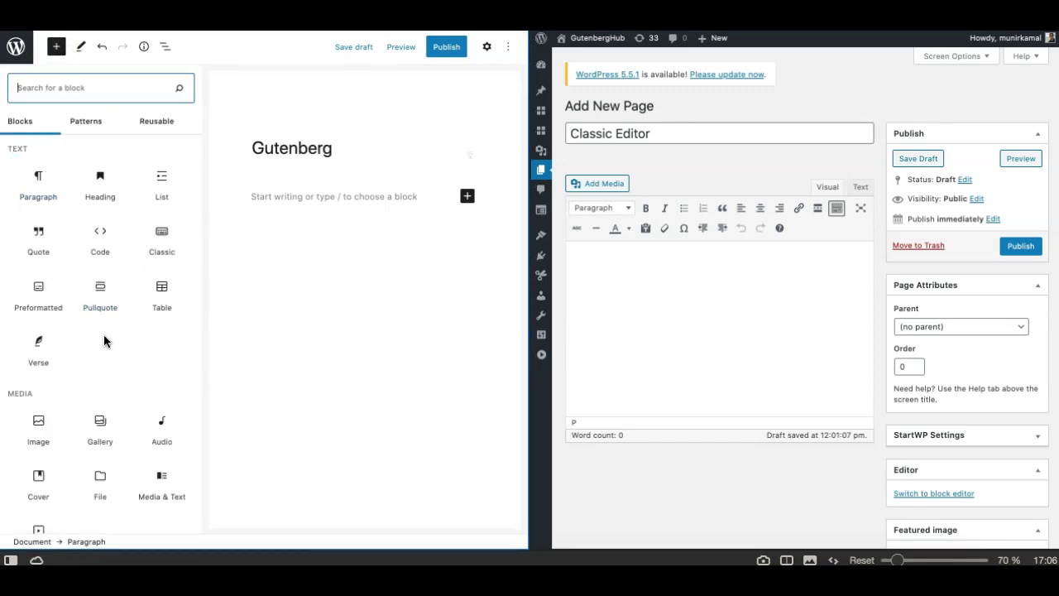
{"action": "scroll", "coordinate": [104, 338], "scroll_direction": "down", "scroll_amount": 4}
{"action": "scroll", "coordinate": [103, 335], "scroll_direction": "up", "scroll_amount": 5}
{"action": "left_click", "coordinate": [99, 356]}
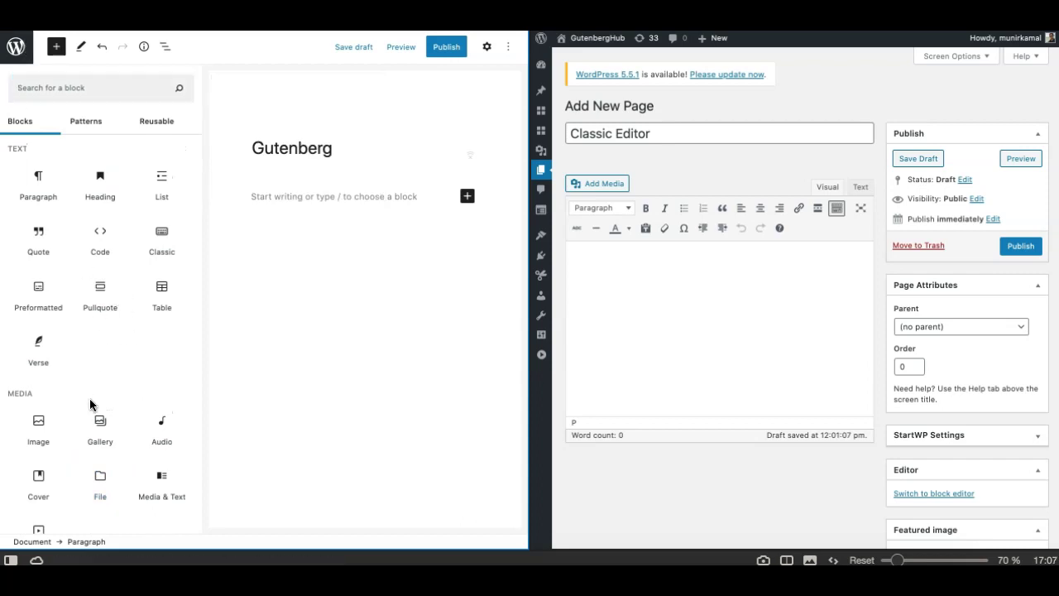
{"action": "scroll", "coordinate": [91, 404], "scroll_direction": "down", "scroll_amount": 3}
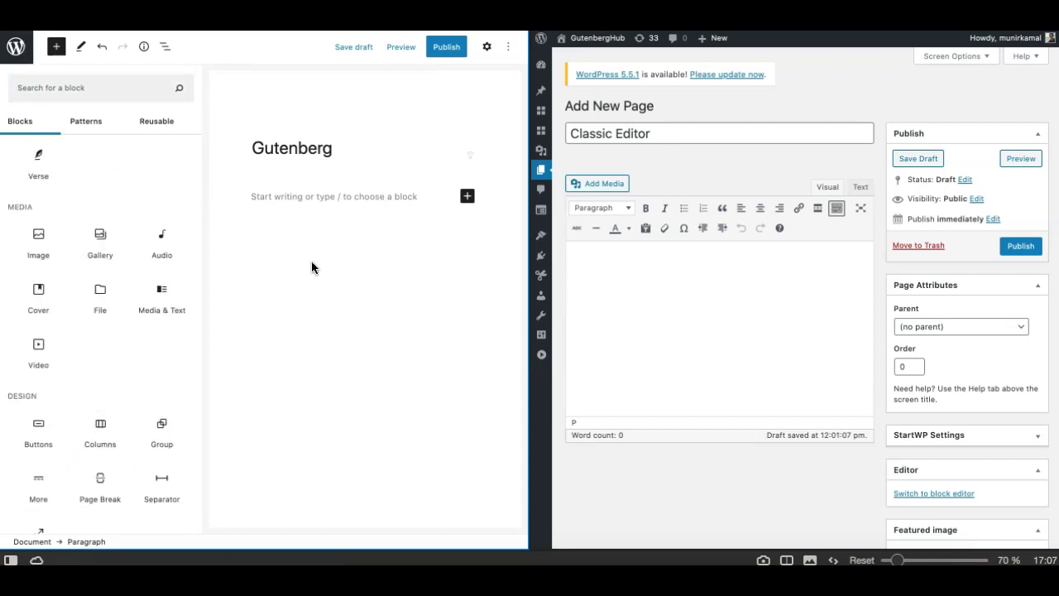
{"action": "left_click", "coordinate": [42, 244]}
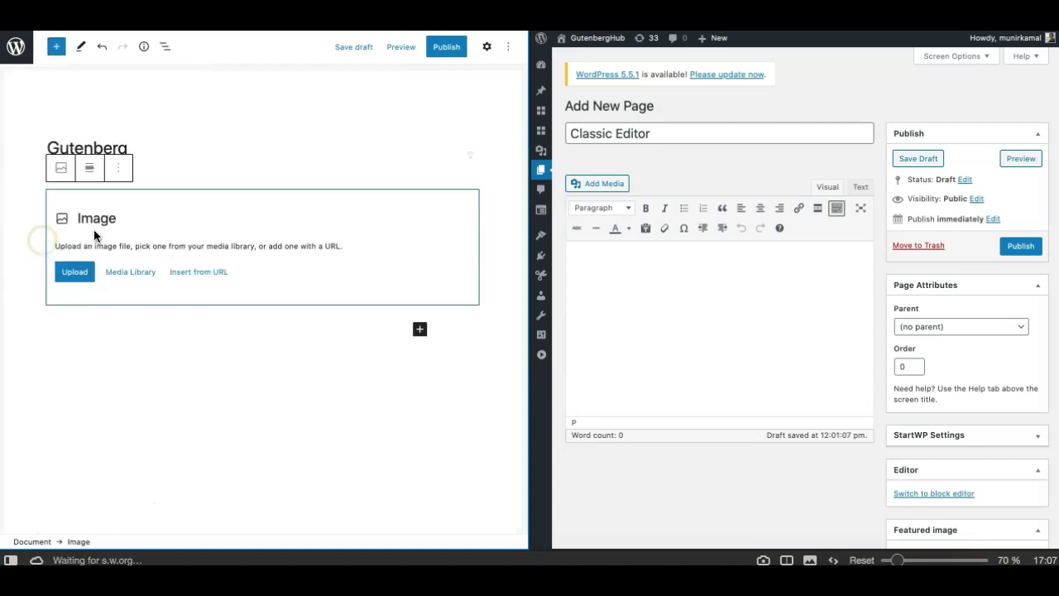
- Fill the Image block with the red-haired woman's photo from the media library and add the paragraph "vjhbjhb" below it
{"action": "left_click", "coordinate": [139, 279]}
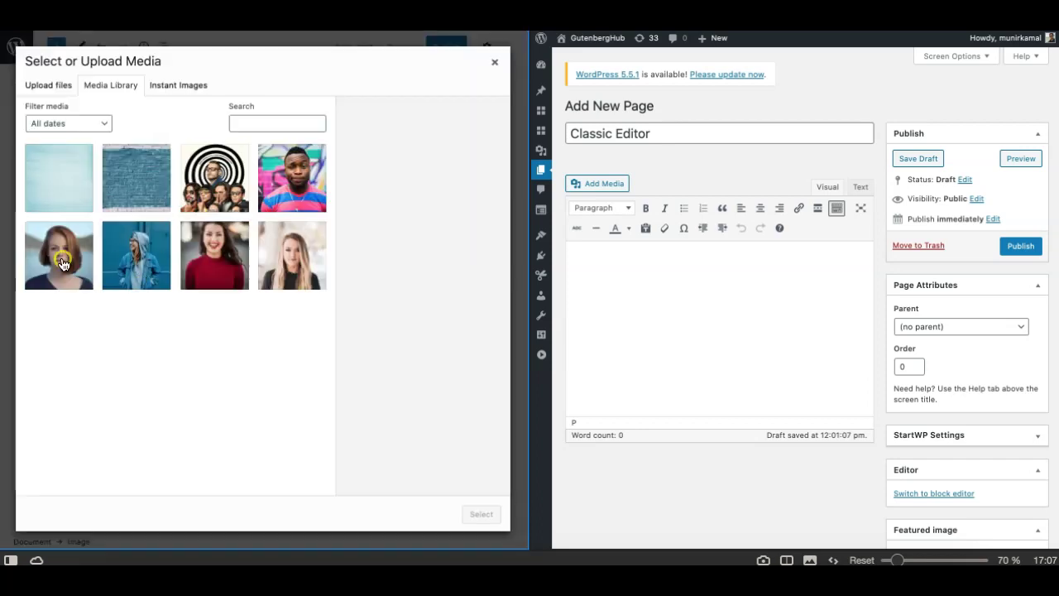
{"action": "left_click", "coordinate": [62, 264]}
{"action": "left_click", "coordinate": [481, 514]}
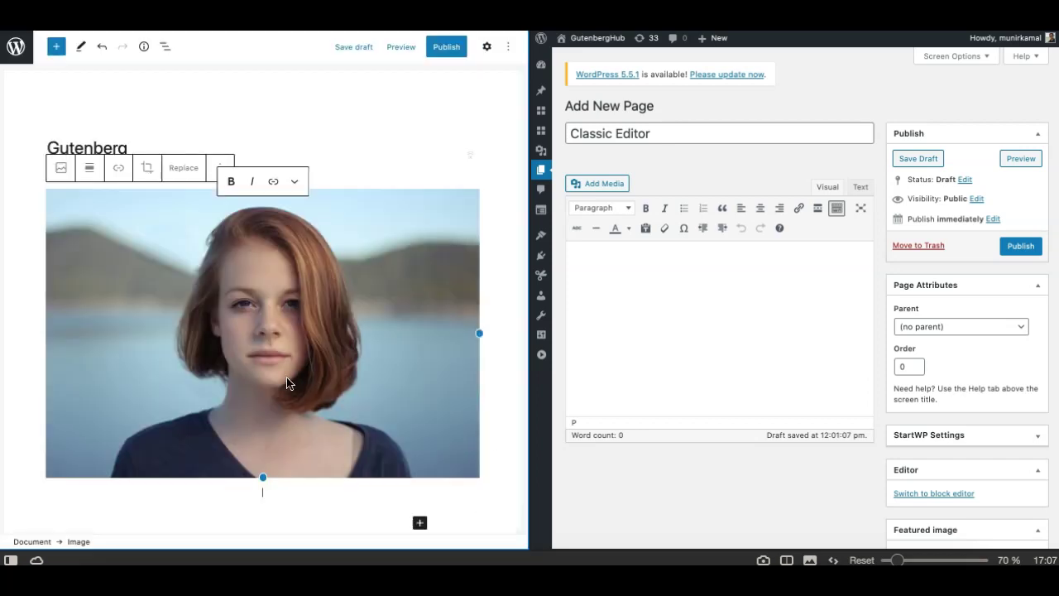
{"action": "scroll", "coordinate": [238, 389], "scroll_direction": "down", "scroll_amount": 2}
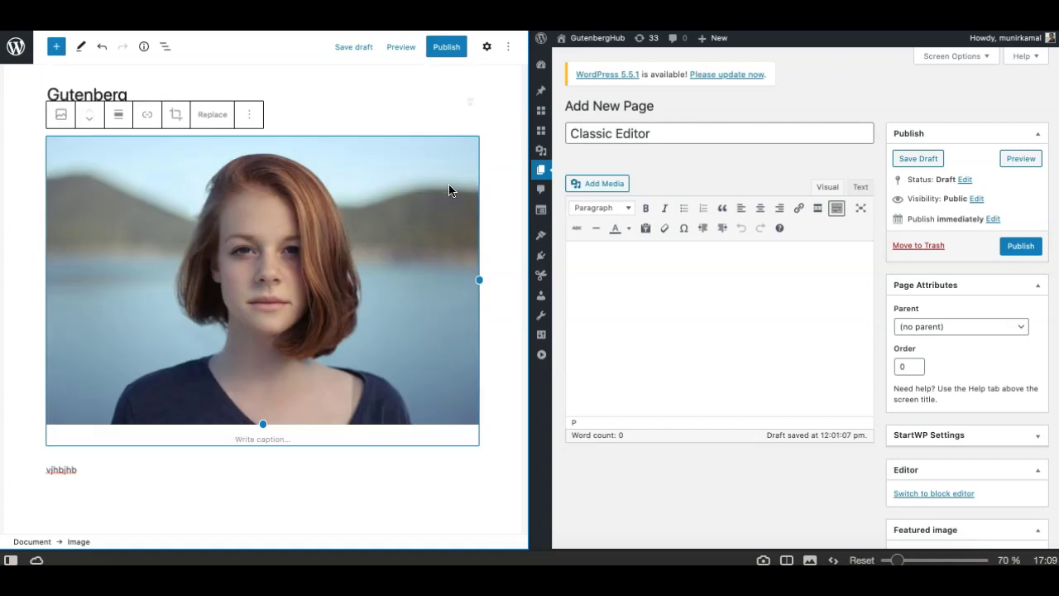
{"action": "scroll", "coordinate": [399, 199], "scroll_direction": "up", "scroll_amount": 1}
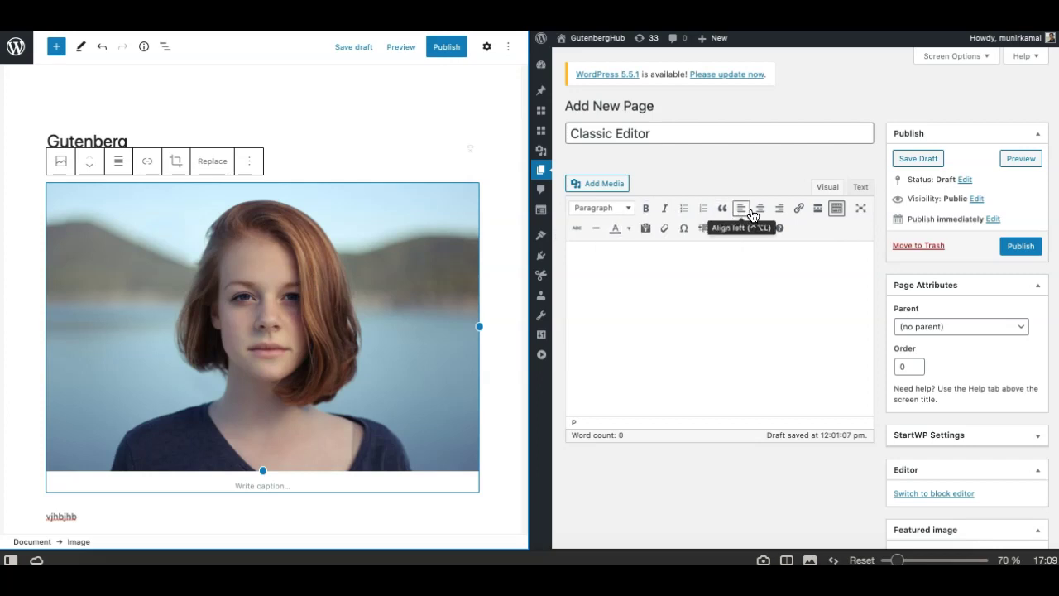
- Enter the text "hvghvjh" in the Classic Editor page's content and select that word
{"action": "left_click", "coordinate": [660, 322]}
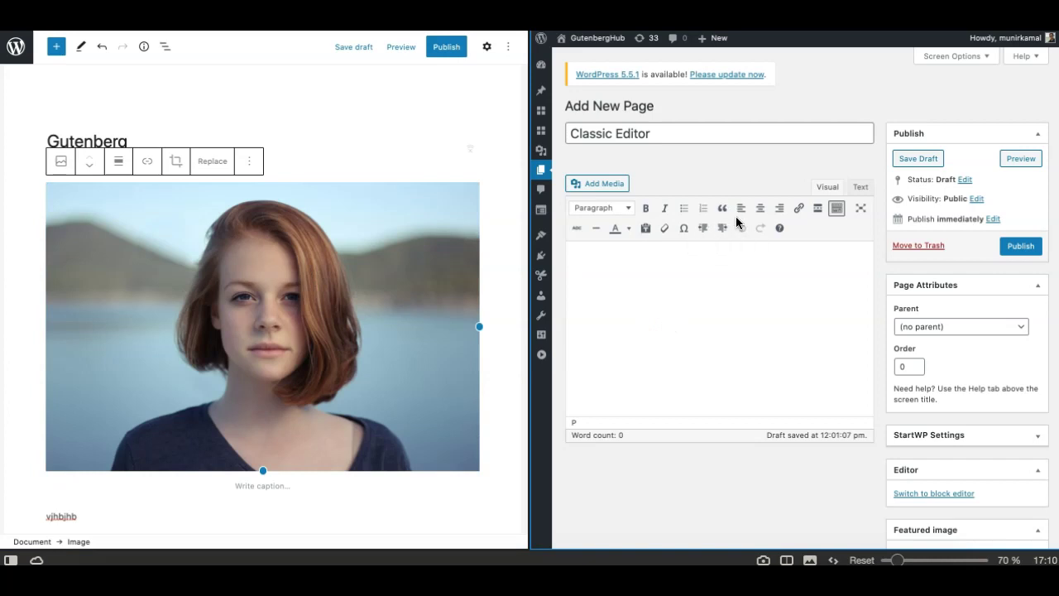
{"action": "left_click", "coordinate": [632, 291]}
{"action": "type", "text": "hvgbvjhb"}
{"action": "double_click", "coordinate": [590, 260]}
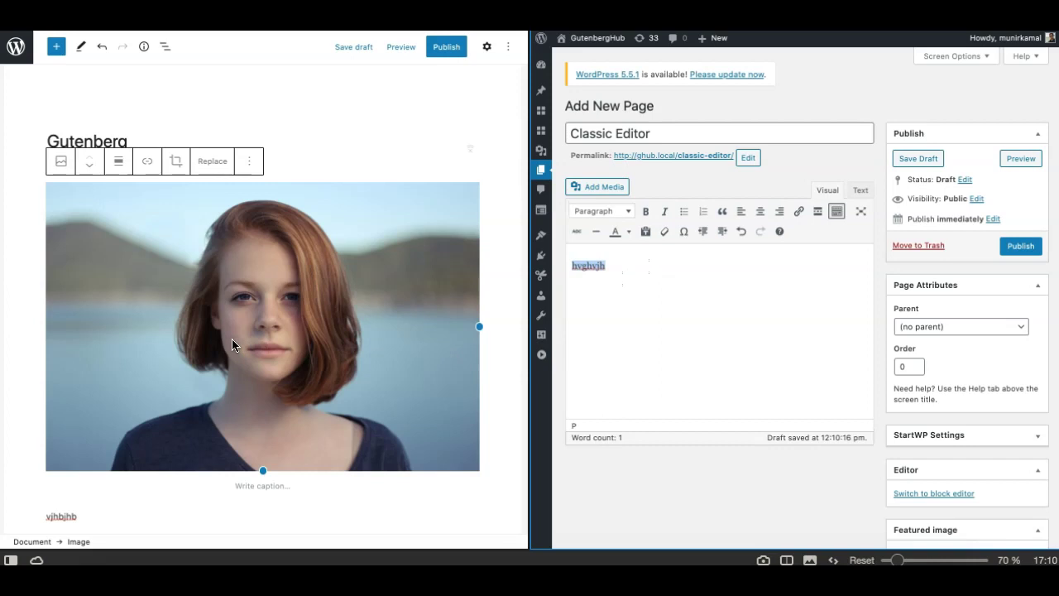
- Show the block settings of the Gutenberg page's image and apply the Rounded style
{"action": "left_click", "coordinate": [167, 275]}
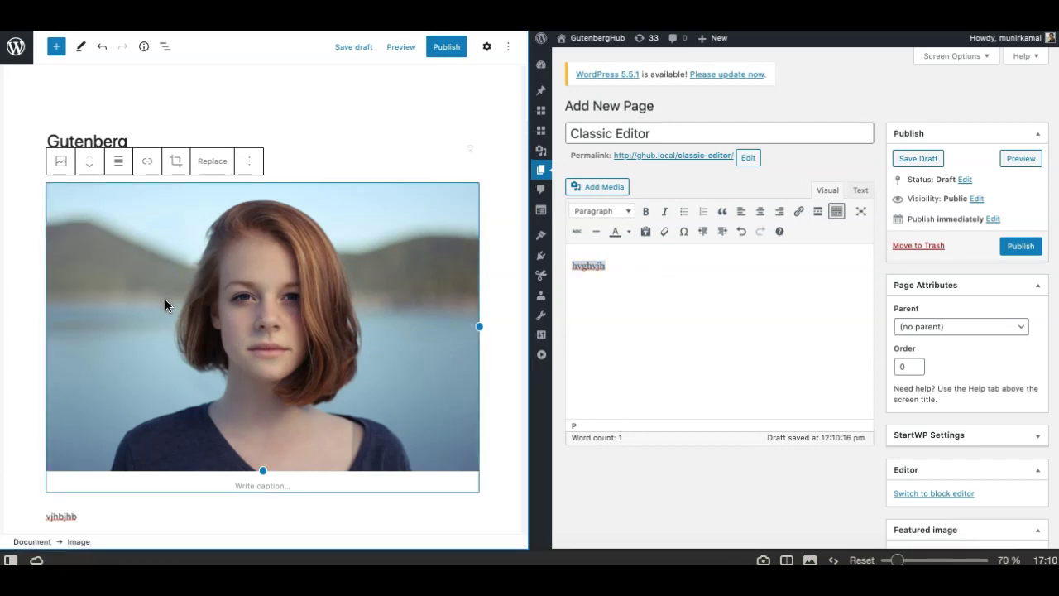
{"action": "scroll", "coordinate": [165, 298], "scroll_direction": "down", "scroll_amount": 3}
{"action": "scroll", "coordinate": [161, 265], "scroll_direction": "up", "scroll_amount": 2}
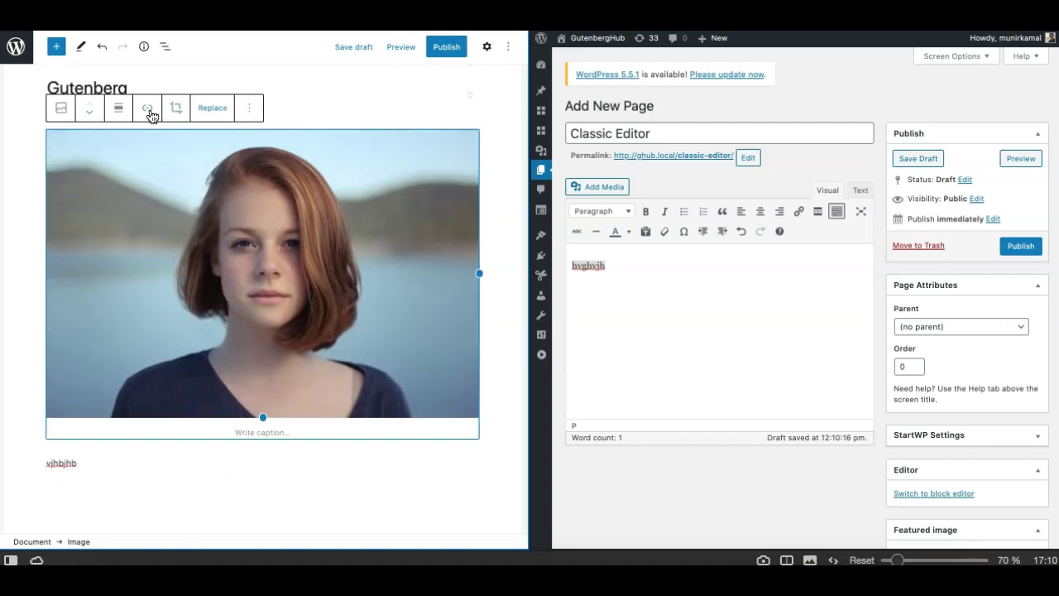
{"action": "left_click", "coordinate": [487, 47]}
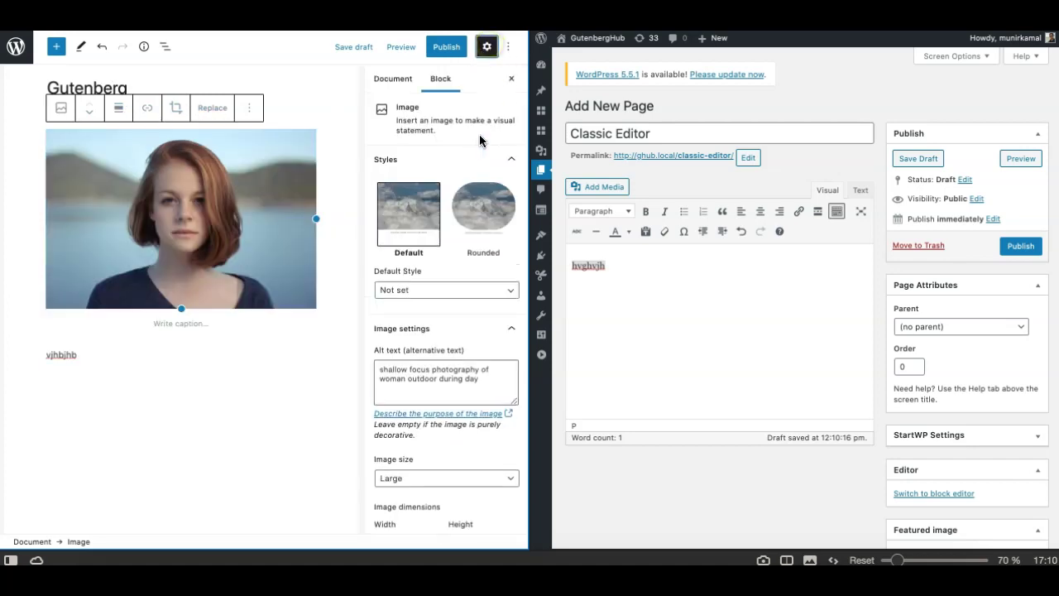
{"action": "left_click", "coordinate": [475, 217]}
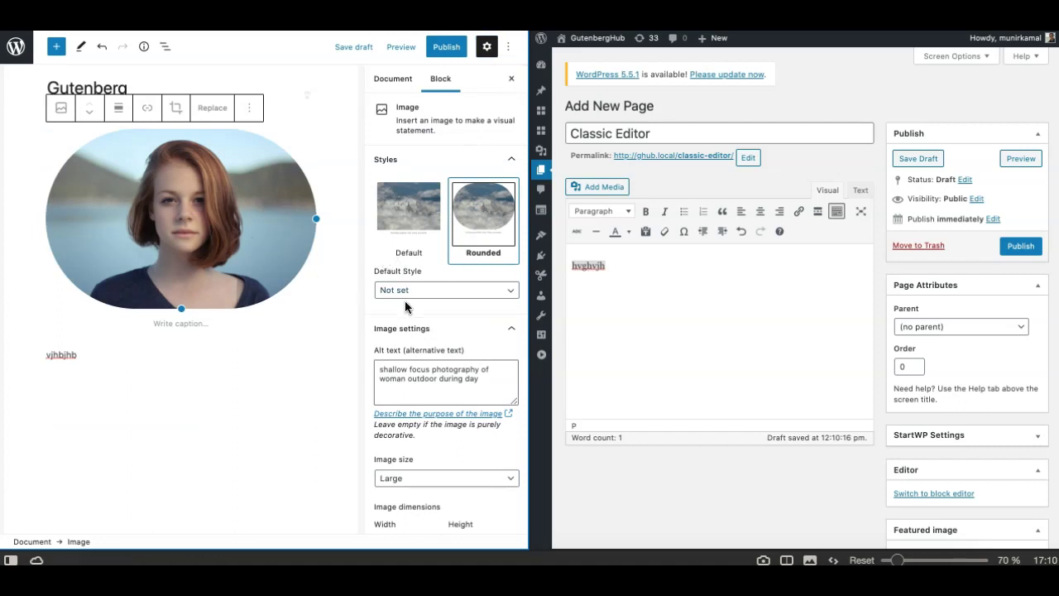
- Look through the image size options without changing them and shrink the image freehand to about 528 by 353 pixels
{"action": "scroll", "coordinate": [405, 307], "scroll_direction": "down", "scroll_amount": 1}
{"action": "left_click", "coordinate": [396, 393]}
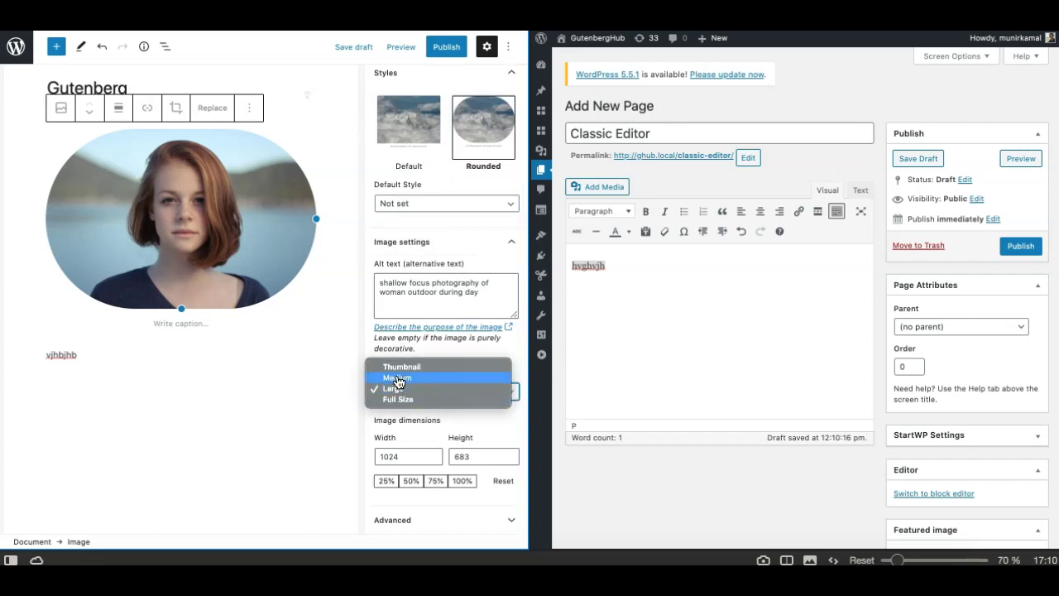
{"action": "left_click", "coordinate": [395, 423]}
{"action": "left_click_drag", "start_coordinate": [177, 307], "coordinate": [153, 222]}
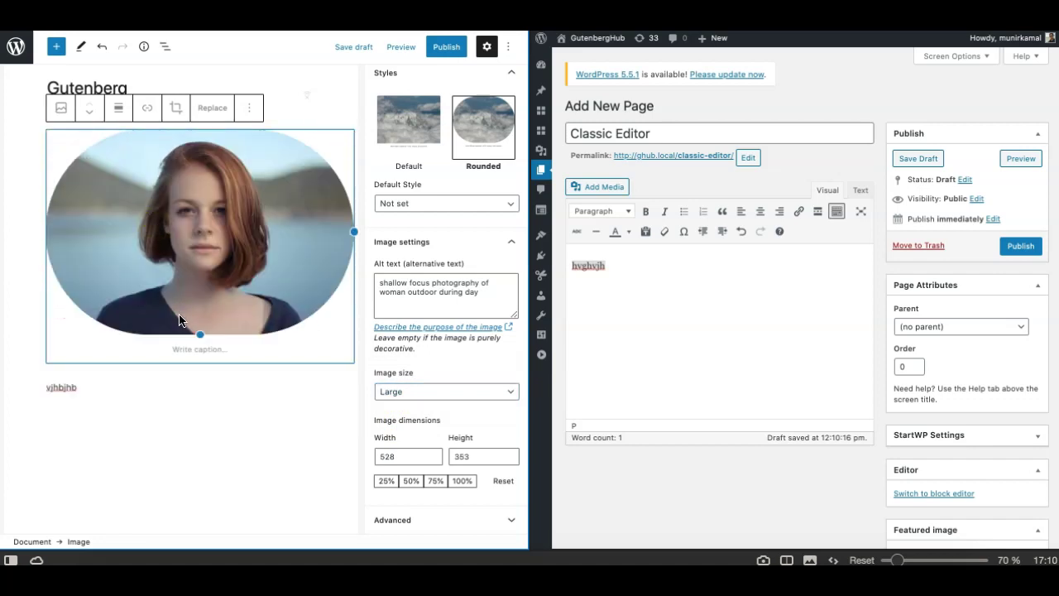
- Hide the block settings and compare the Gutenberg paragraph and image toolbars with the text formatting options in the Classic Editor
{"action": "left_click", "coordinate": [83, 387]}
{"action": "double_click", "coordinate": [70, 366]}
{"action": "double_click", "coordinate": [74, 367]}
{"action": "left_click", "coordinate": [90, 365]}
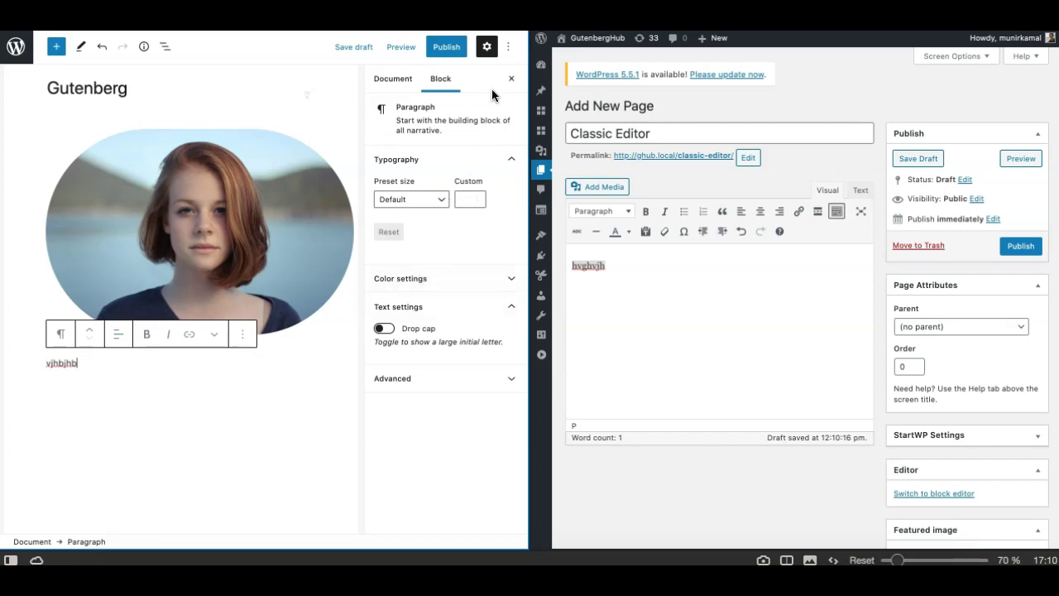
{"action": "left_click", "coordinate": [487, 46]}
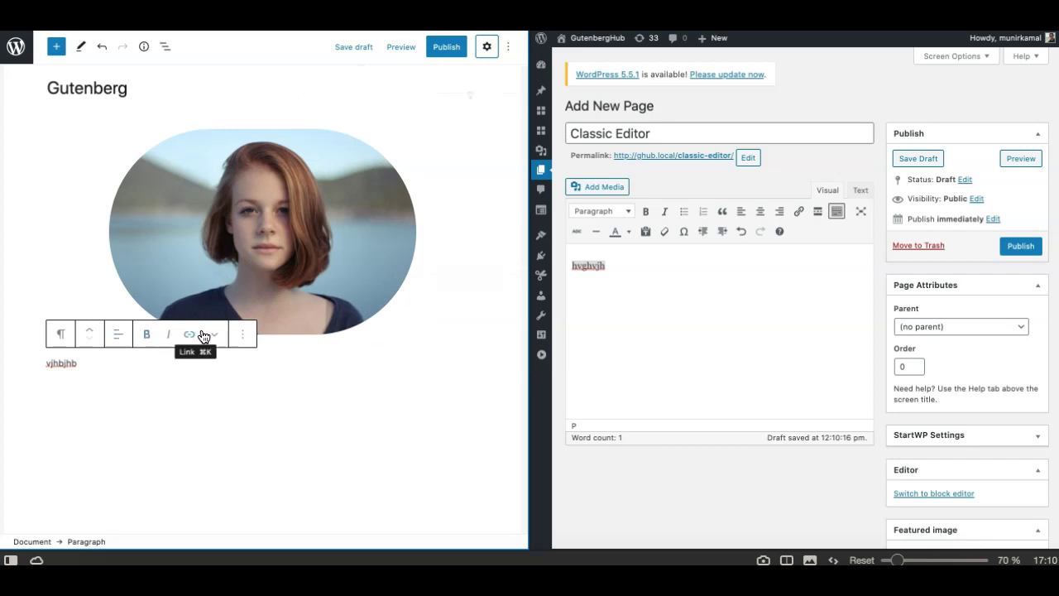
{"action": "left_click", "coordinate": [234, 246]}
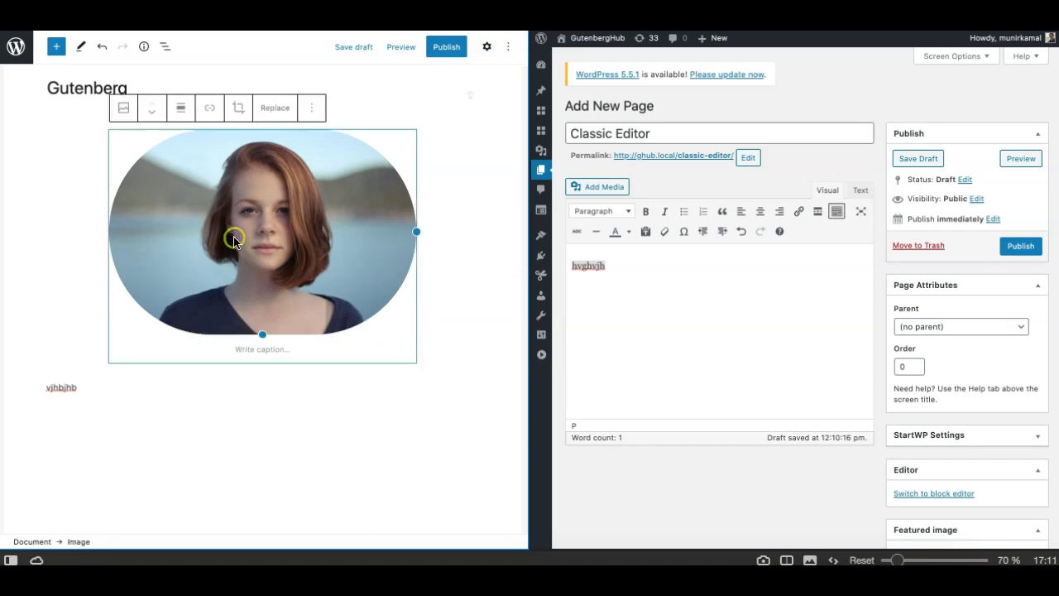
{"action": "left_click", "coordinate": [76, 387]}
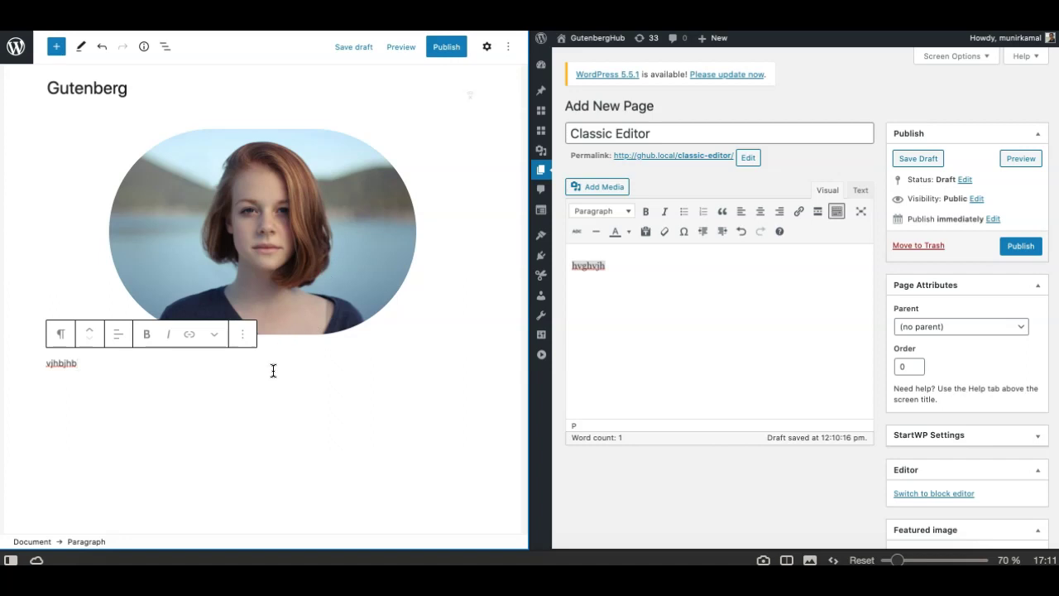
{"action": "left_click", "coordinate": [66, 364]}
{"action": "left_click", "coordinate": [707, 280]}
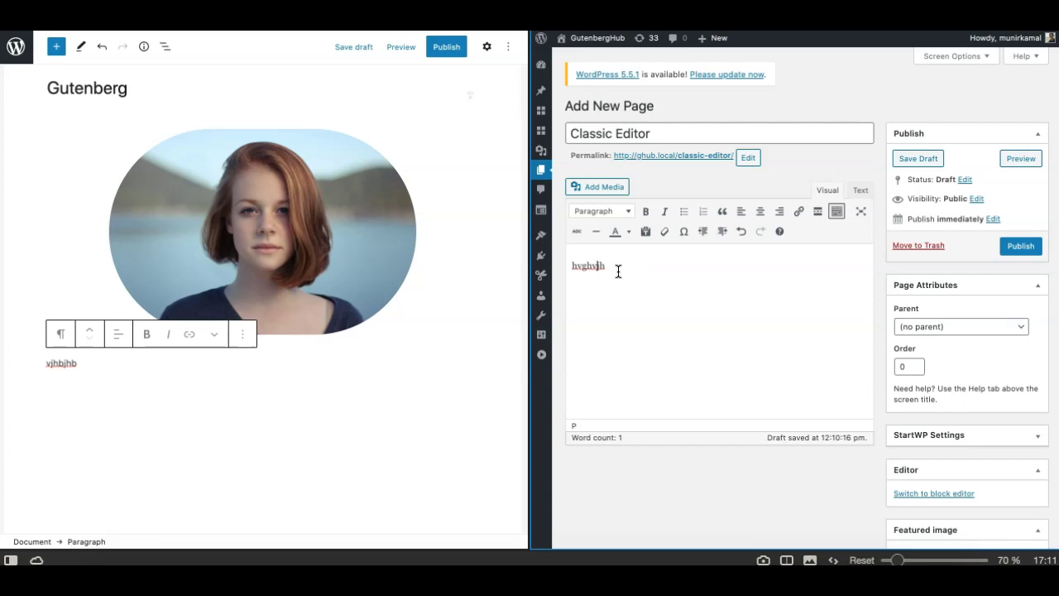
{"action": "left_click", "coordinate": [404, 271]}
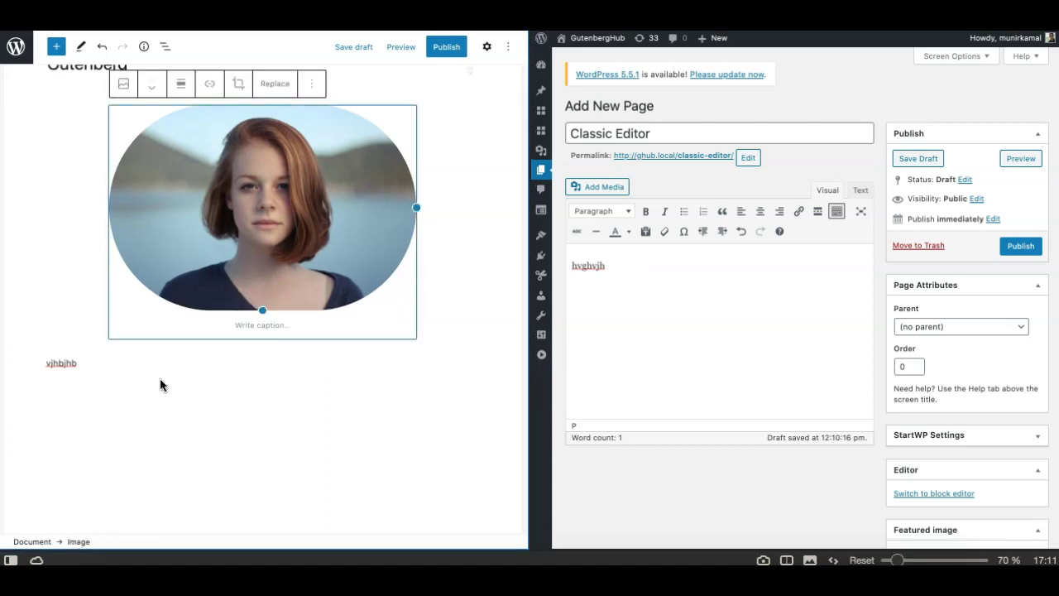
{"action": "left_click", "coordinate": [75, 364]}
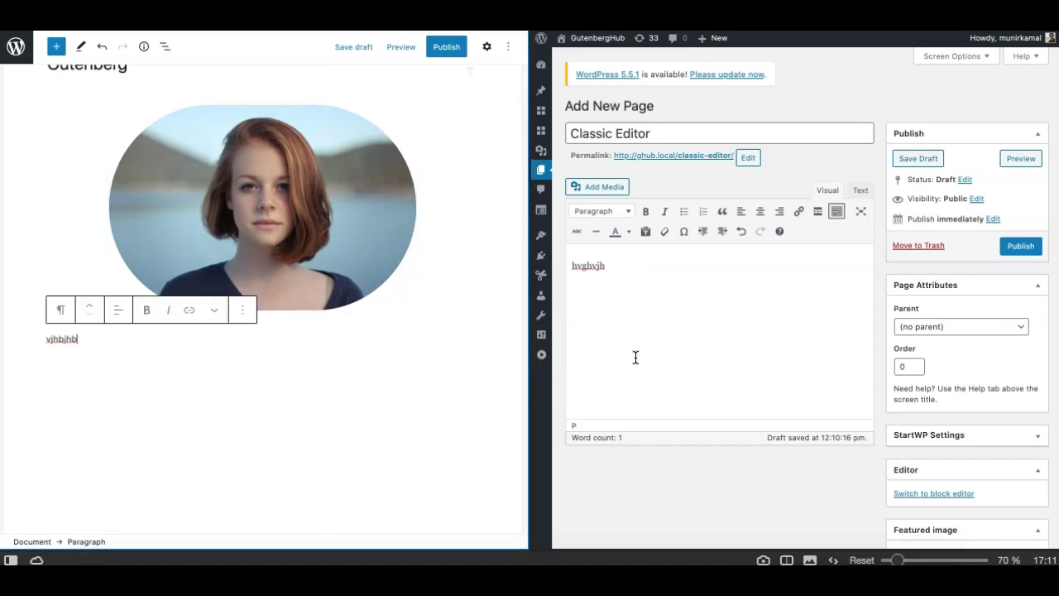
- Insert gutenberg-test.jpg from the media library after the text in the Classic Editor page and select the inserted image
{"action": "left_click", "coordinate": [617, 268]}
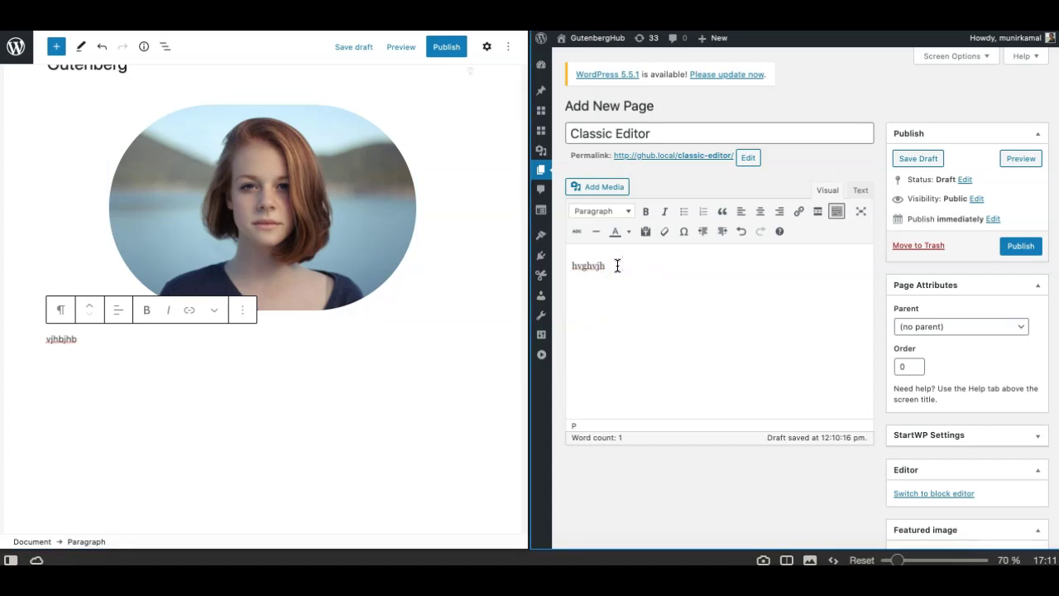
{"action": "left_click", "coordinate": [607, 190]}
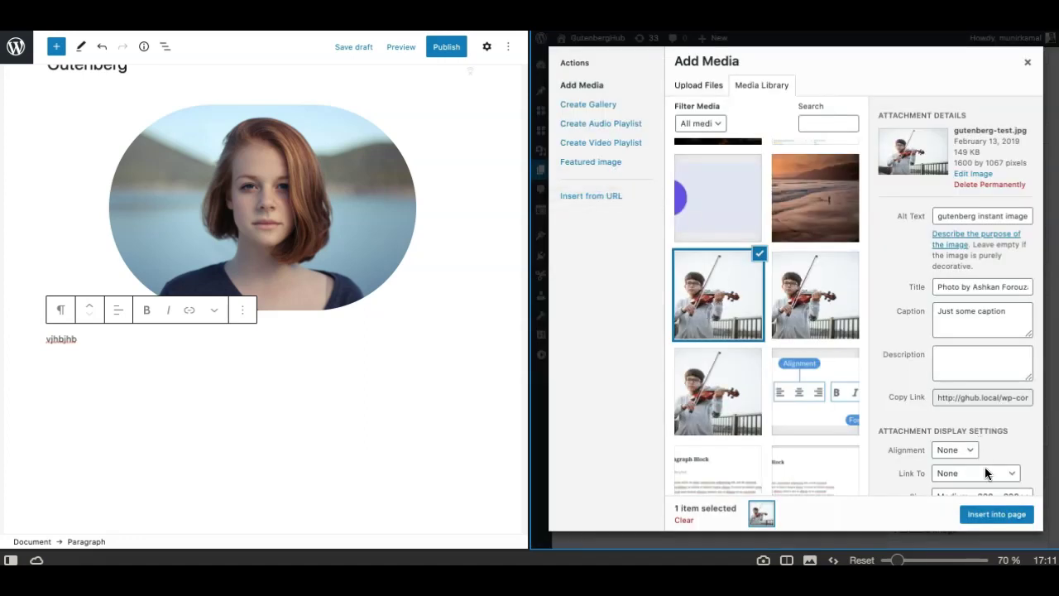
{"action": "left_click", "coordinate": [989, 512]}
{"action": "left_click", "coordinate": [686, 323]}
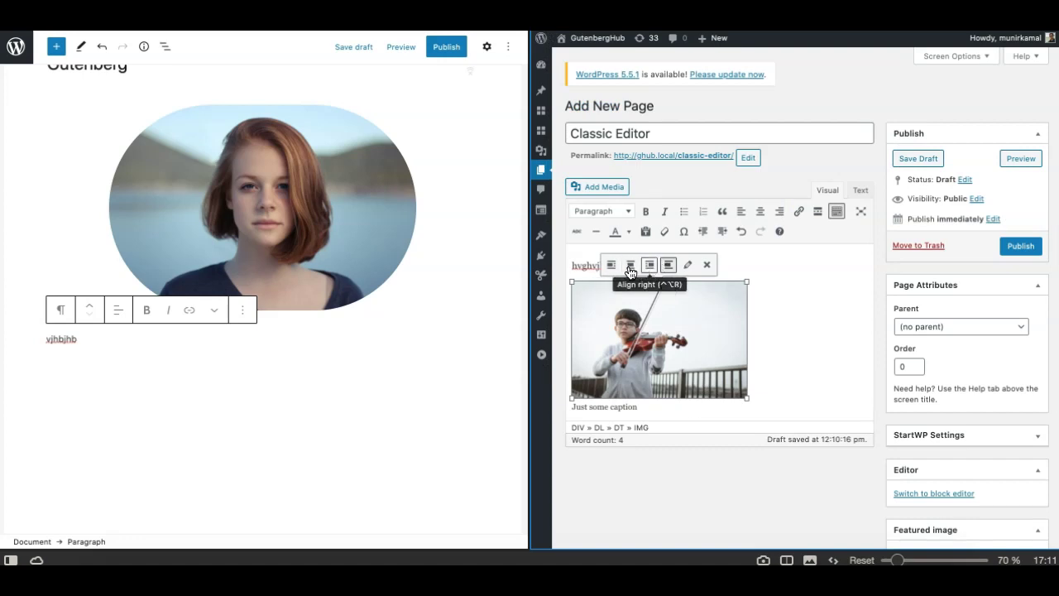
- Crop the Gutenberg page's image by zooming in on the woman's face, and set its style to Default
{"action": "left_click", "coordinate": [329, 238]}
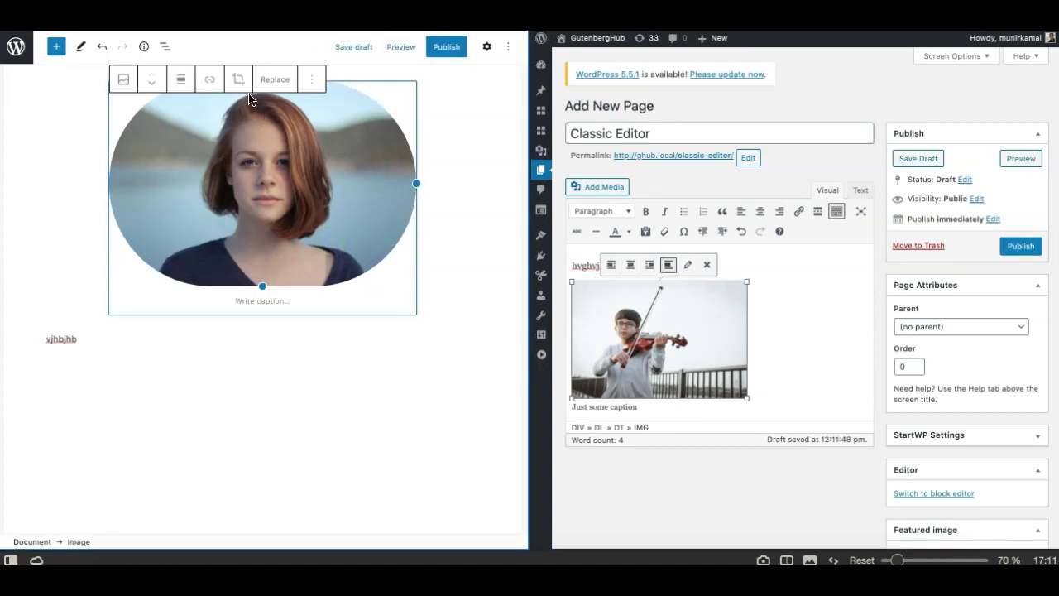
{"action": "scroll", "coordinate": [229, 124], "scroll_direction": "up", "scroll_amount": 2}
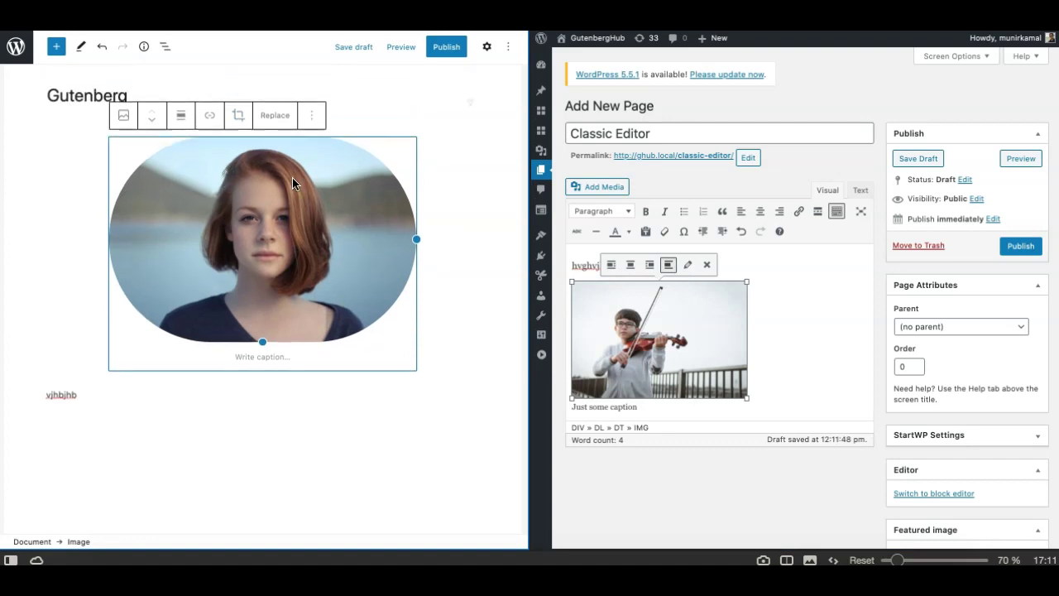
{"action": "left_click", "coordinate": [239, 116]}
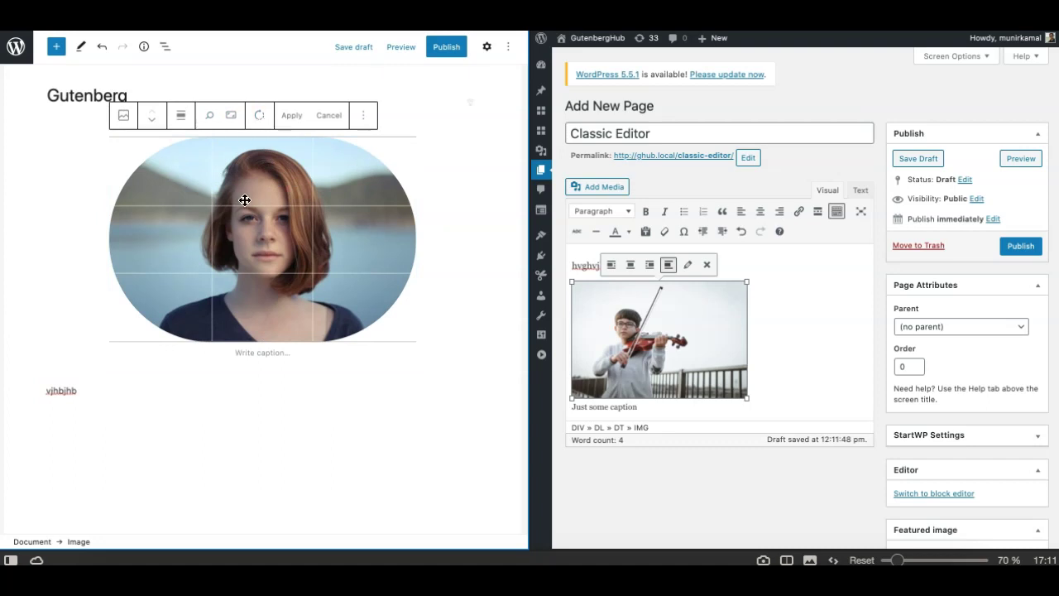
{"action": "left_click", "coordinate": [211, 120]}
{"action": "left_click_drag", "start_coordinate": [207, 154], "coordinate": [242, 157]}
{"action": "left_click", "coordinate": [293, 115]}
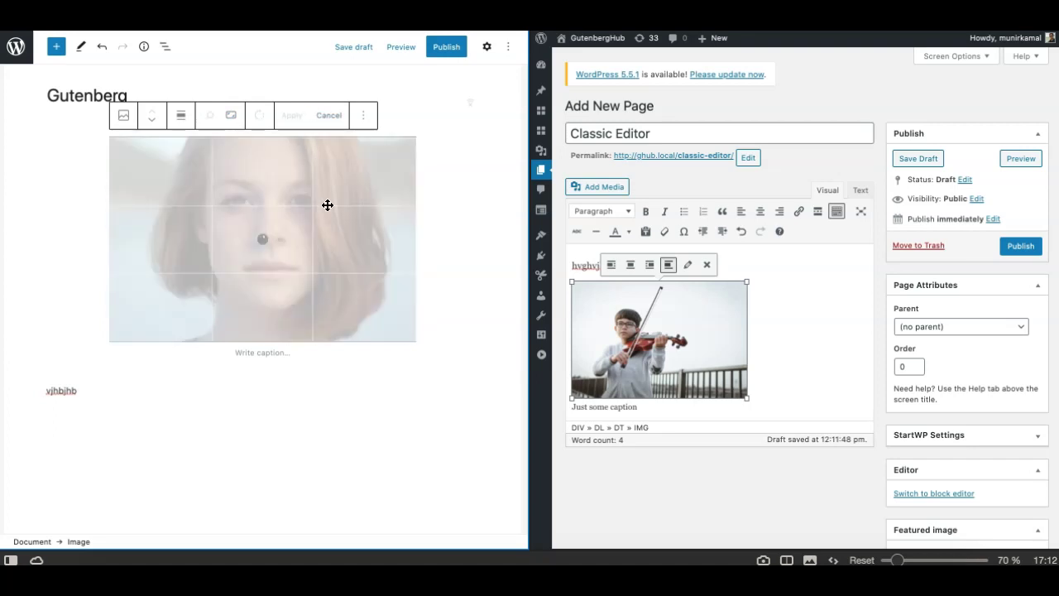
{"action": "left_click", "coordinate": [487, 46]}
{"action": "left_click", "coordinate": [421, 201]}
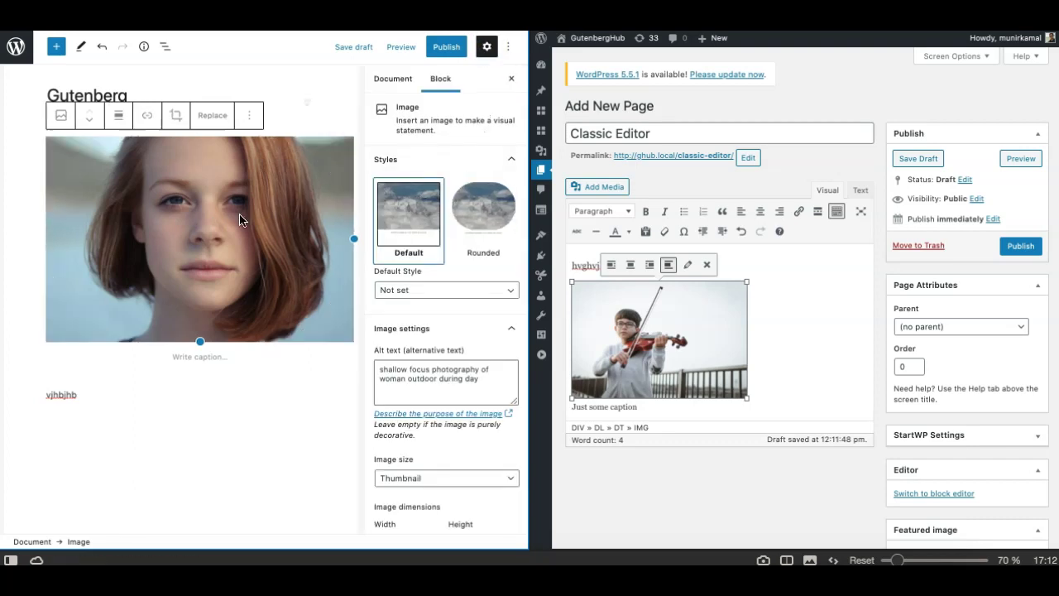
- Scale down the violinist image in the Classic Editor and the woman's image in the Gutenberg page proportionally
{"action": "left_click", "coordinate": [636, 341]}
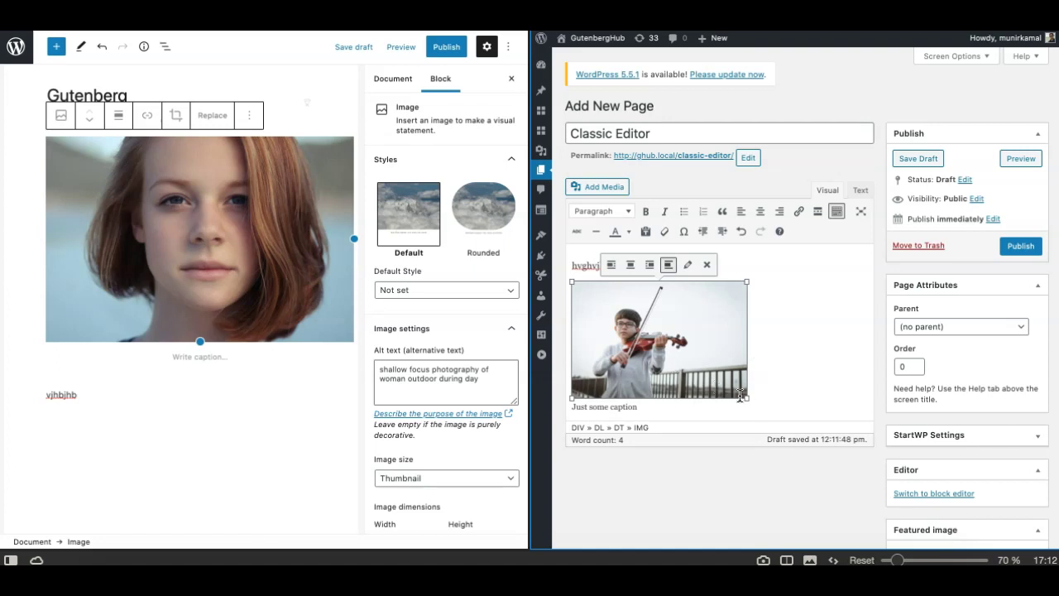
{"action": "left_click_drag", "start_coordinate": [746, 401], "coordinate": [712, 377]}
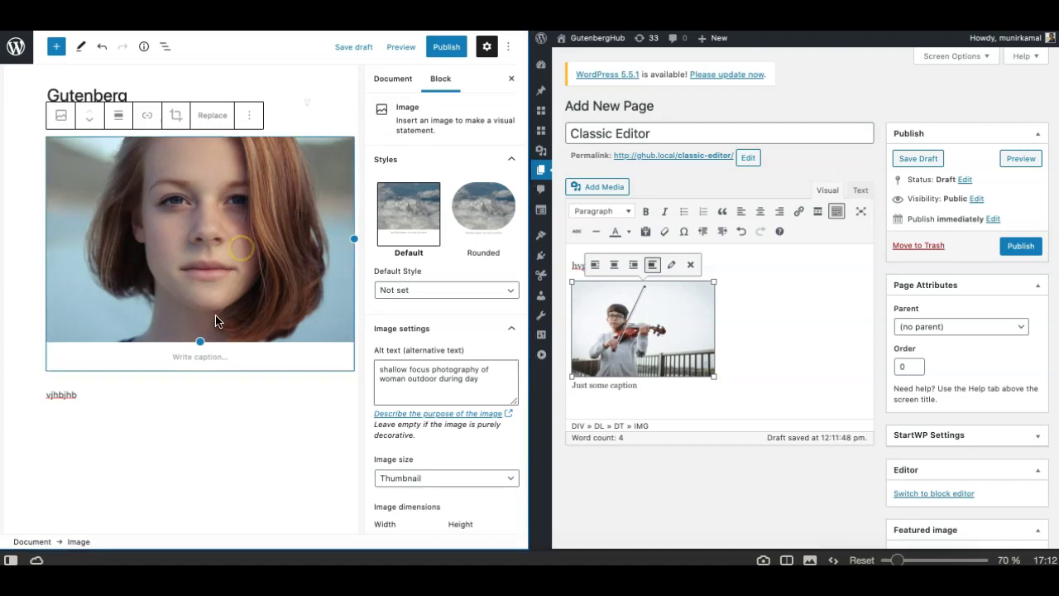
{"action": "left_click_drag", "start_coordinate": [201, 339], "coordinate": [202, 275]}
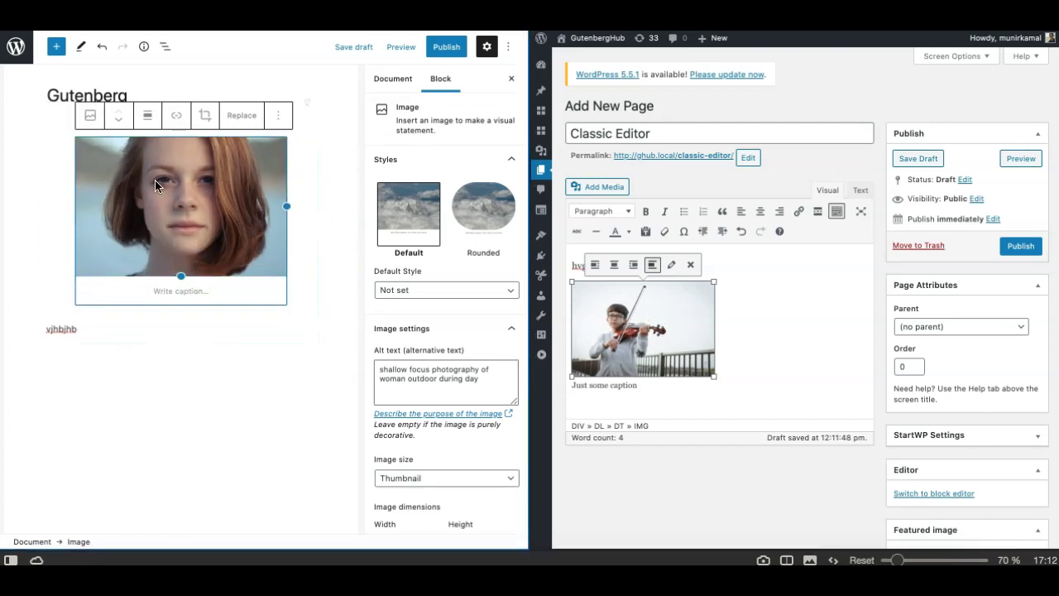
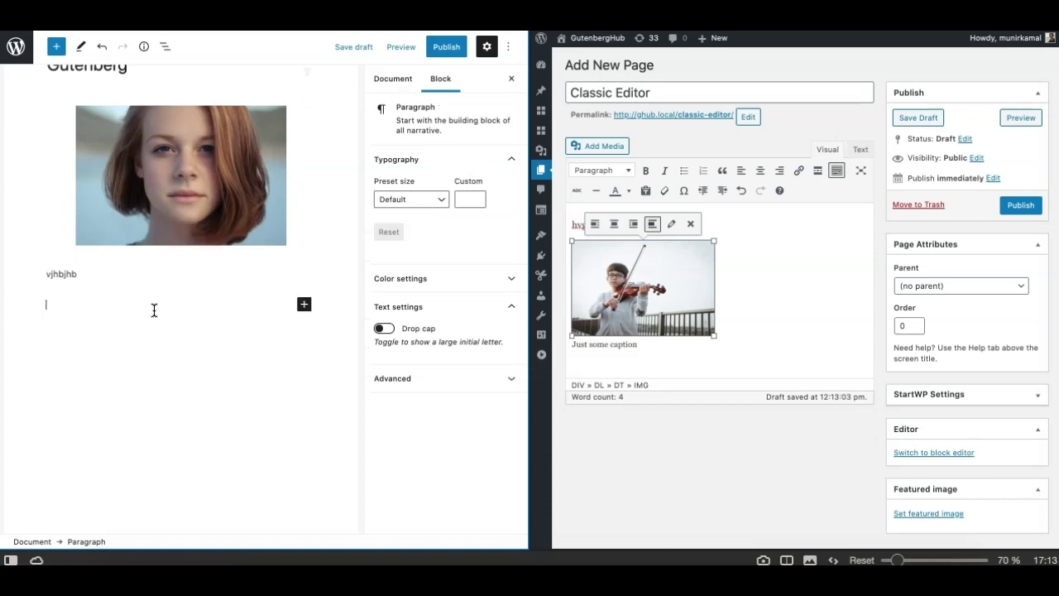
- Insert a table with two columns and two rows below the Gutenberg page's paragraph and open its row and column editing options
{"action": "type", "text": "/ta"}
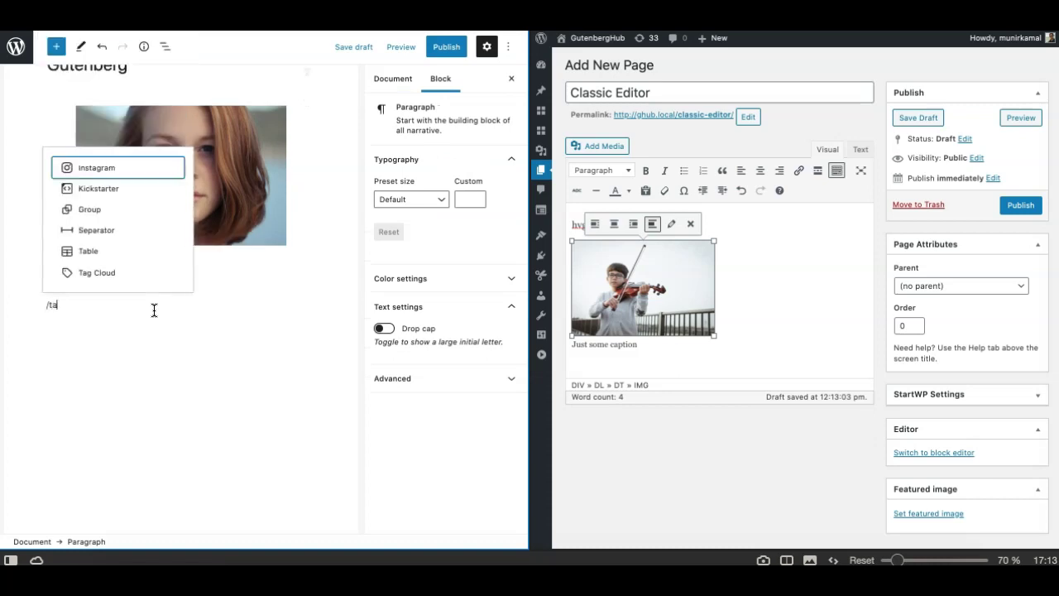
{"action": "left_click", "coordinate": [82, 258]}
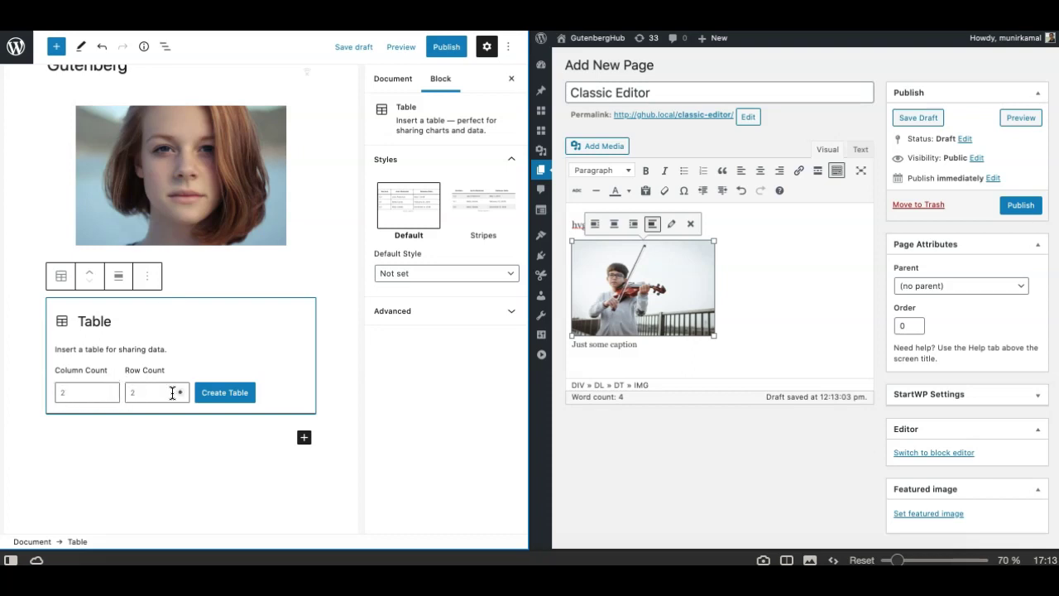
{"action": "left_click", "coordinate": [226, 395]}
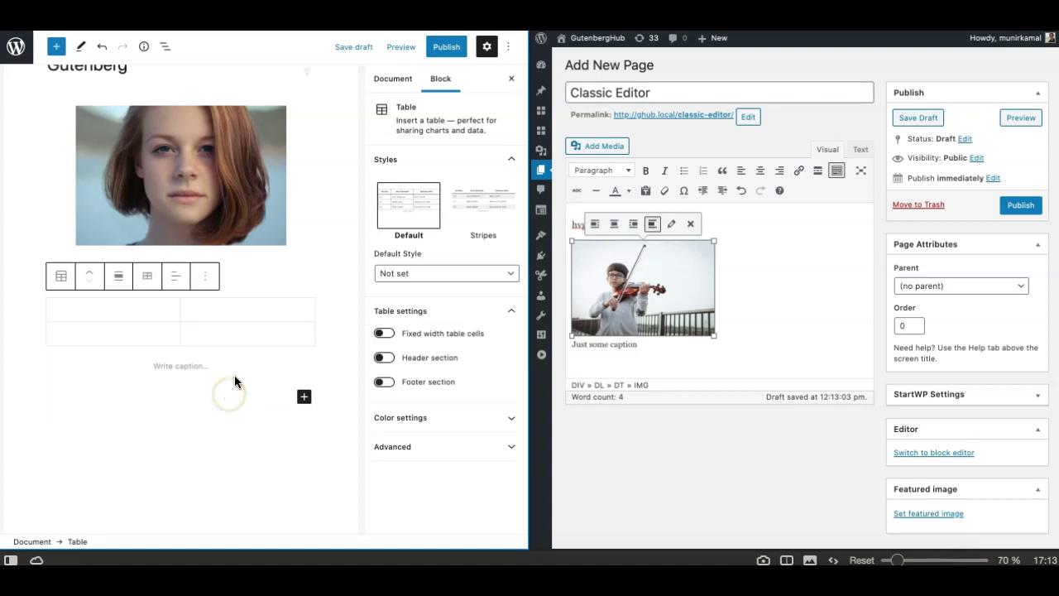
{"action": "left_click", "coordinate": [129, 306]}
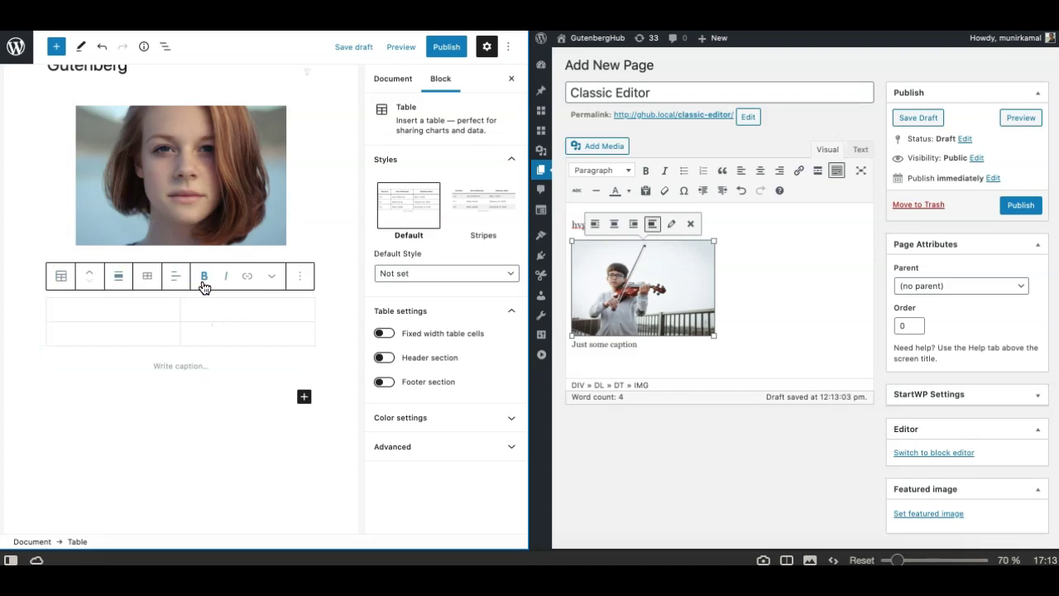
{"action": "left_click", "coordinate": [146, 282]}
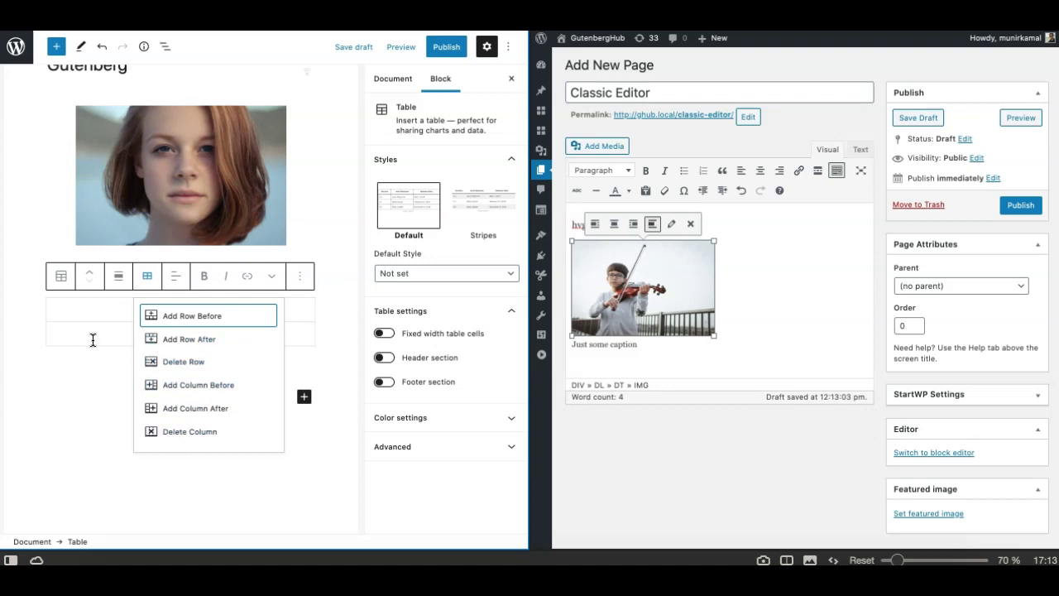
- Fill the table's first row with vhhjbjb and hgvhgv, and the second row with hvhjb and hvhjbj
{"action": "left_click", "coordinate": [105, 312]}
{"action": "type", "text": "vhhjbjb"}
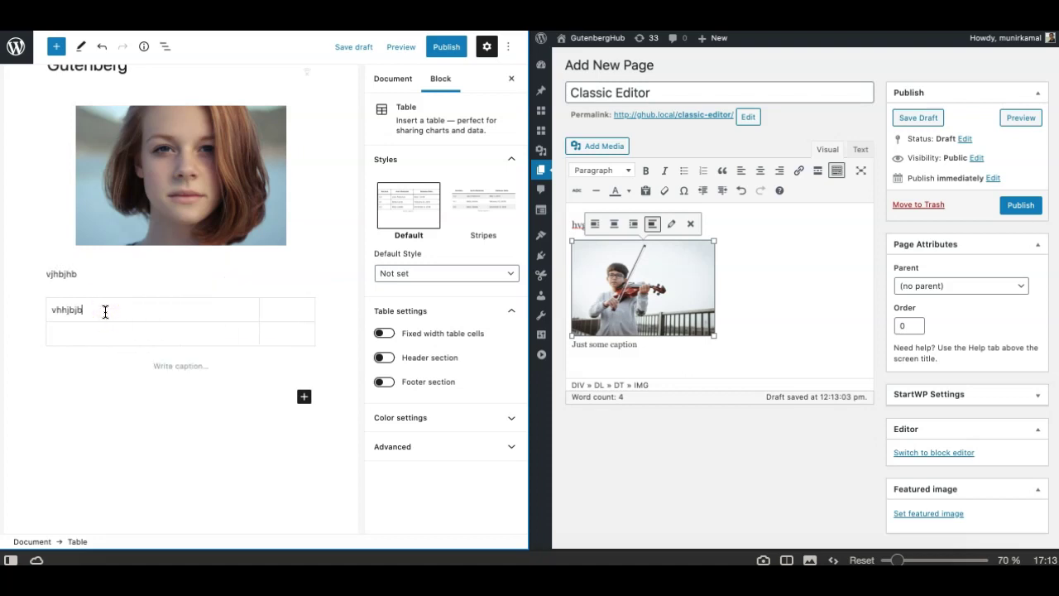
{"action": "key", "text": "Tab"}
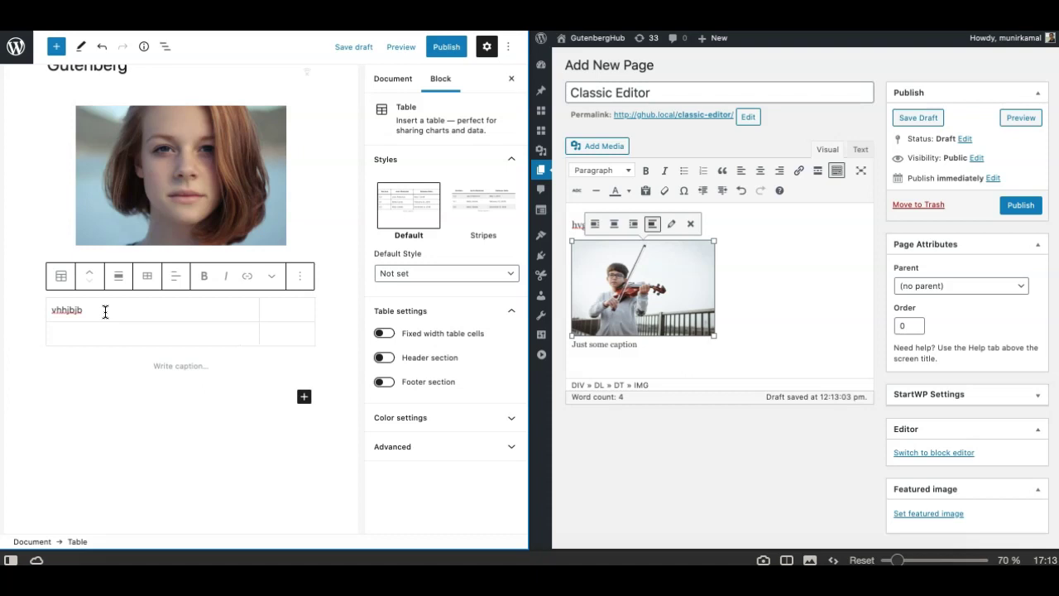
{"action": "type", "text": "hgvhgv"}
{"action": "type", "text": "hvhjb"}
{"action": "left_click", "coordinate": [234, 334]}
{"action": "type", "text": "hvhjb"}
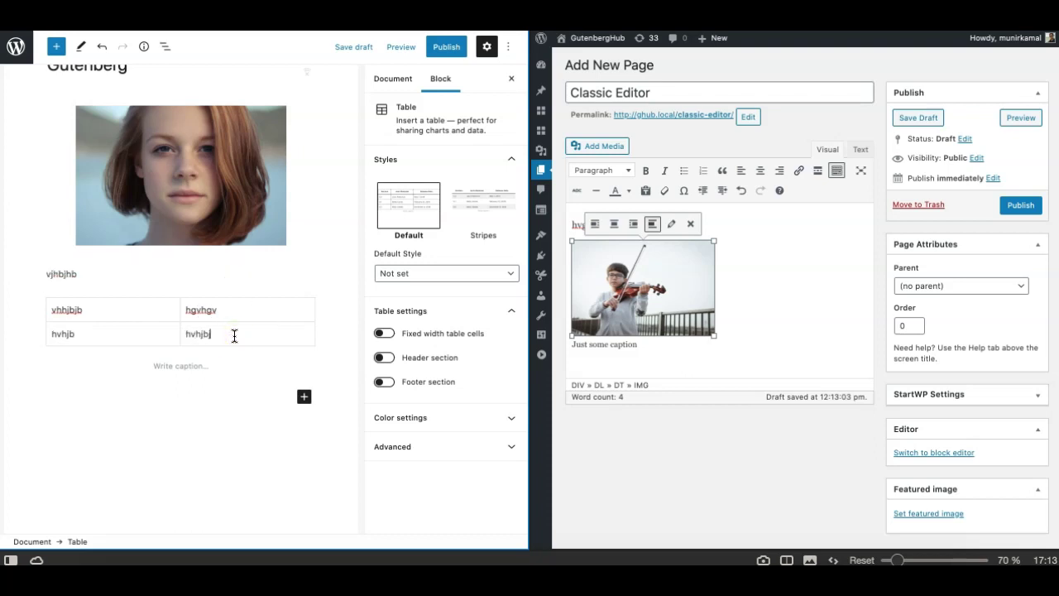
{"action": "type", "text": "j"}
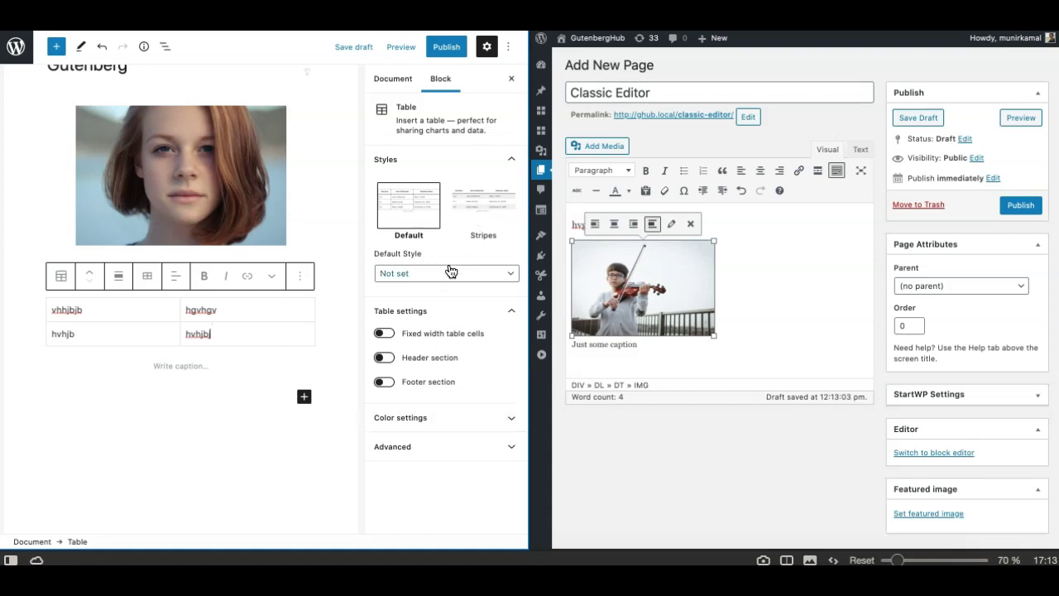
- Try the Stripes style on the table, return it to Default, and enable fixed width table cells
{"action": "left_click", "coordinate": [486, 217]}
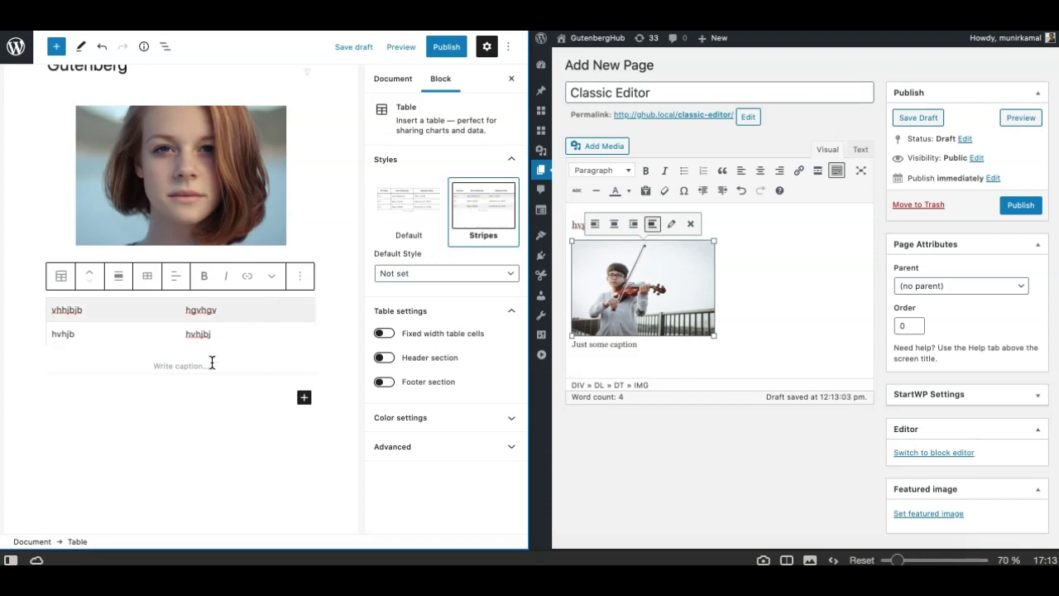
{"action": "left_click", "coordinate": [429, 203]}
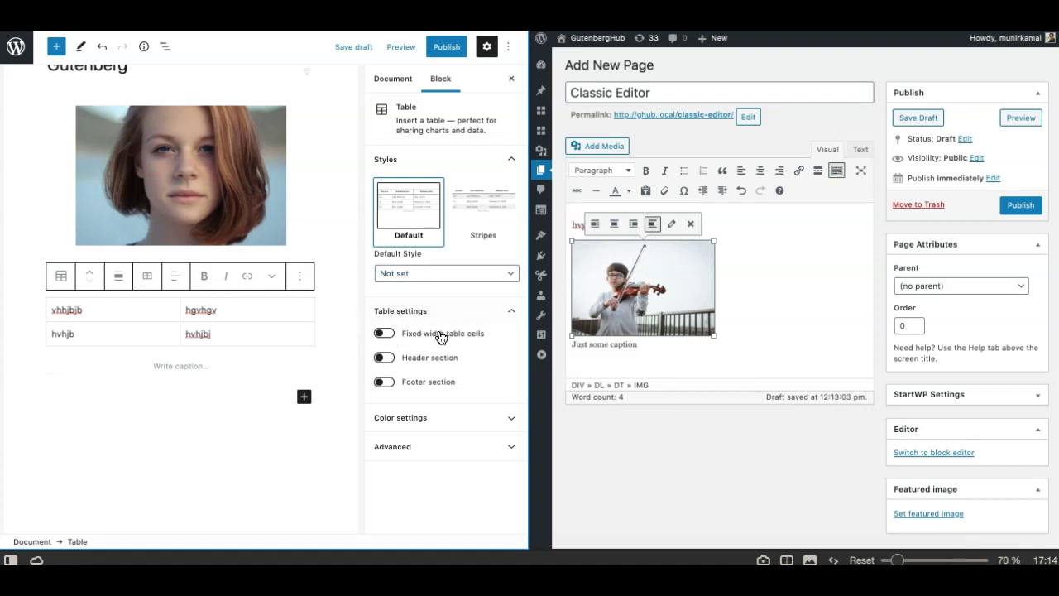
{"action": "left_click", "coordinate": [384, 336]}
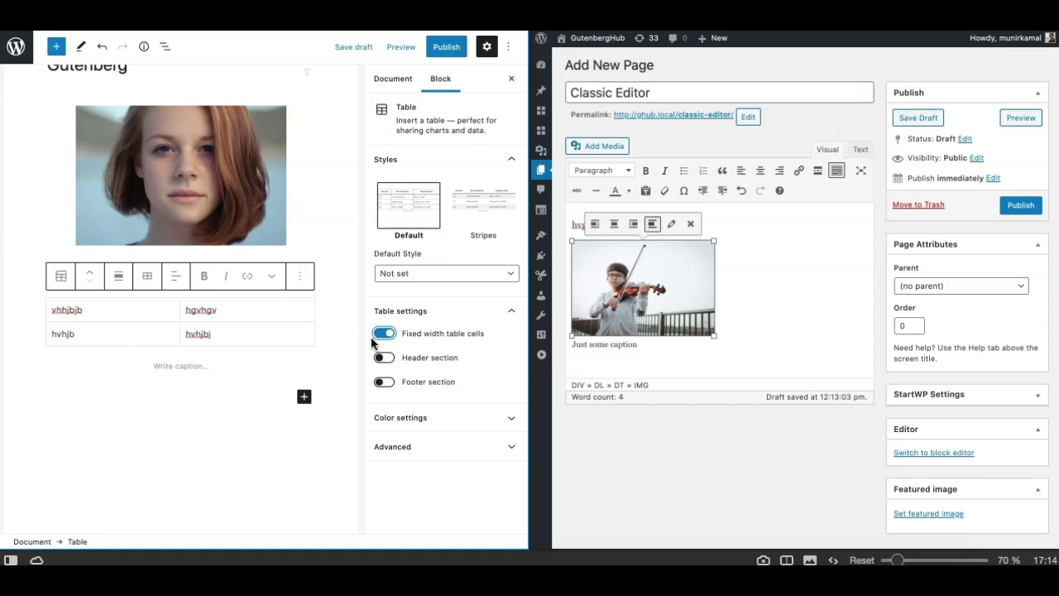
- Add a header section to the table with the labels gchg and jbjb
{"action": "left_click", "coordinate": [384, 358]}
{"action": "left_click", "coordinate": [73, 312]}
{"action": "type", "text": "gchg"}
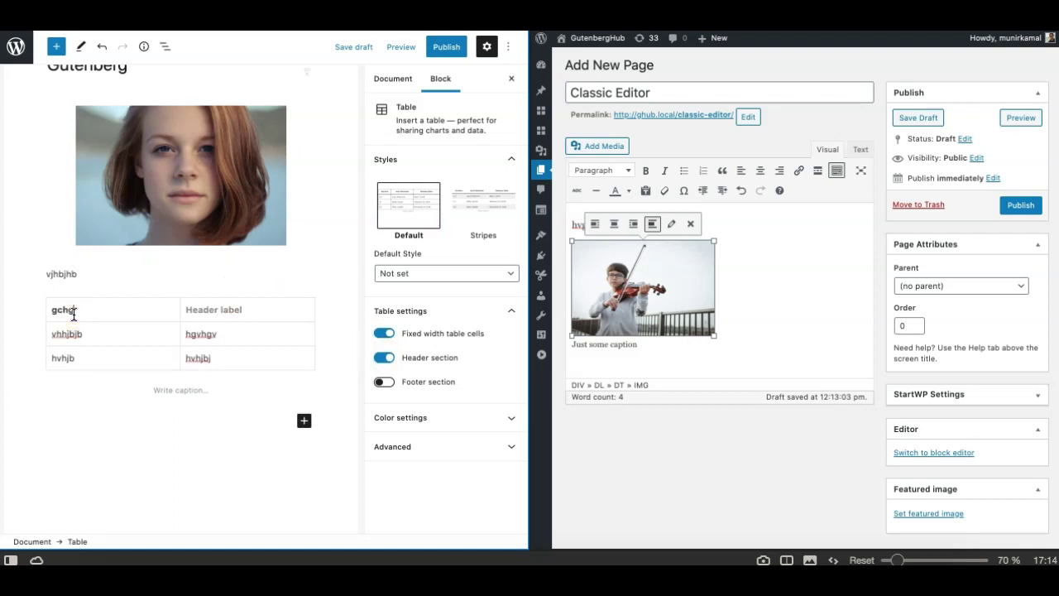
{"action": "left_click", "coordinate": [207, 306]}
{"action": "type", "text": "jbjb"}
- Add a footer section to the table with the labels hvhjvb and hvjhb
{"action": "left_click", "coordinate": [385, 381]}
{"action": "left_click", "coordinate": [96, 379]}
{"action": "type", "text": "hvhjvb"}
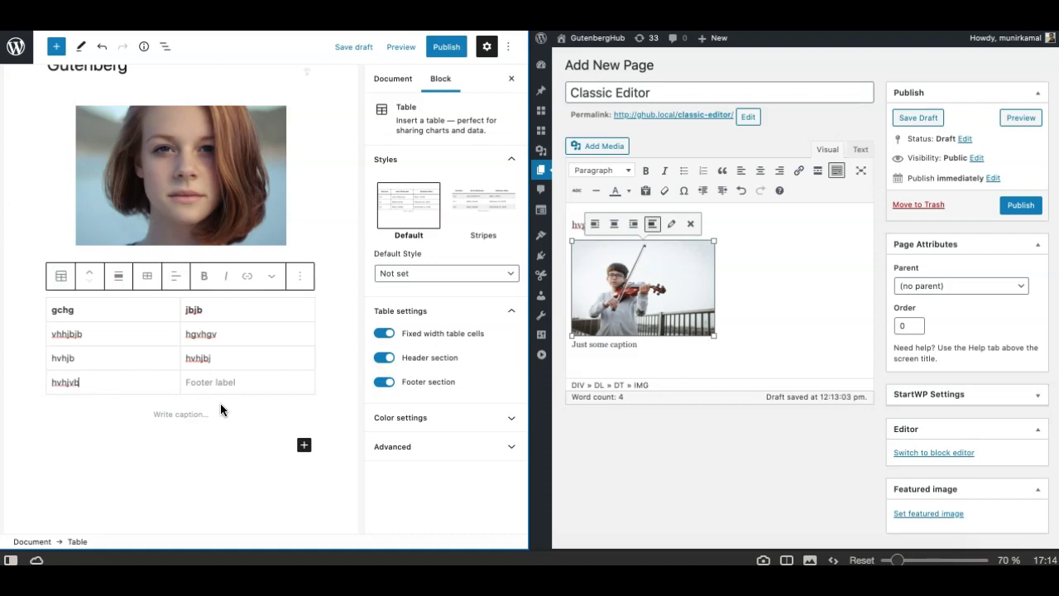
{"action": "left_click", "coordinate": [230, 380]}
{"action": "type", "text": "hvjhb"}
- Add empty lines below the captioned violinist image in the Classic Editor and check the available paragraph formats
{"action": "left_click", "coordinate": [748, 342]}
{"action": "key", "text": "Return"}
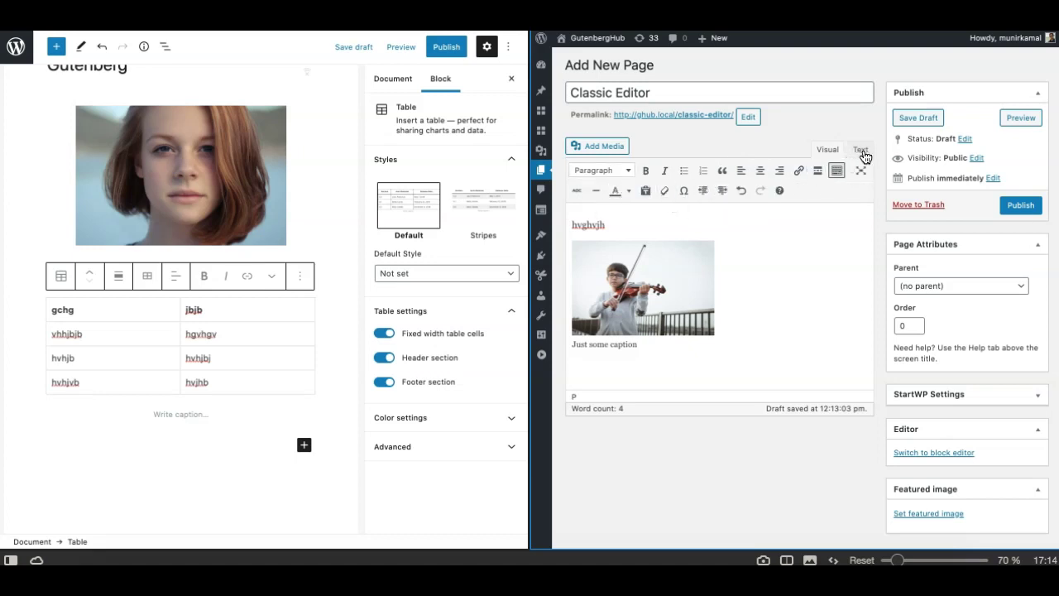
{"action": "left_click", "coordinate": [606, 168]}
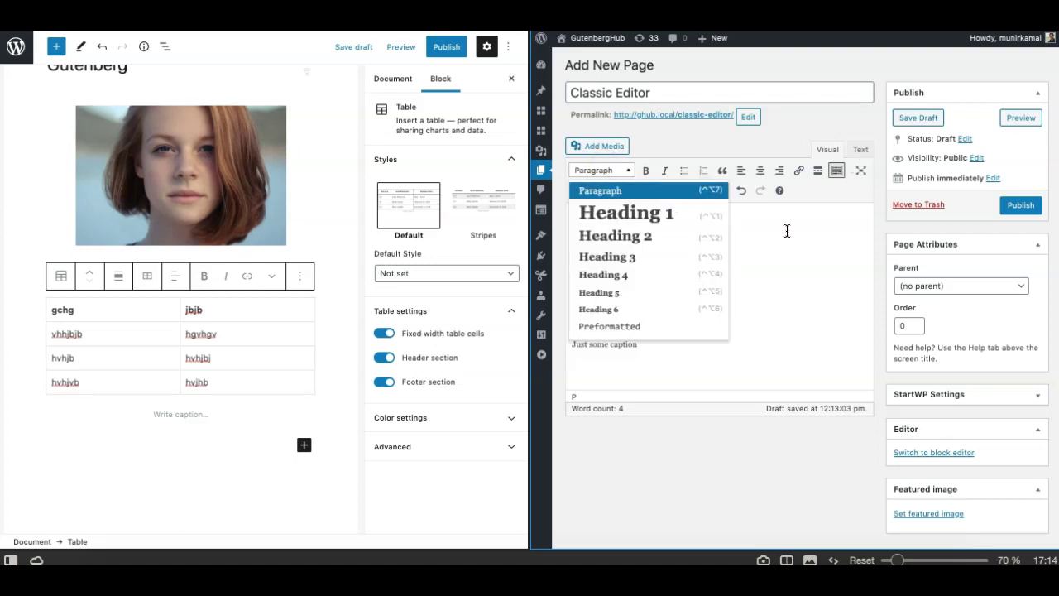
{"action": "left_click", "coordinate": [823, 249]}
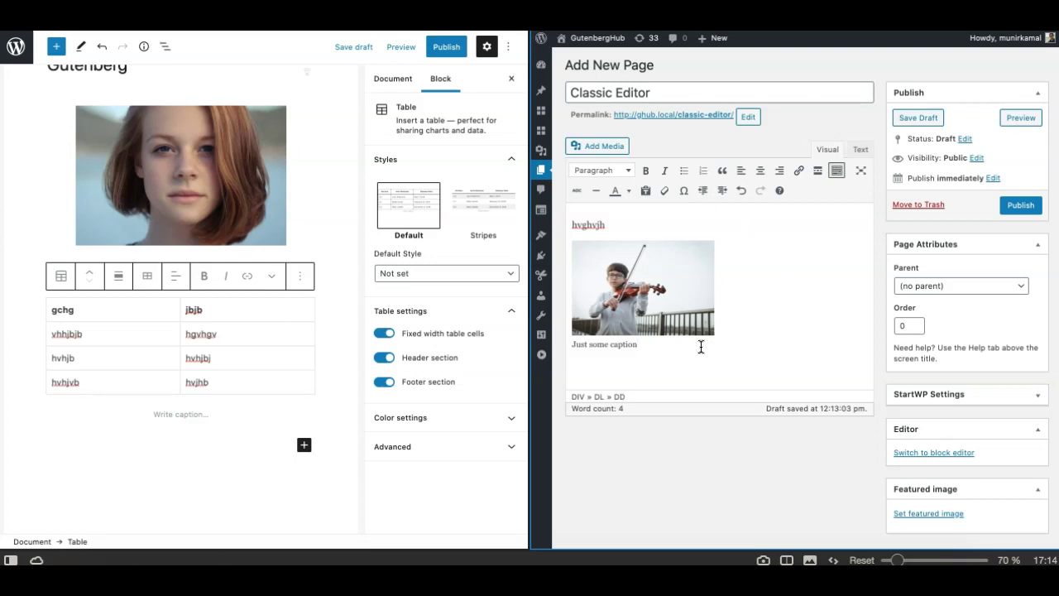
{"action": "key", "text": "Return"}
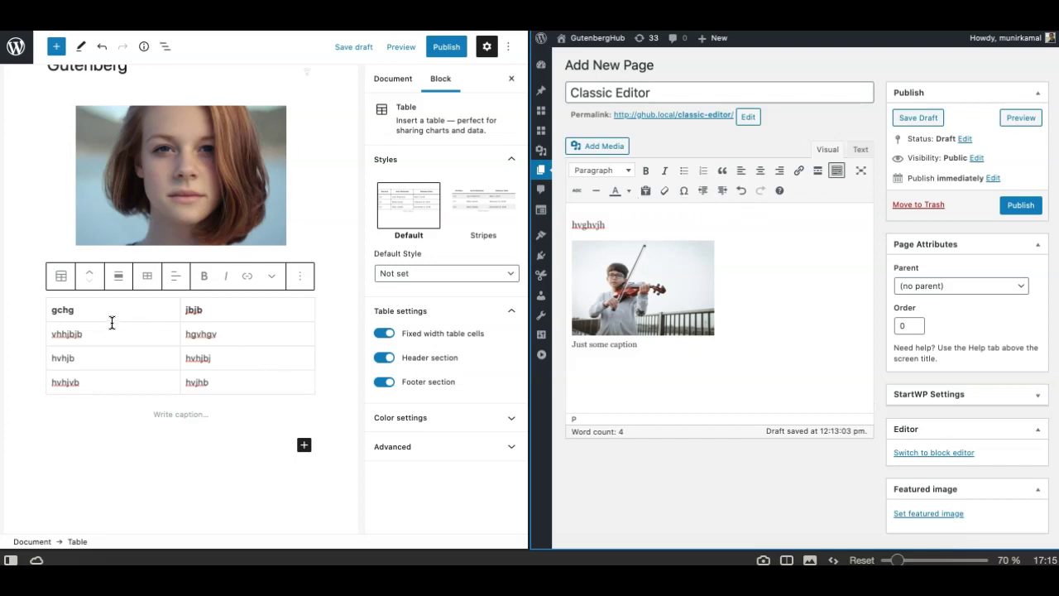
{"action": "left_click", "coordinate": [634, 381]}
- Insert a Gallery block below the table in the Gutenberg page
{"action": "left_click", "coordinate": [133, 414]}
{"action": "key", "text": "Return"}
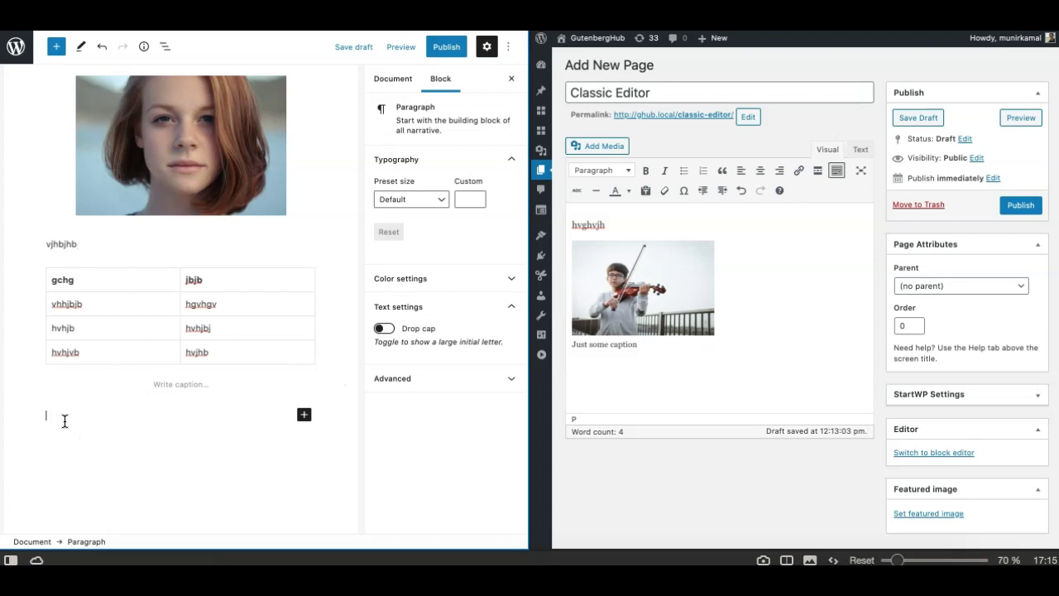
{"action": "type", "text": "/"}
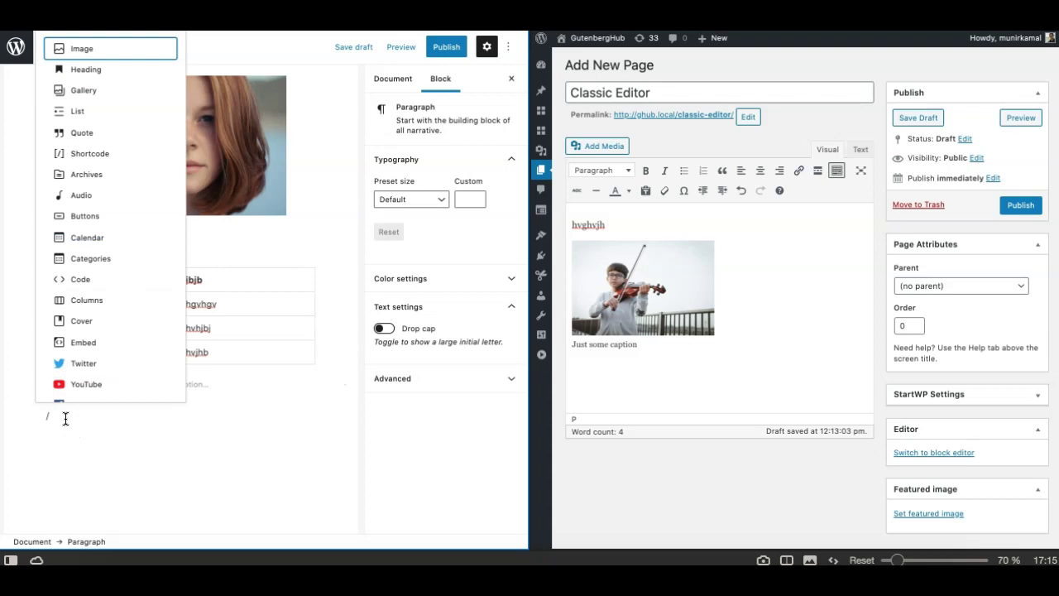
{"action": "type", "text": "ga"}
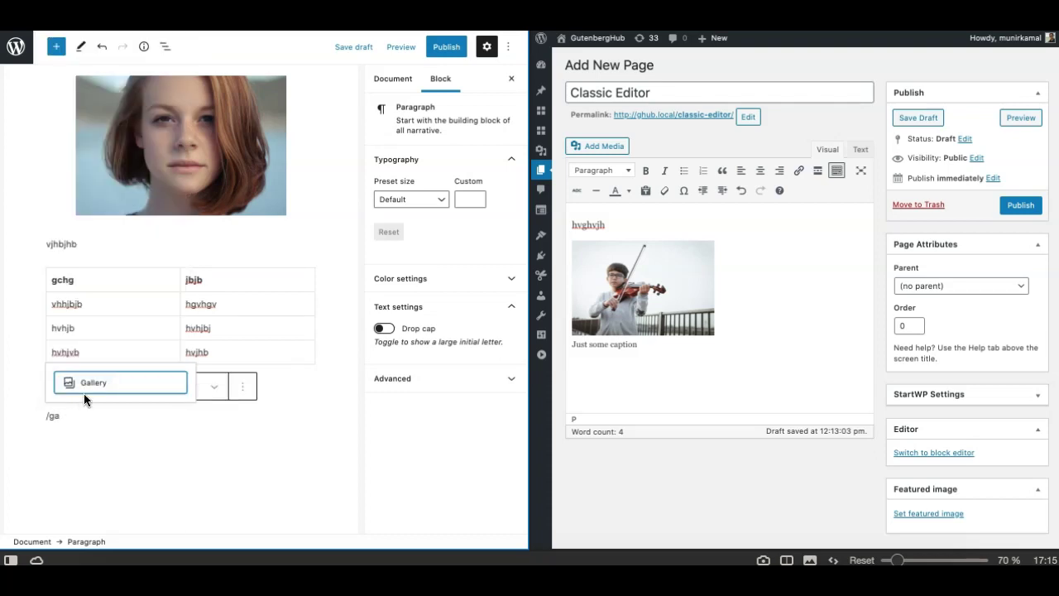
{"action": "left_click", "coordinate": [92, 387]}
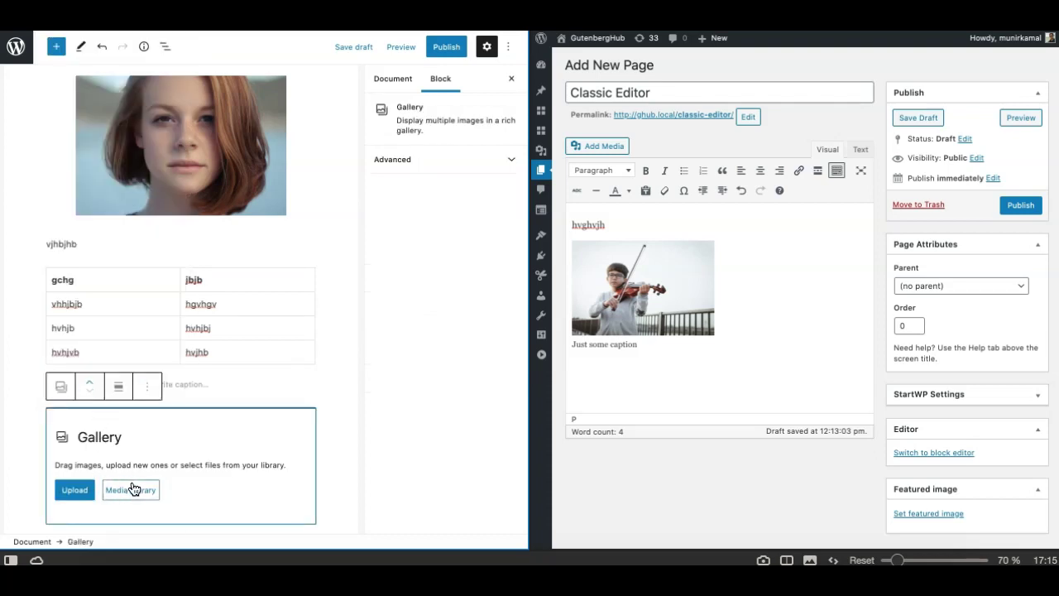
{"action": "scroll", "coordinate": [118, 484], "scroll_direction": "down", "scroll_amount": 1}
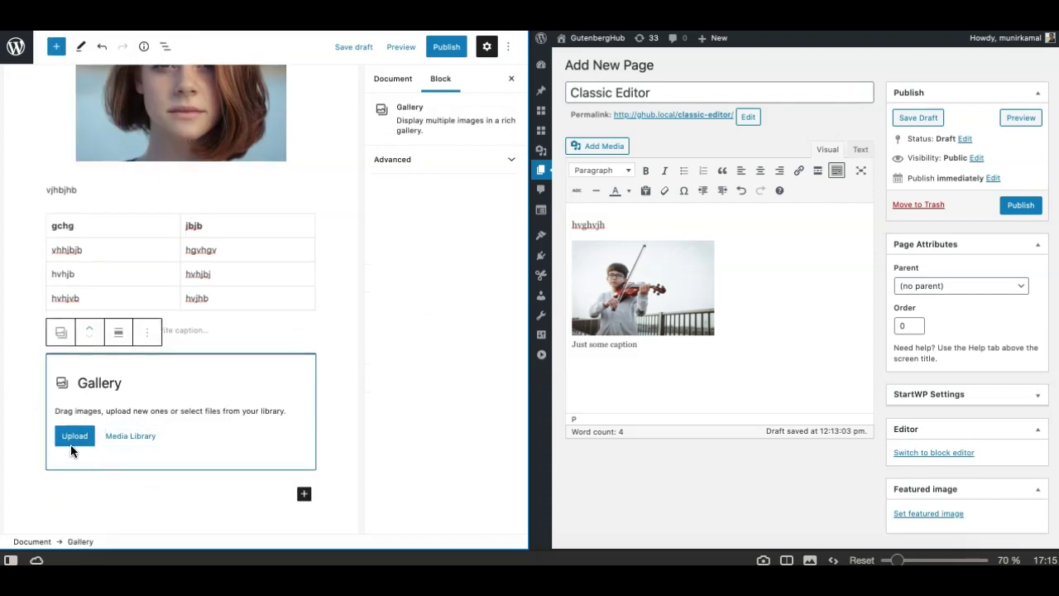
- Create and insert a gallery from the media library with the five portrait photos above and below the man in stripes and the Umbrella Academy poster
{"action": "left_click", "coordinate": [135, 438]}
{"action": "left_click", "coordinate": [202, 399]}
{"action": "left_click", "coordinate": [278, 398]}
{"action": "left_click", "coordinate": [269, 471]}
{"action": "left_click", "coordinate": [195, 470]}
{"action": "left_click", "coordinate": [300, 269]}
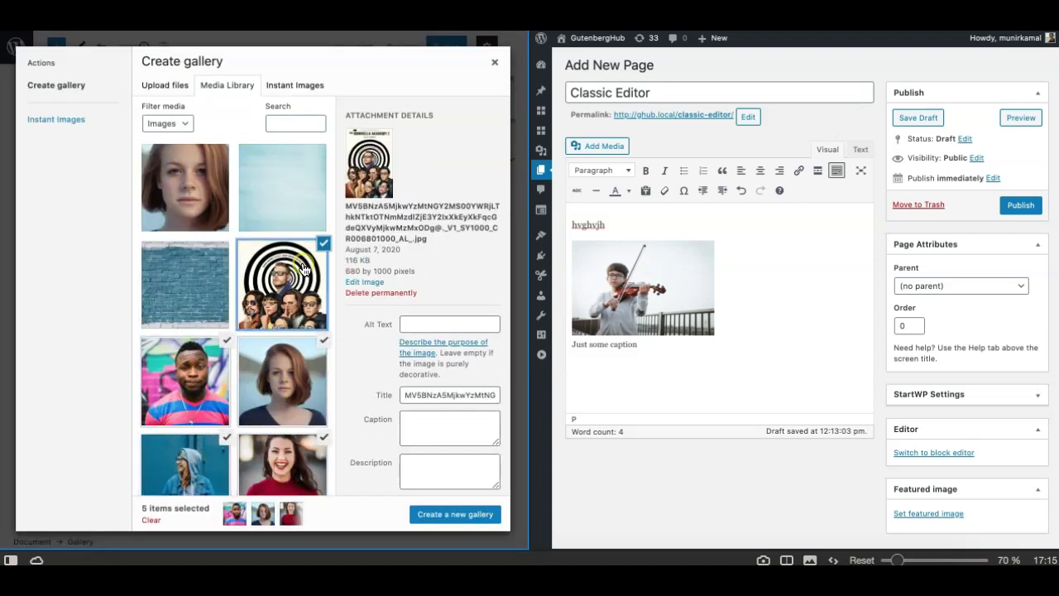
{"action": "scroll", "coordinate": [225, 305], "scroll_direction": "down", "scroll_amount": 2}
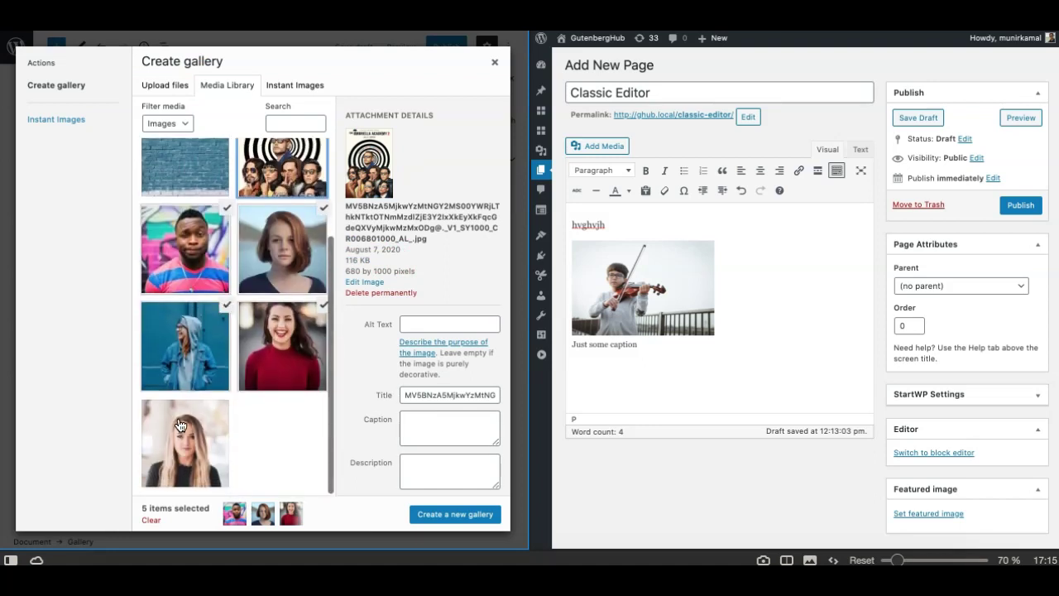
{"action": "left_click", "coordinate": [181, 426]}
{"action": "scroll", "coordinate": [279, 229], "scroll_direction": "up", "scroll_amount": 1}
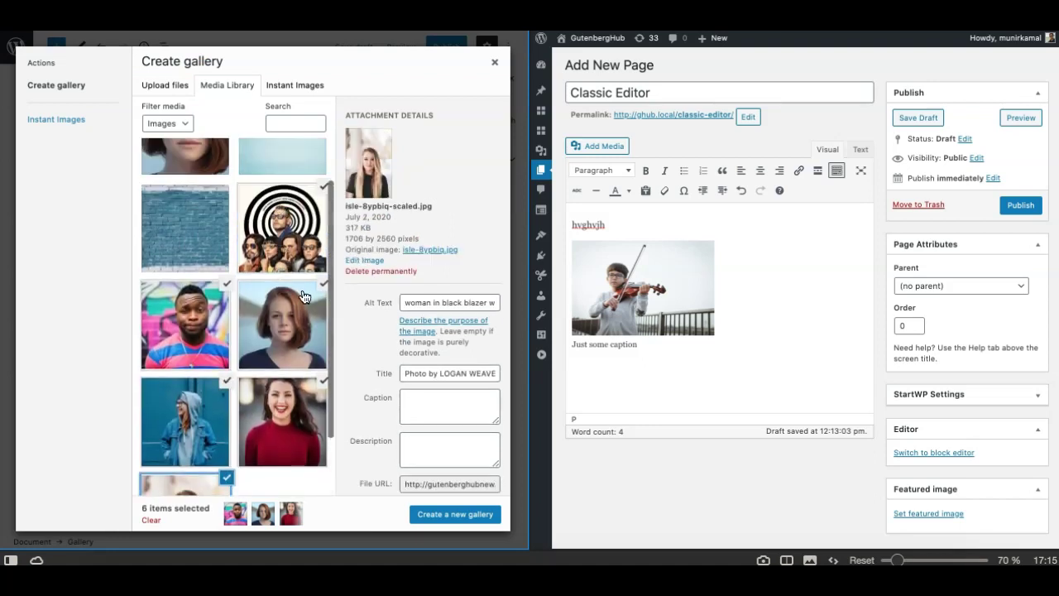
{"action": "scroll", "coordinate": [305, 298], "scroll_direction": "down", "scroll_amount": 1}
{"action": "left_click", "coordinate": [448, 515]}
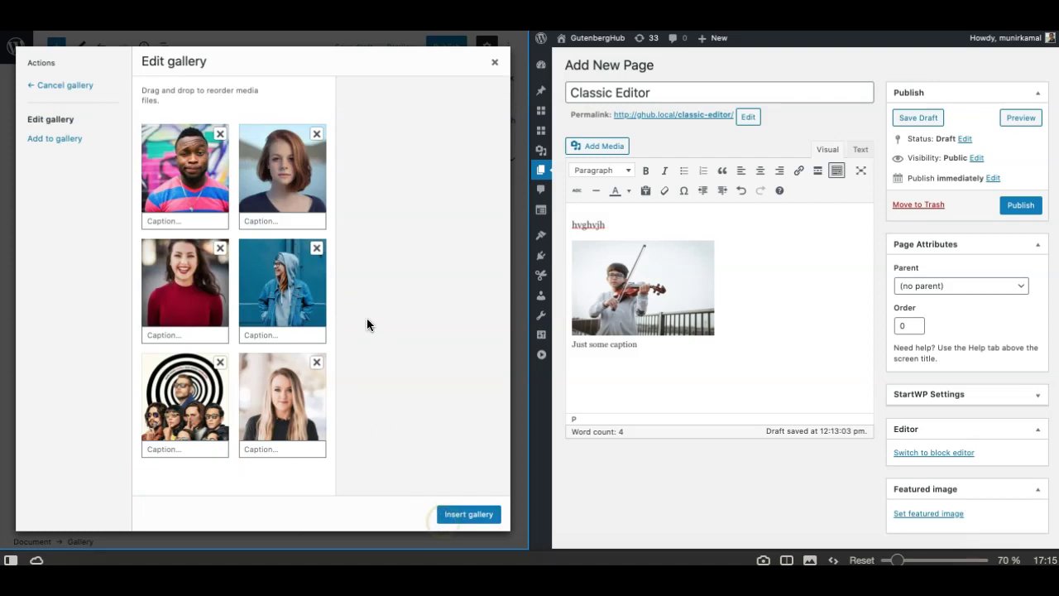
{"action": "left_click", "coordinate": [470, 519]}
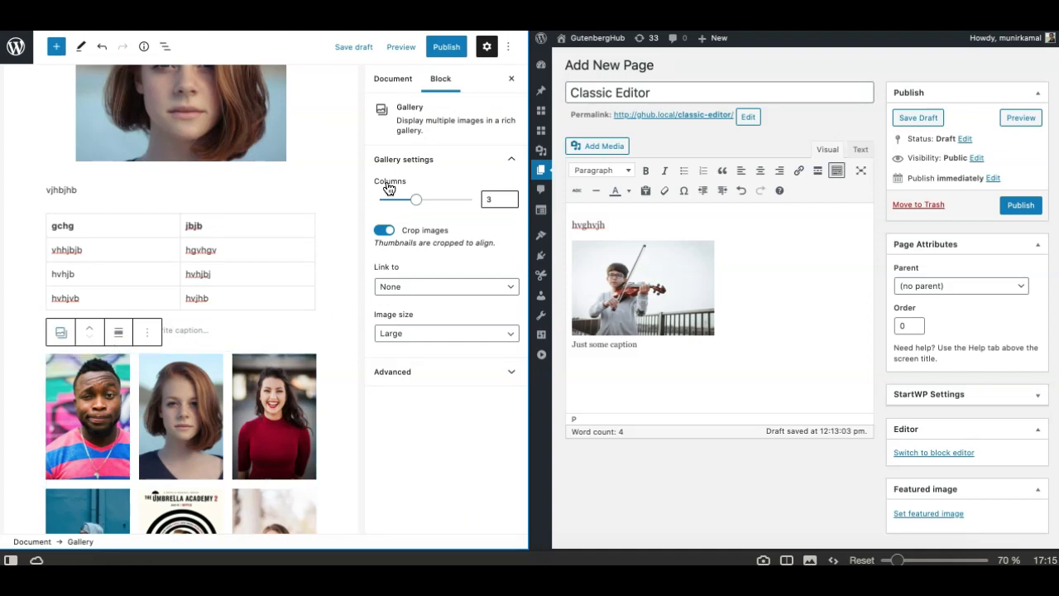
- Try out the gallery's column slider and turn image cropping off and back on
{"action": "scroll", "coordinate": [314, 406], "scroll_direction": "down", "scroll_amount": 3}
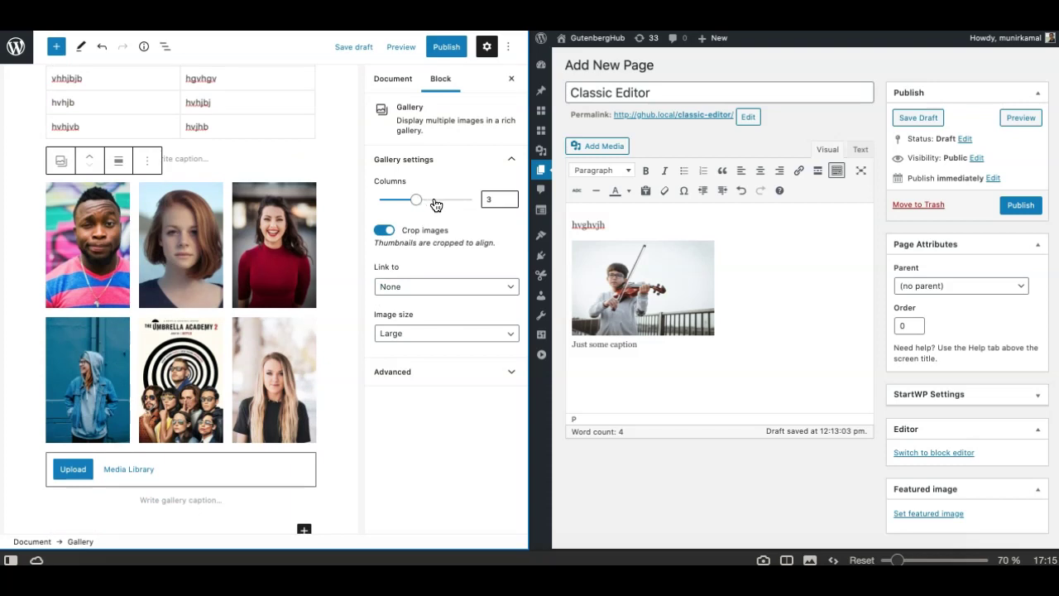
{"action": "mouse_move", "coordinate": [419, 199]}
{"action": "left_mouse_down"}
{"action": "mouse_move", "coordinate": [402, 201]}
{"action": "mouse_move", "coordinate": [439, 205]}
{"action": "mouse_move", "coordinate": [402, 207]}
{"action": "mouse_move", "coordinate": [420, 206]}
{"action": "left_mouse_up"}
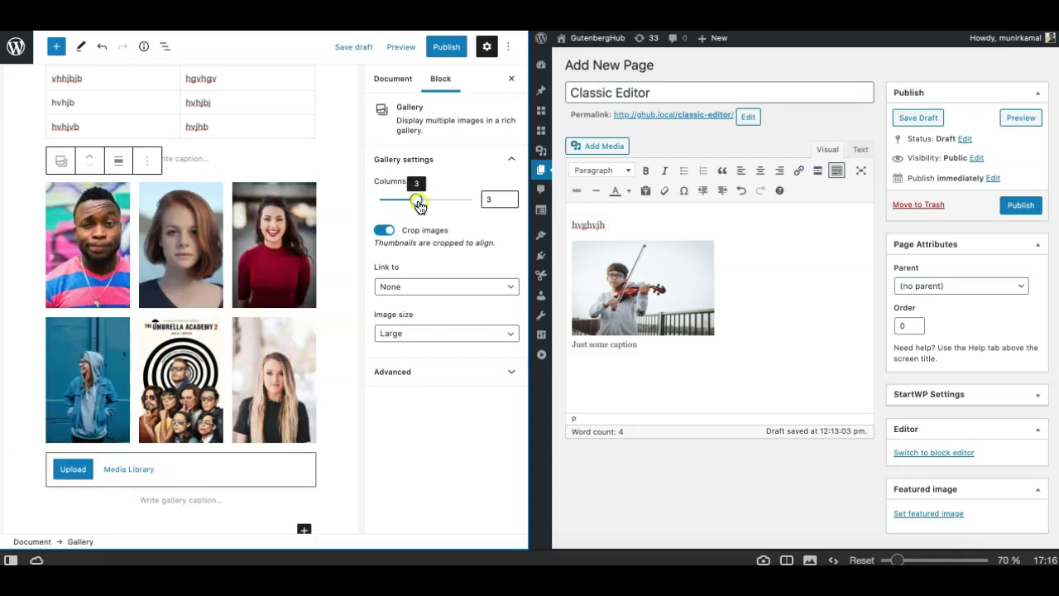
{"action": "left_click", "coordinate": [386, 231]}
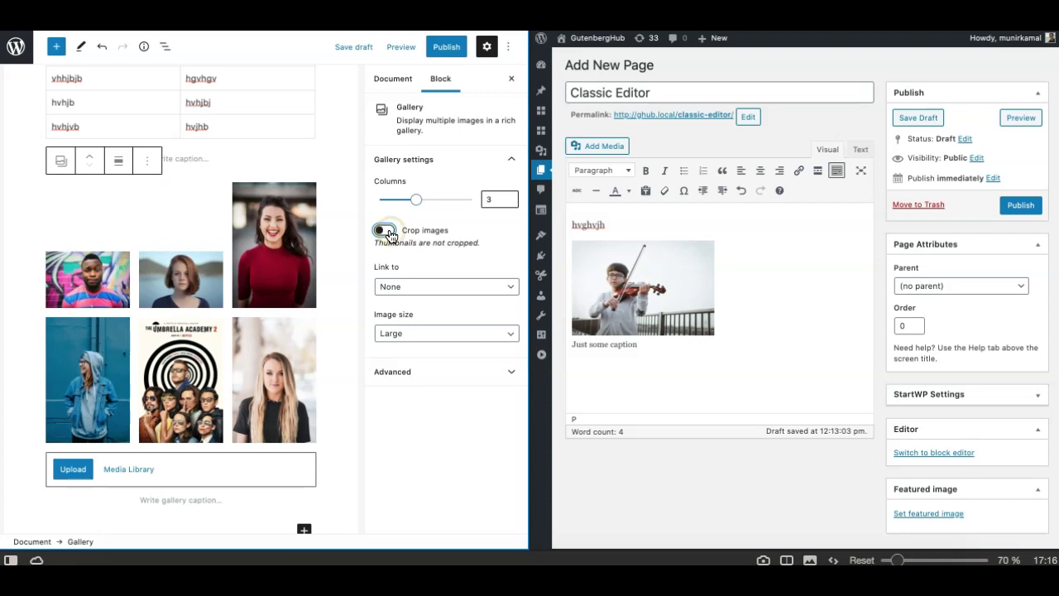
{"action": "left_click", "coordinate": [384, 230]}
- Examine the gallery's available link targets and image sizes, keeping None and Large
{"action": "left_click", "coordinate": [403, 286]}
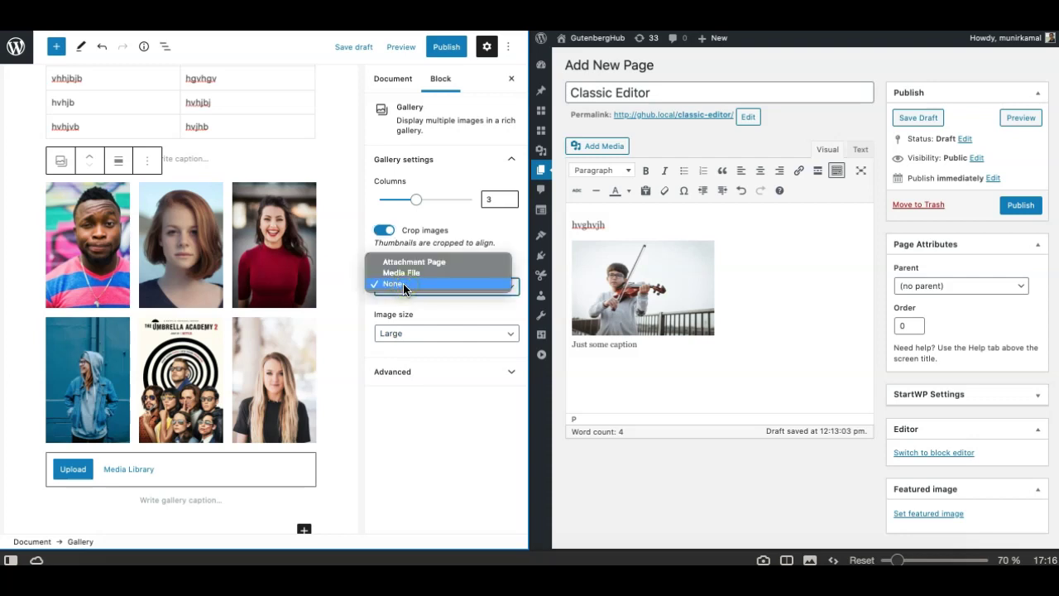
{"action": "left_click", "coordinate": [368, 317]}
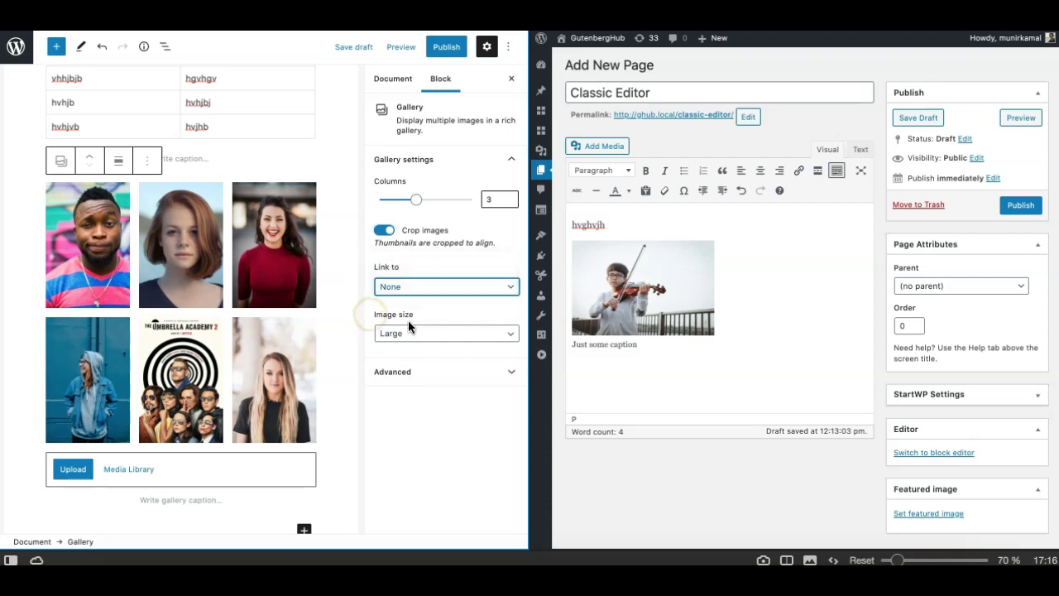
{"action": "left_click", "coordinate": [408, 323]}
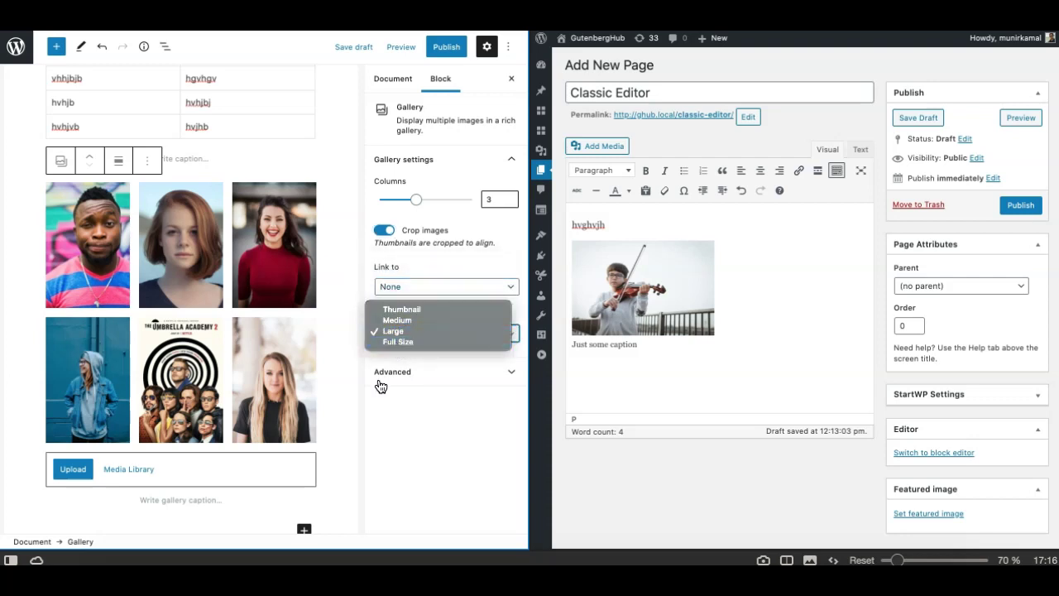
{"action": "left_click", "coordinate": [399, 411]}
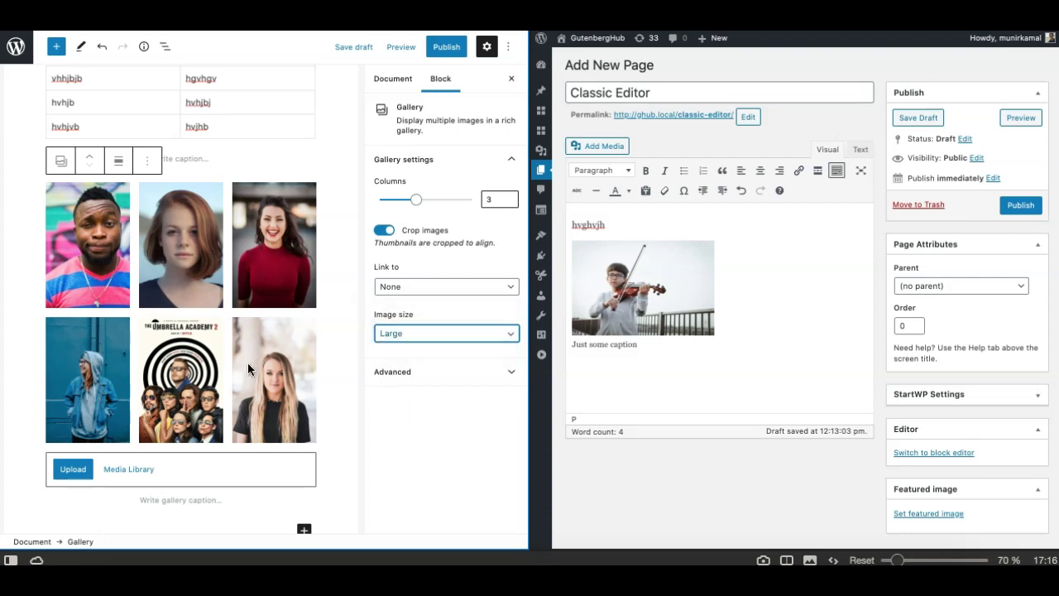
- Set the Gutenberg gallery to 4 columns and hide the settings sidebar to view the full-width layout
{"action": "left_click", "coordinate": [487, 46]}
{"action": "scroll", "coordinate": [257, 327], "scroll_direction": "down", "scroll_amount": 2}
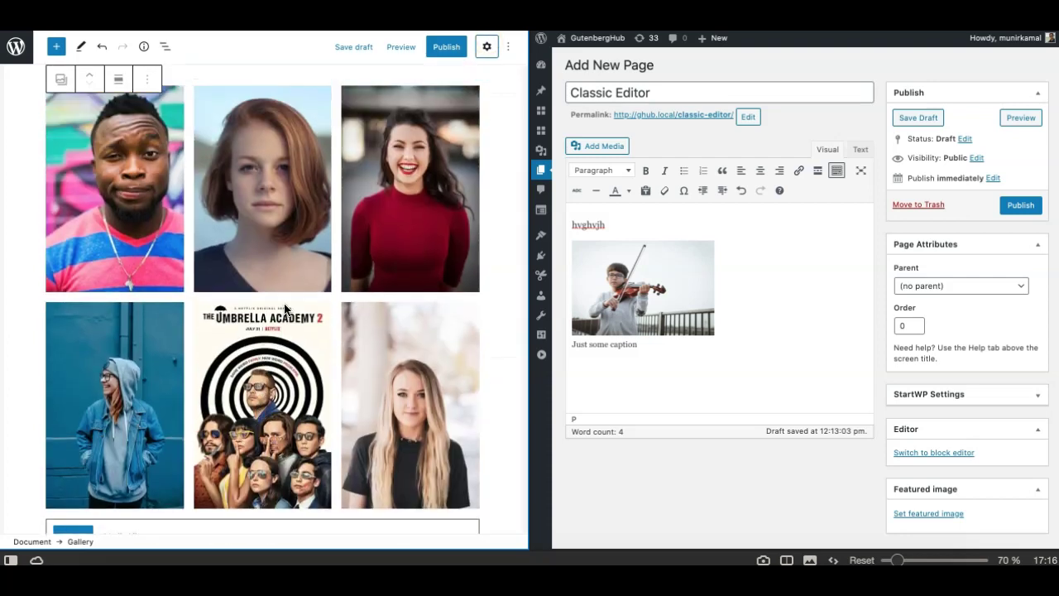
{"action": "left_click", "coordinate": [487, 48]}
{"action": "mouse_move", "coordinate": [424, 202]}
{"action": "left_mouse_down"}
{"action": "mouse_move", "coordinate": [398, 202]}
{"action": "mouse_move", "coordinate": [437, 208]}
{"action": "left_mouse_up"}
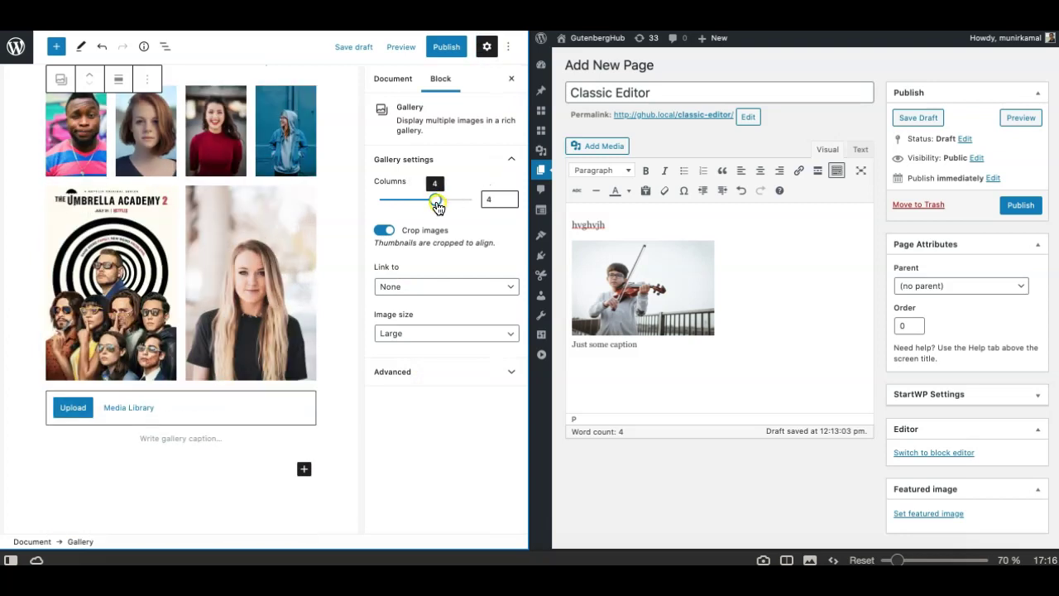
{"action": "left_click", "coordinate": [487, 47]}
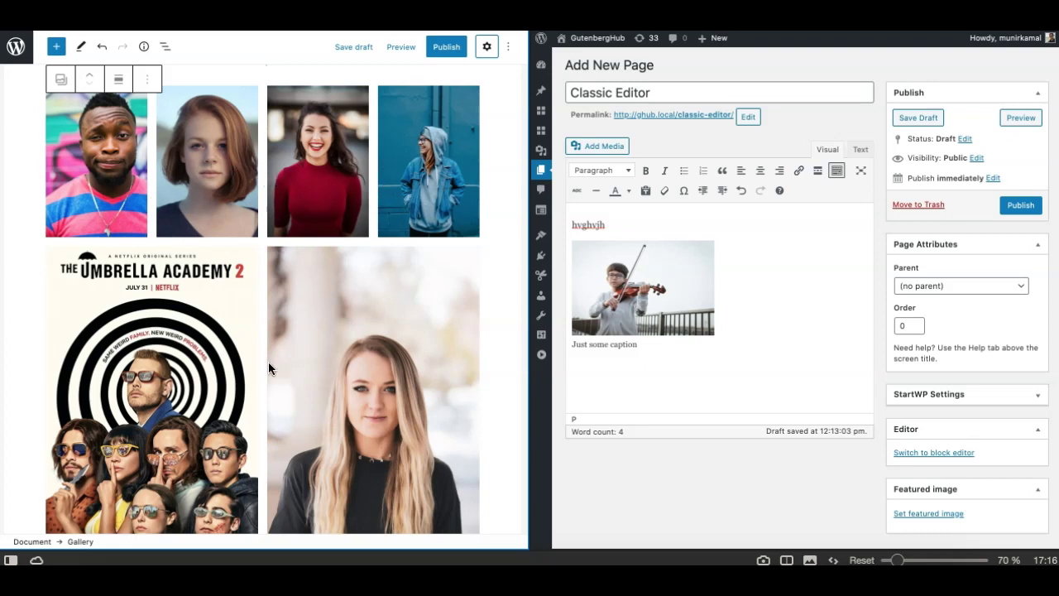
{"action": "scroll", "coordinate": [239, 411], "scroll_direction": "down", "scroll_amount": 2}
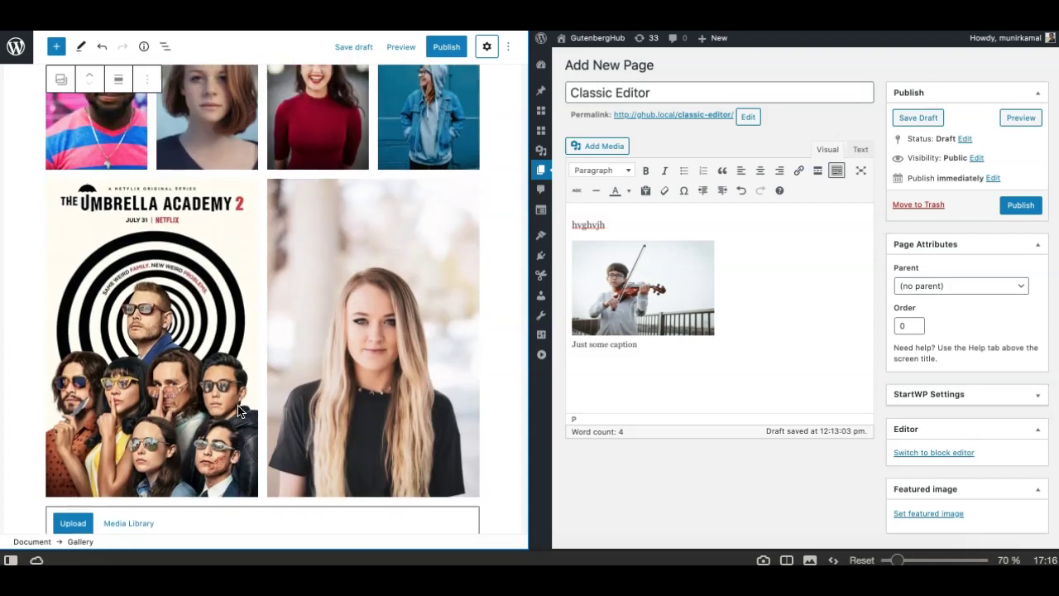
{"action": "scroll", "coordinate": [239, 411], "scroll_direction": "up", "scroll_amount": 1}
{"action": "scroll", "coordinate": [189, 399], "scroll_direction": "down", "scroll_amount": 1}
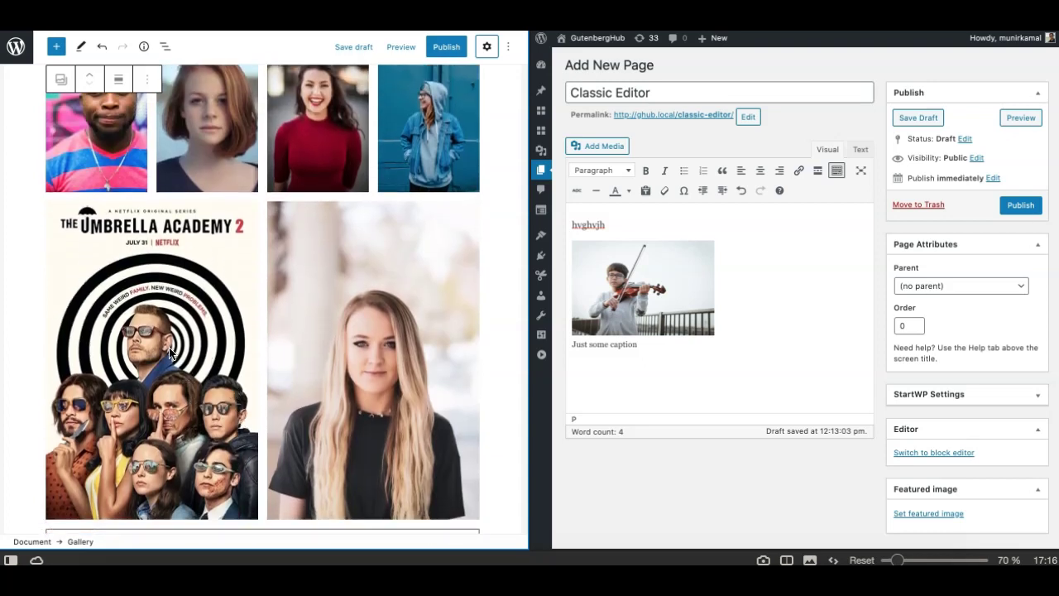
- Place the cursor below the violinist image's caption in the Classic Editor and open the media library
{"action": "left_click", "coordinate": [672, 358]}
{"action": "left_click", "coordinate": [676, 350]}
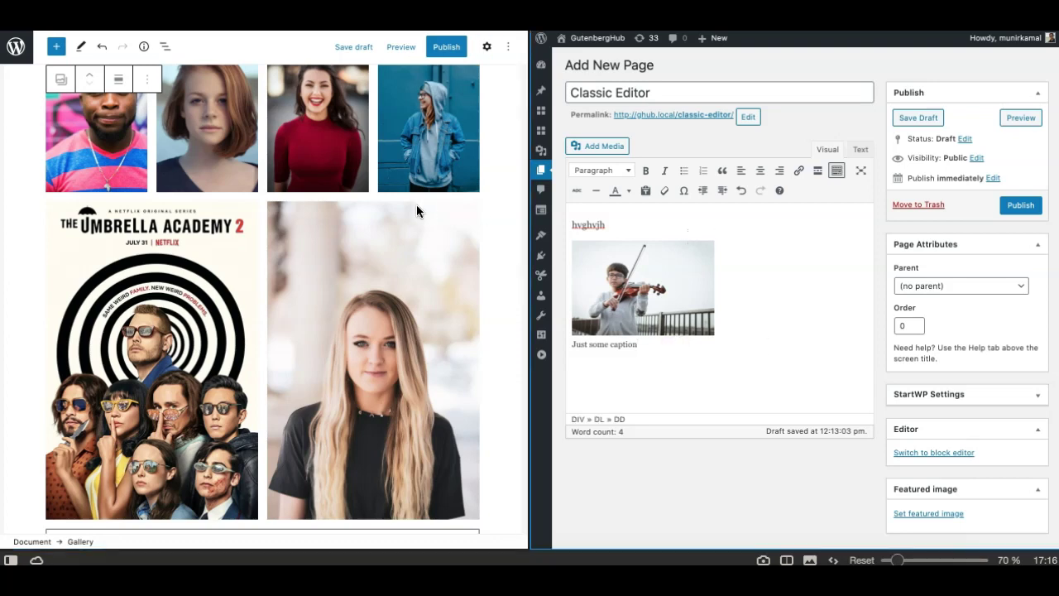
{"action": "left_click", "coordinate": [613, 359]}
{"action": "left_click", "coordinate": [586, 149]}
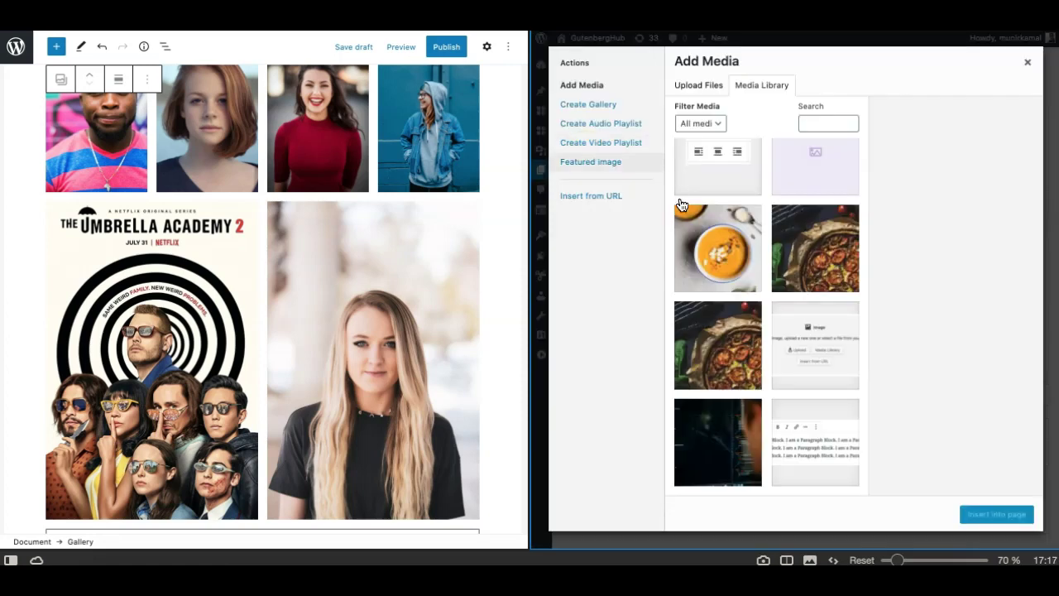
- Try to select several food photos in the media library and insert the fried-egg plate photo into the Classic Editor page
{"action": "scroll", "coordinate": [761, 218], "scroll_direction": "up", "scroll_amount": 2}
{"action": "left_click", "coordinate": [728, 299]}
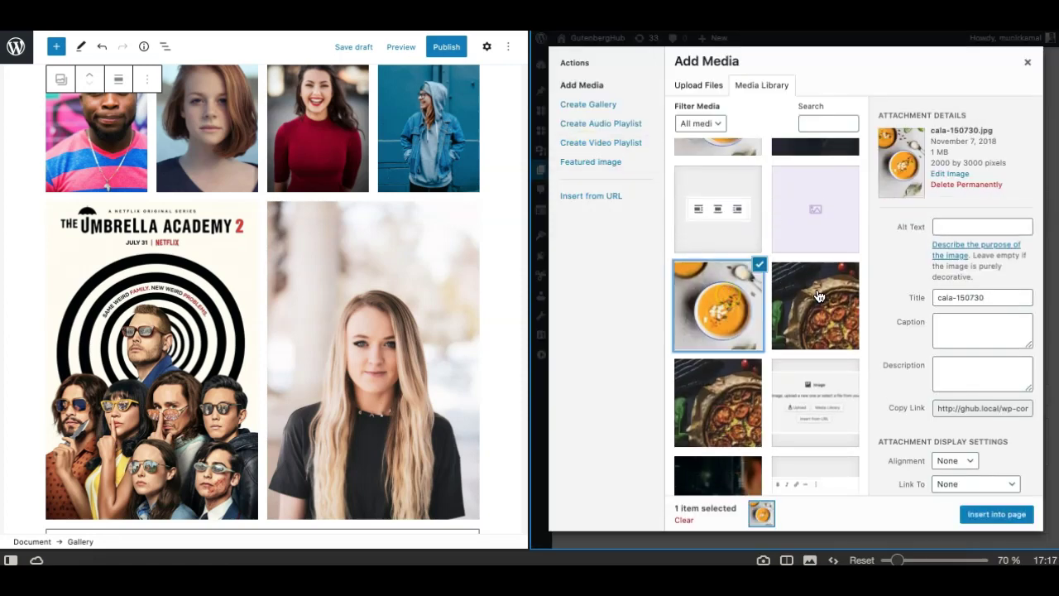
{"action": "left_click", "coordinate": [816, 294]}
{"action": "scroll", "coordinate": [728, 407], "scroll_direction": "down", "scroll_amount": 1}
{"action": "scroll", "coordinate": [727, 410], "scroll_direction": "down", "scroll_amount": 2}
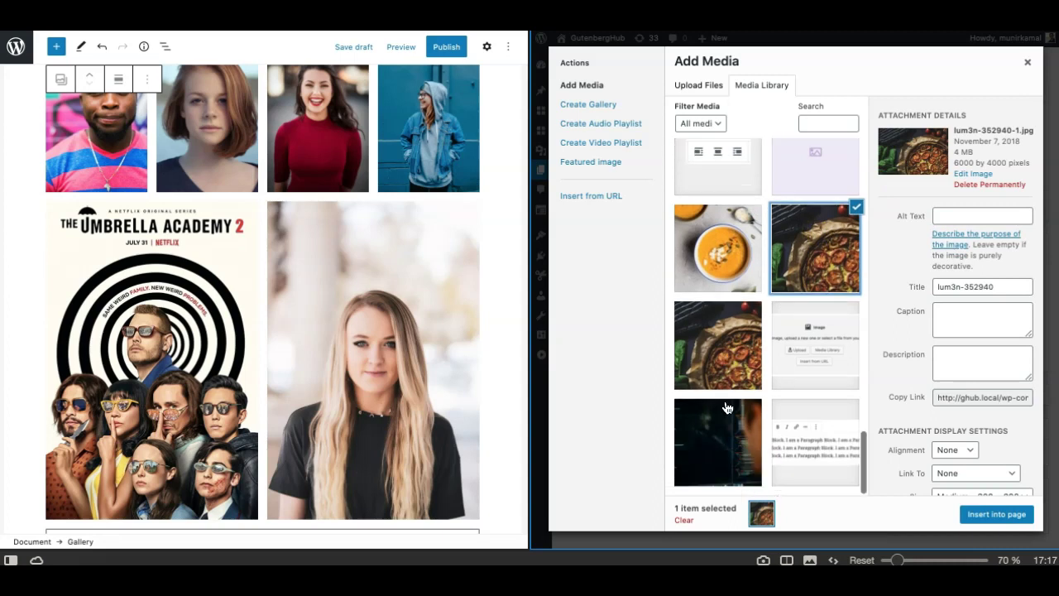
{"action": "left_click", "coordinate": [710, 444]}
{"action": "scroll", "coordinate": [744, 296], "scroll_direction": "up", "scroll_amount": 5}
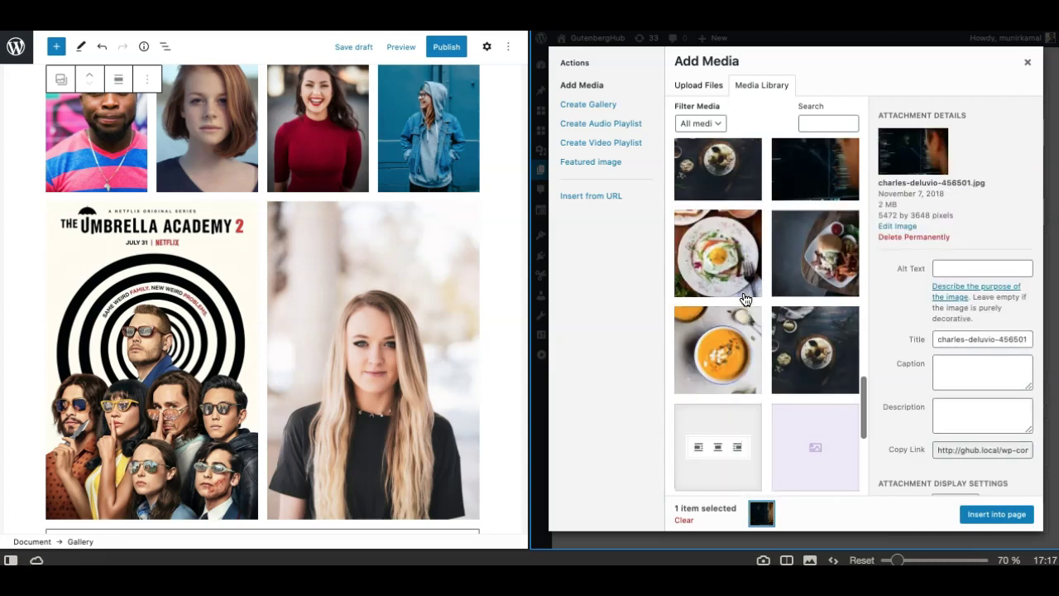
{"action": "scroll", "coordinate": [745, 335], "scroll_direction": "down", "scroll_amount": 3}
{"action": "scroll", "coordinate": [755, 335], "scroll_direction": "up", "scroll_amount": 2}
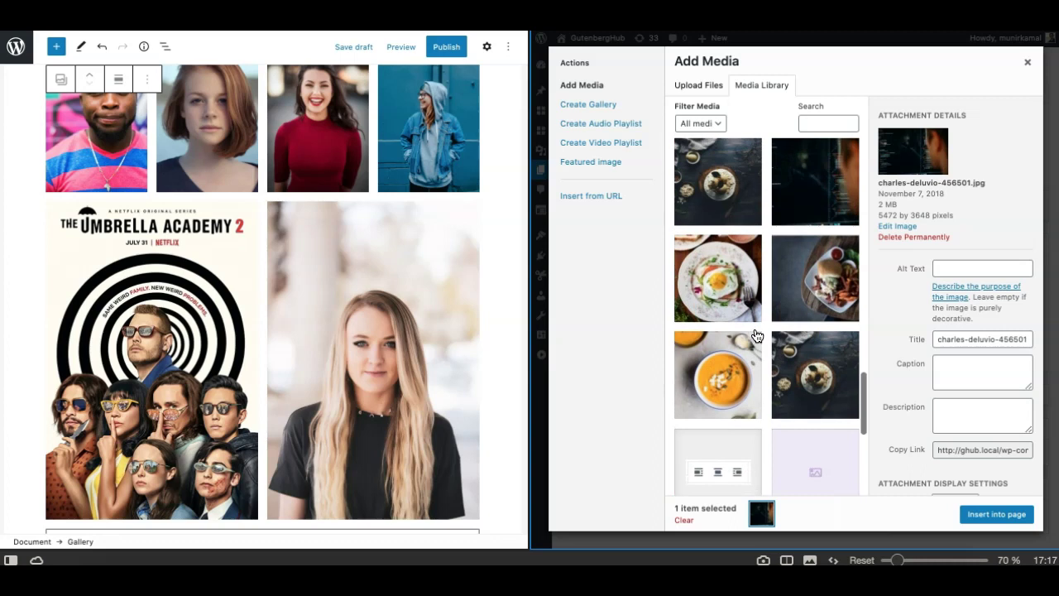
{"action": "left_click", "coordinate": [803, 346]}
{"action": "left_click", "coordinate": [798, 291]}
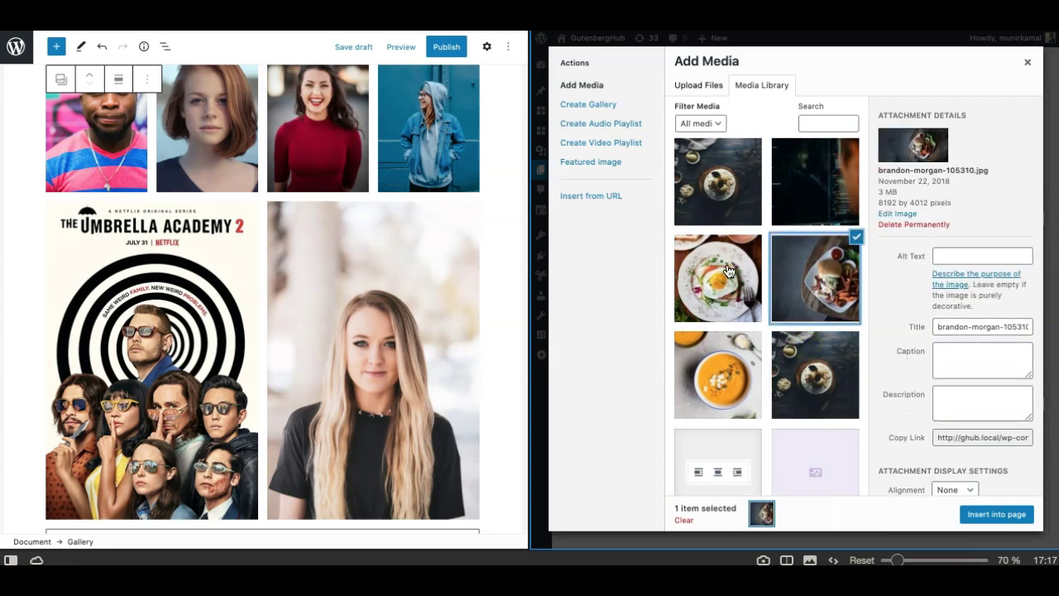
{"action": "left_click", "coordinate": [734, 269]}
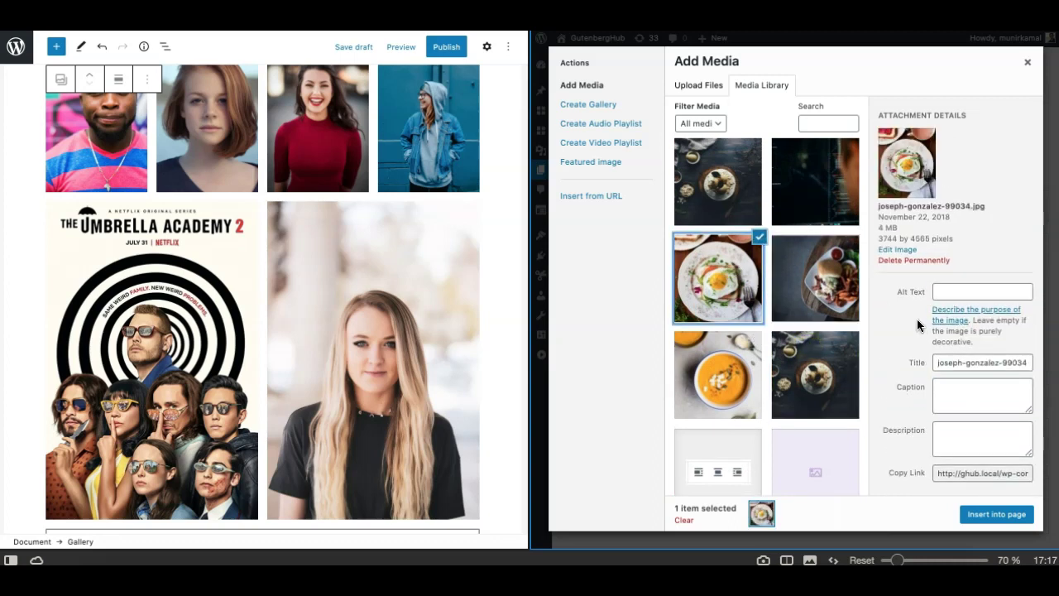
{"action": "left_click", "coordinate": [997, 514]}
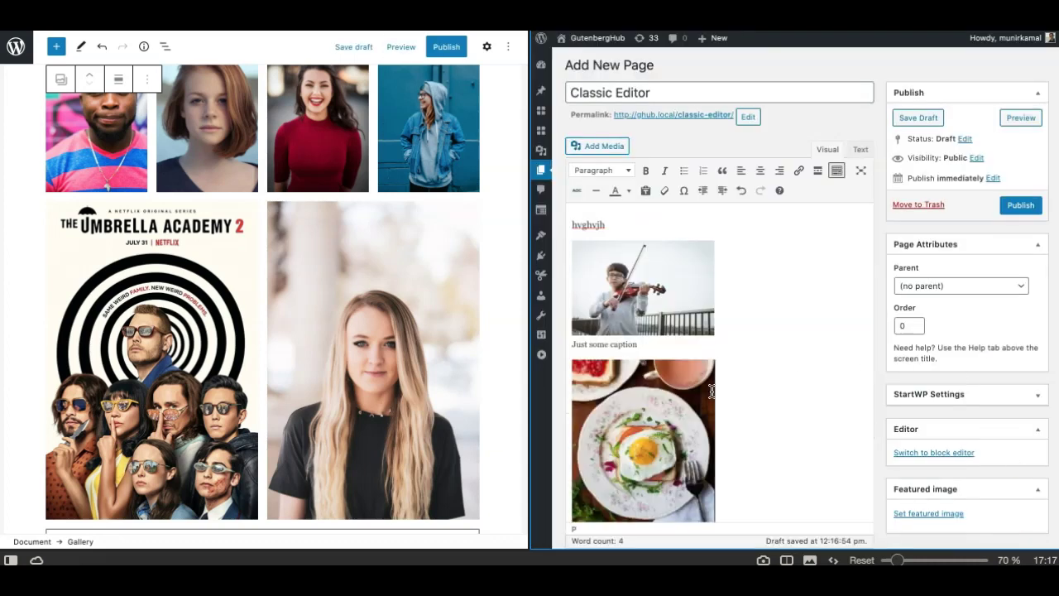
- Remove the fried-egg plate image from the Classic Editor page
{"action": "scroll", "coordinate": [778, 382], "scroll_direction": "down", "scroll_amount": 2}
{"action": "scroll", "coordinate": [712, 391], "scroll_direction": "up", "scroll_amount": 3}
{"action": "scroll", "coordinate": [662, 385], "scroll_direction": "down", "scroll_amount": 2}
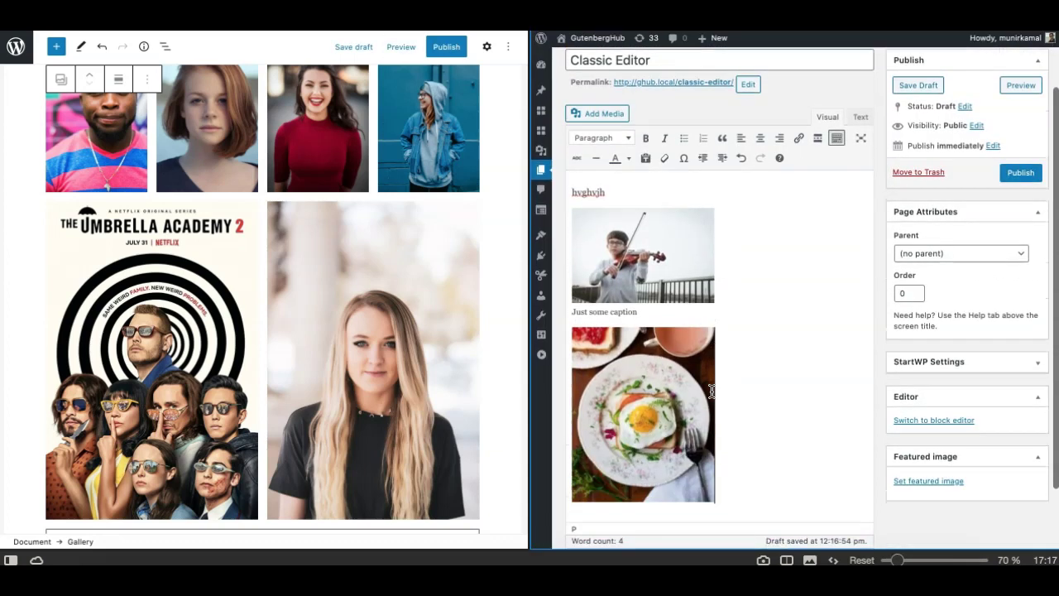
{"action": "left_click", "coordinate": [659, 388]}
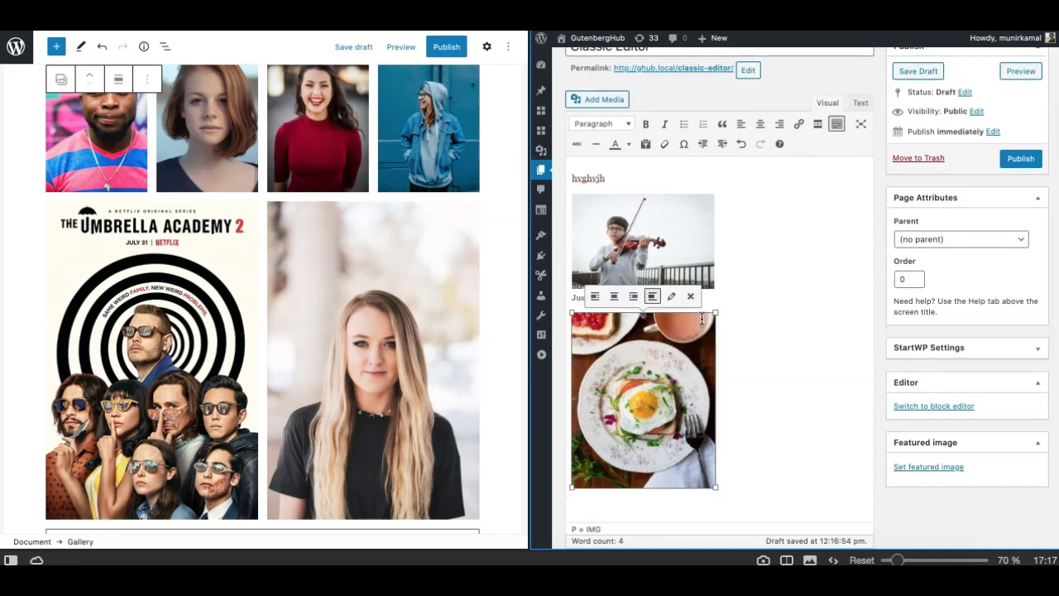
{"action": "left_click", "coordinate": [692, 297]}
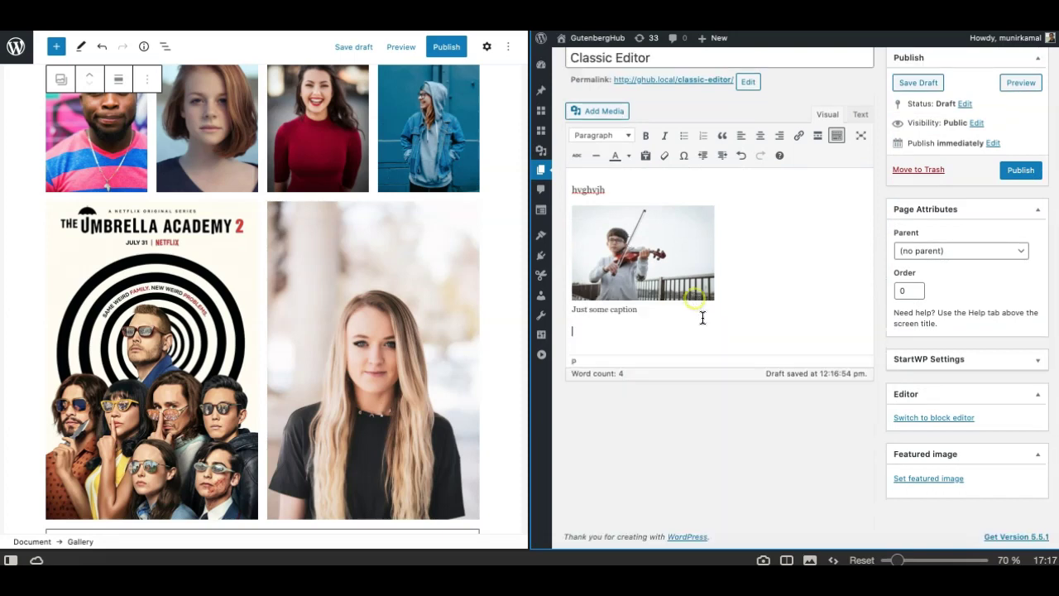
- In the Classic Editor's media library, select seven consecutive images from the soup bowl beside the yellow banner to the dark code screen
{"action": "left_click", "coordinate": [605, 111]}
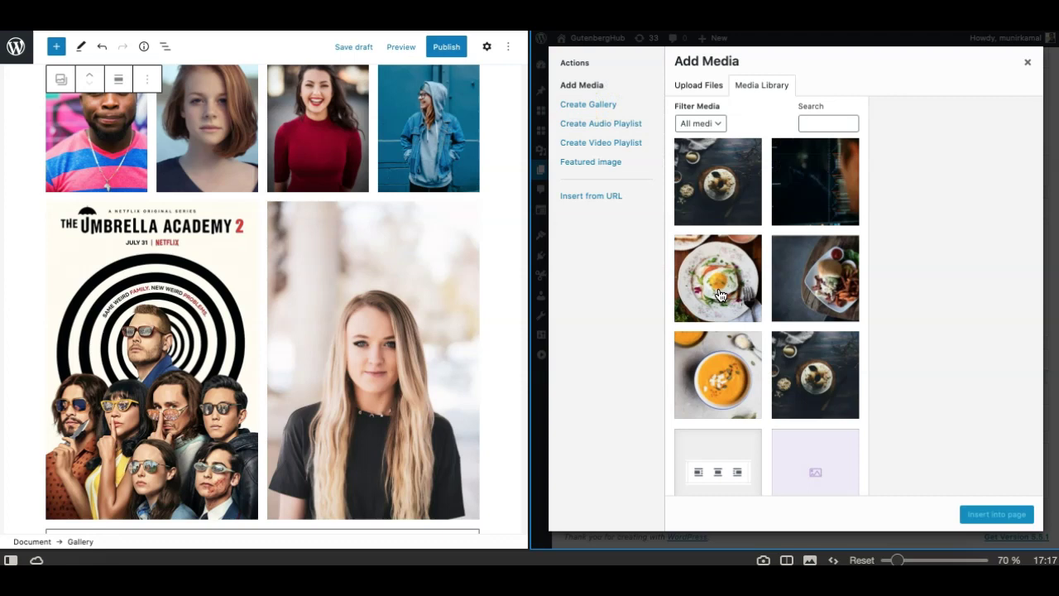
{"action": "scroll", "coordinate": [713, 279], "scroll_direction": "down", "scroll_amount": 5}
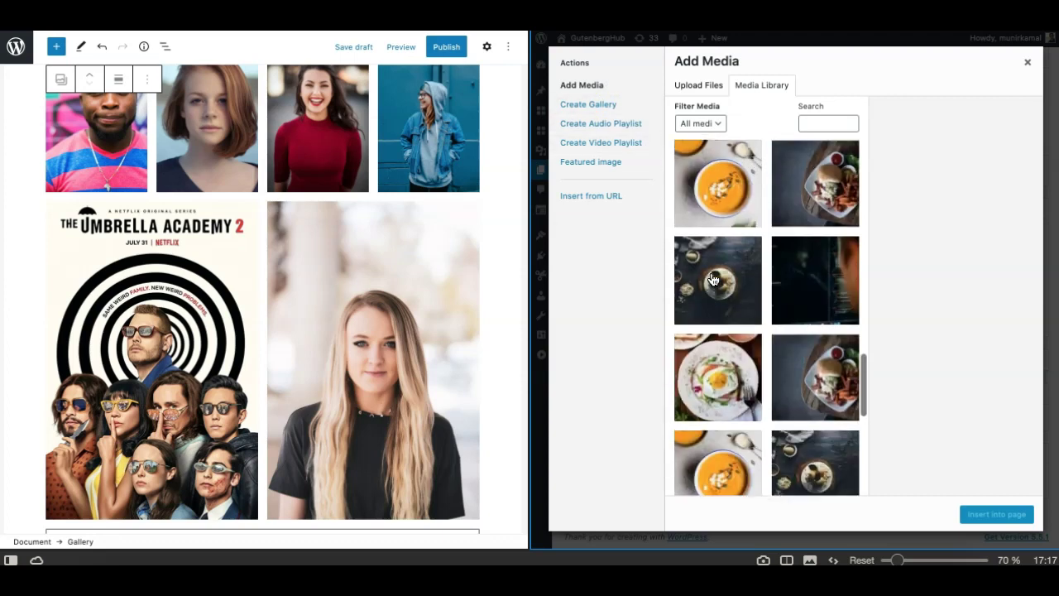
{"action": "scroll", "coordinate": [712, 279], "scroll_direction": "up", "scroll_amount": 3}
{"action": "left_click", "coordinate": [789, 278]}
{"action": "left_click", "coordinate": [731, 362]}
{"action": "left_click", "coordinate": [802, 373]}
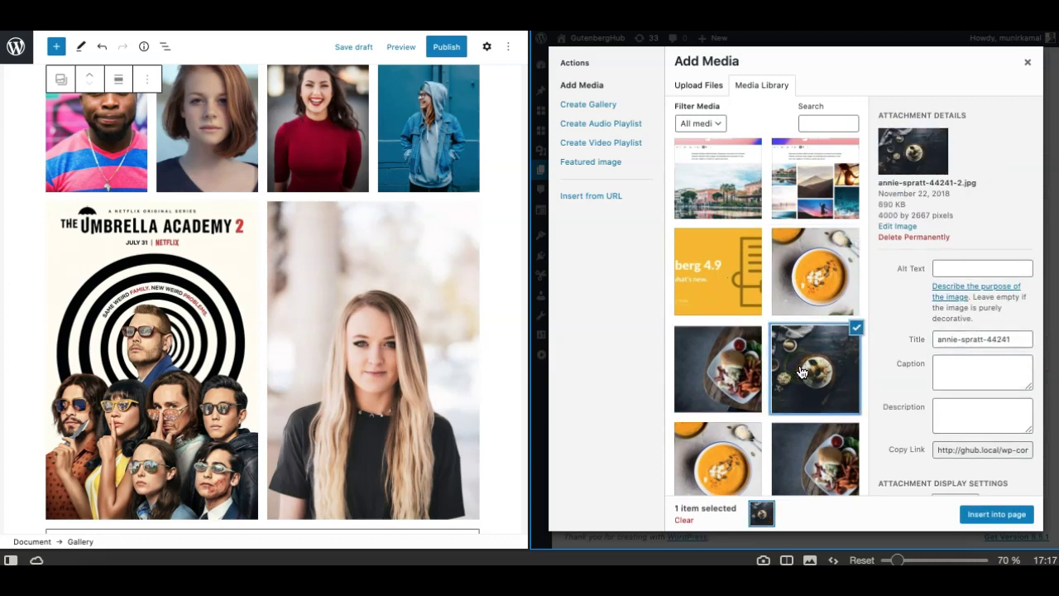
{"action": "left_click", "coordinate": [827, 273], "text": "shift"}
{"action": "scroll", "coordinate": [822, 343], "scroll_direction": "down", "scroll_amount": 2}
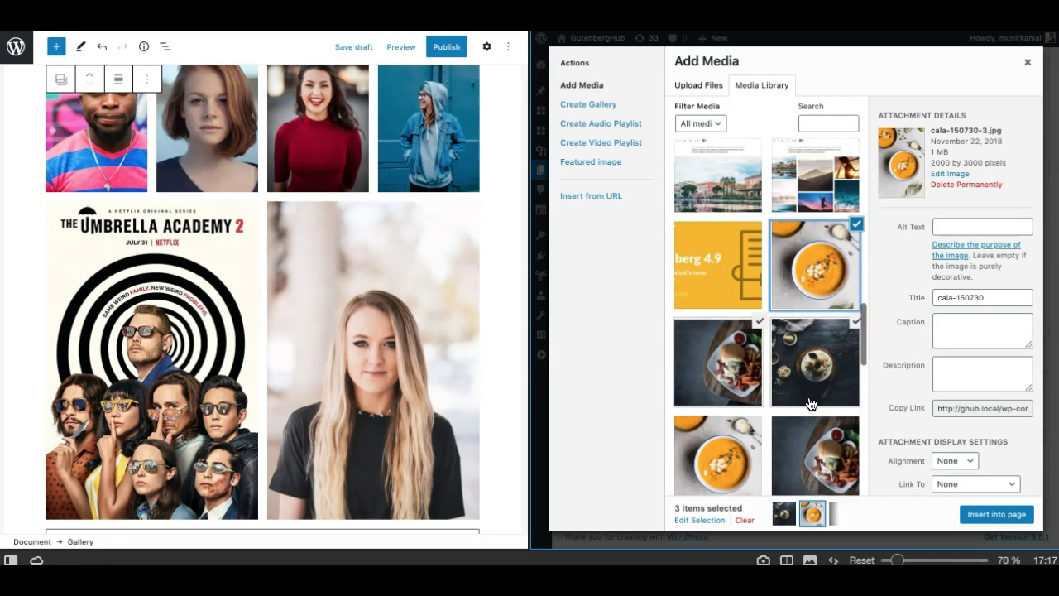
{"action": "left_click", "coordinate": [820, 344], "text": "shift"}
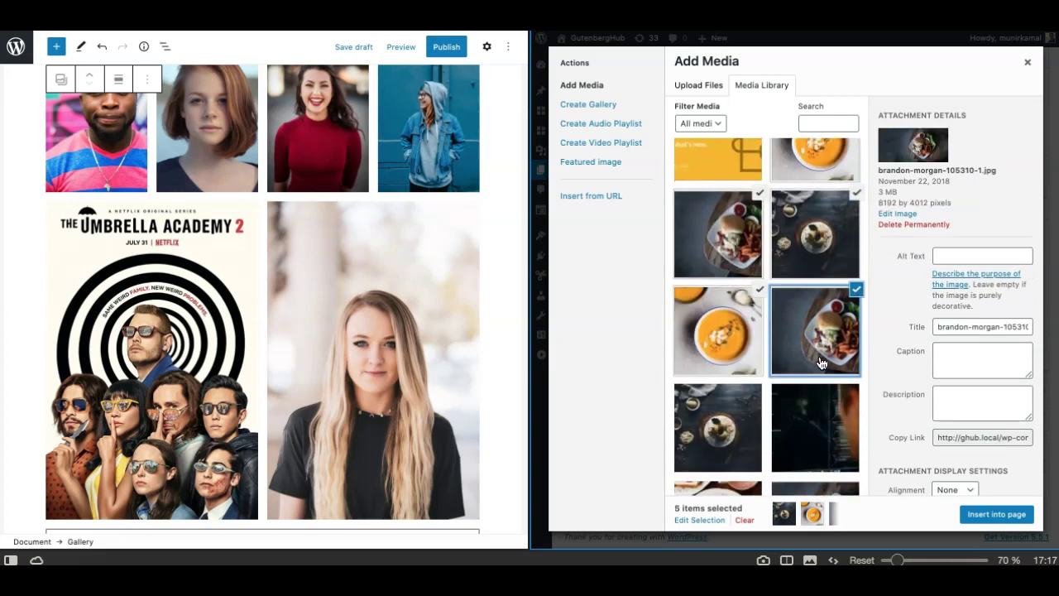
{"action": "left_click", "coordinate": [820, 393], "text": "shift"}
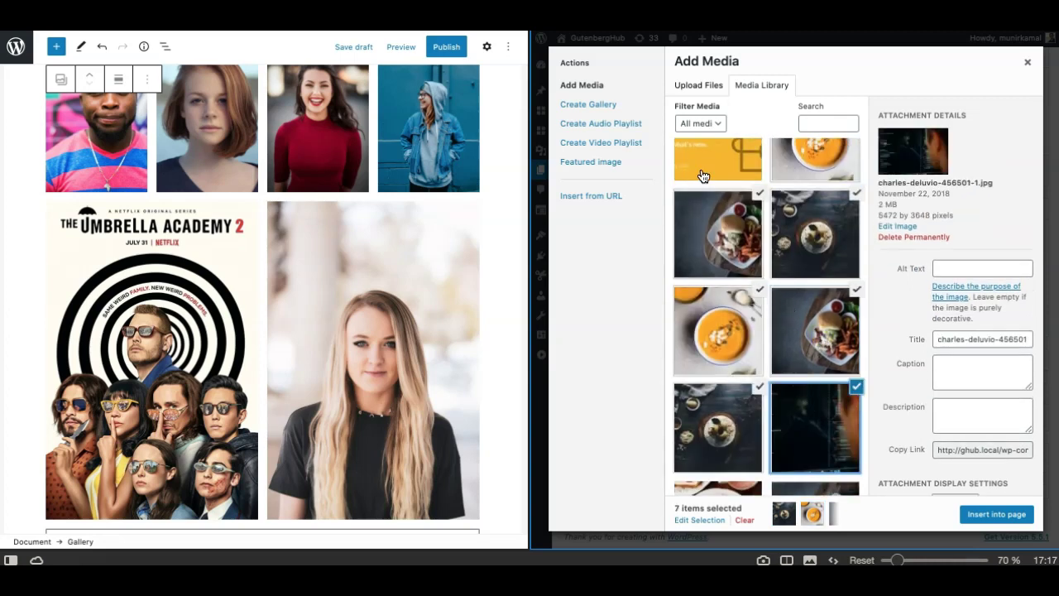
- Create a new gallery from the seven selected images and review them in the gallery editor
{"action": "left_click", "coordinate": [598, 105]}
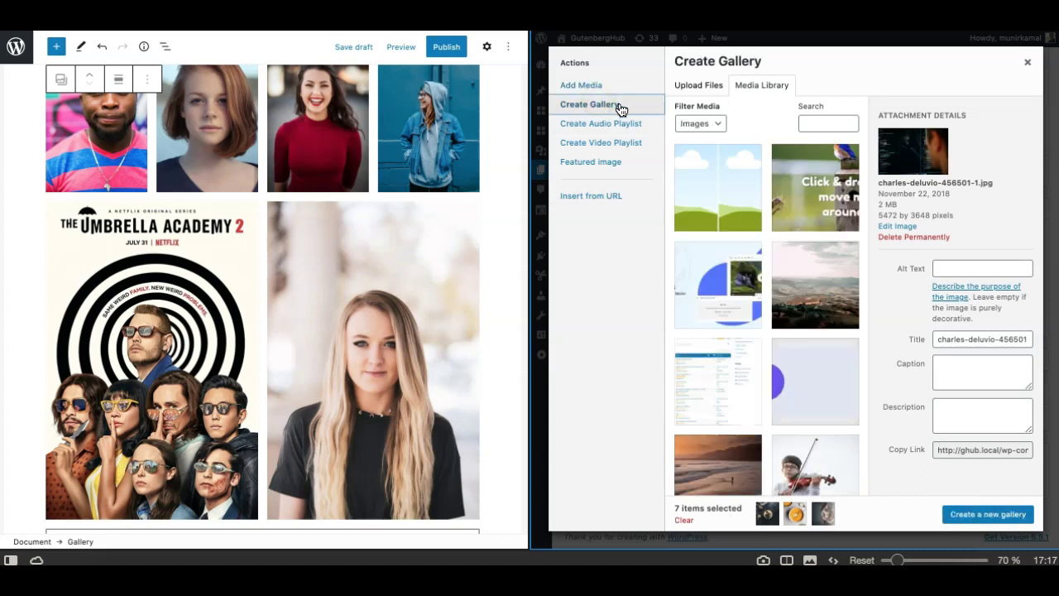
{"action": "scroll", "coordinate": [754, 347], "scroll_direction": "down", "scroll_amount": 10}
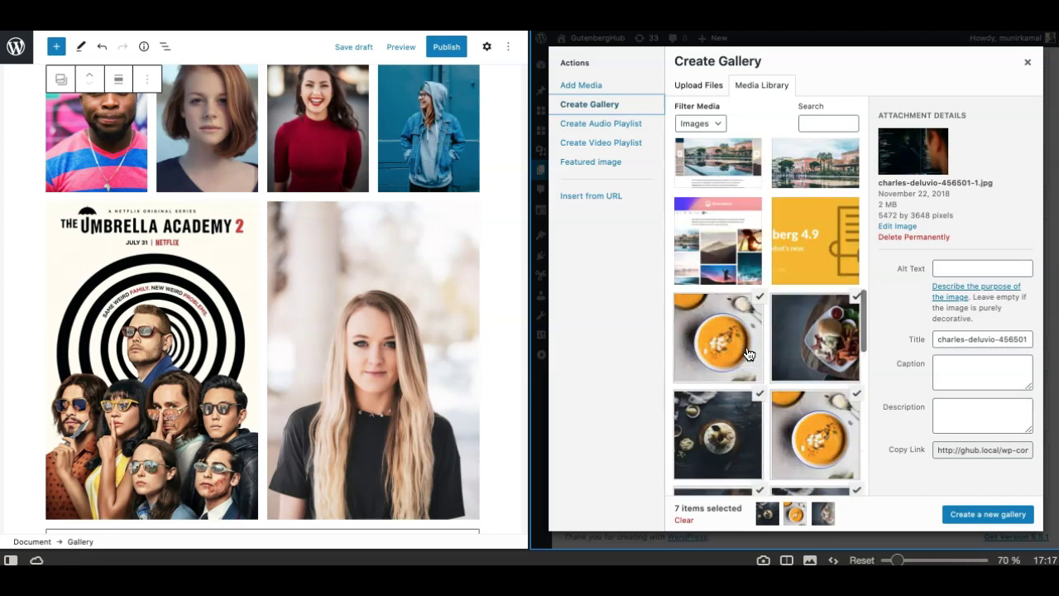
{"action": "scroll", "coordinate": [747, 354], "scroll_direction": "up", "scroll_amount": 1}
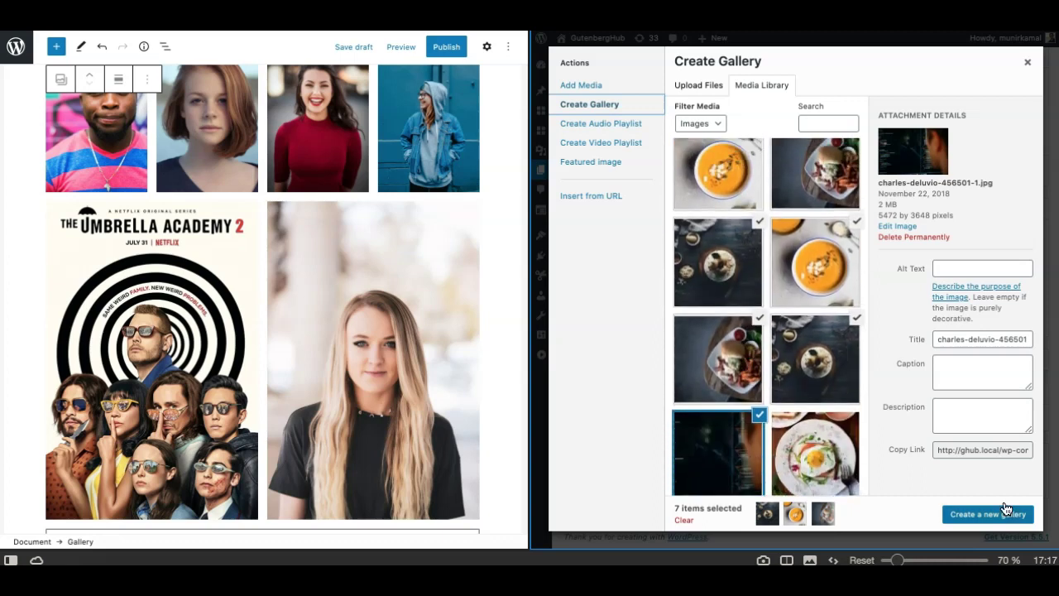
{"action": "scroll", "coordinate": [704, 431], "scroll_direction": "down", "scroll_amount": 2}
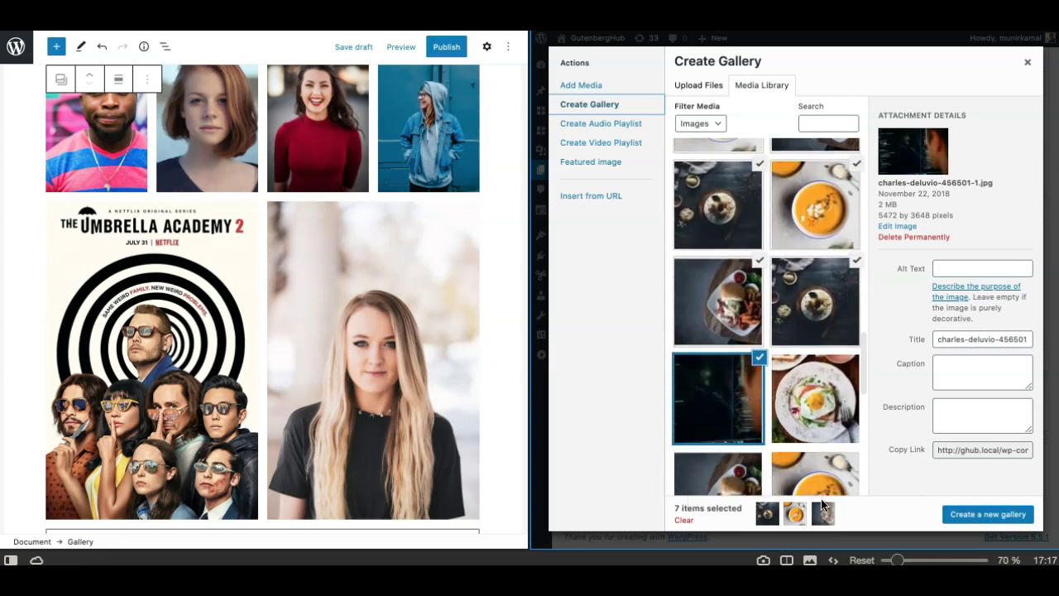
{"action": "left_click", "coordinate": [981, 521]}
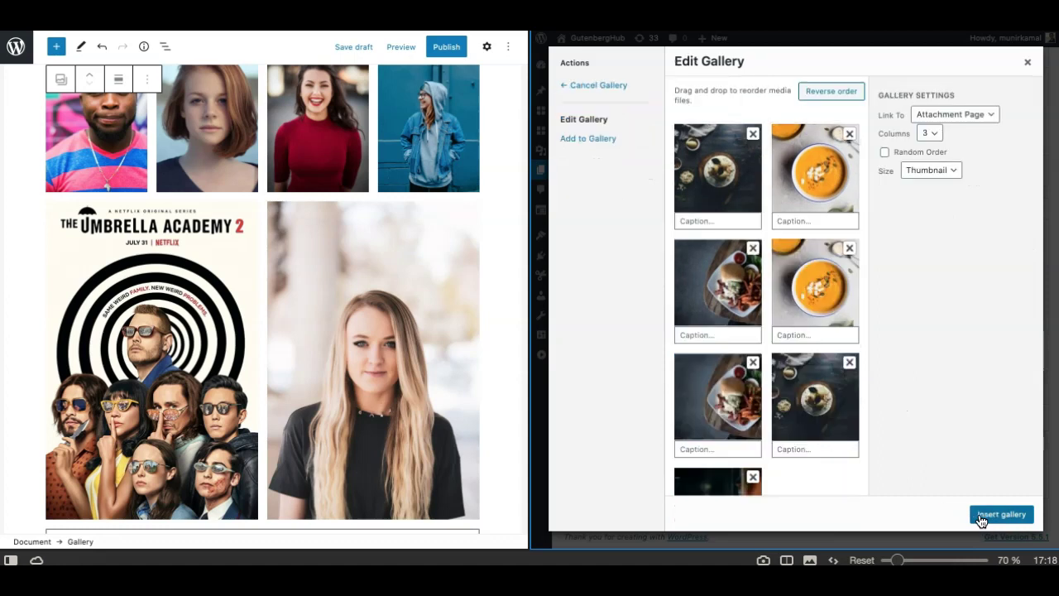
{"action": "scroll", "coordinate": [756, 432], "scroll_direction": "down", "scroll_amount": 1}
{"action": "scroll", "coordinate": [756, 432], "scroll_direction": "up", "scroll_amount": 1}
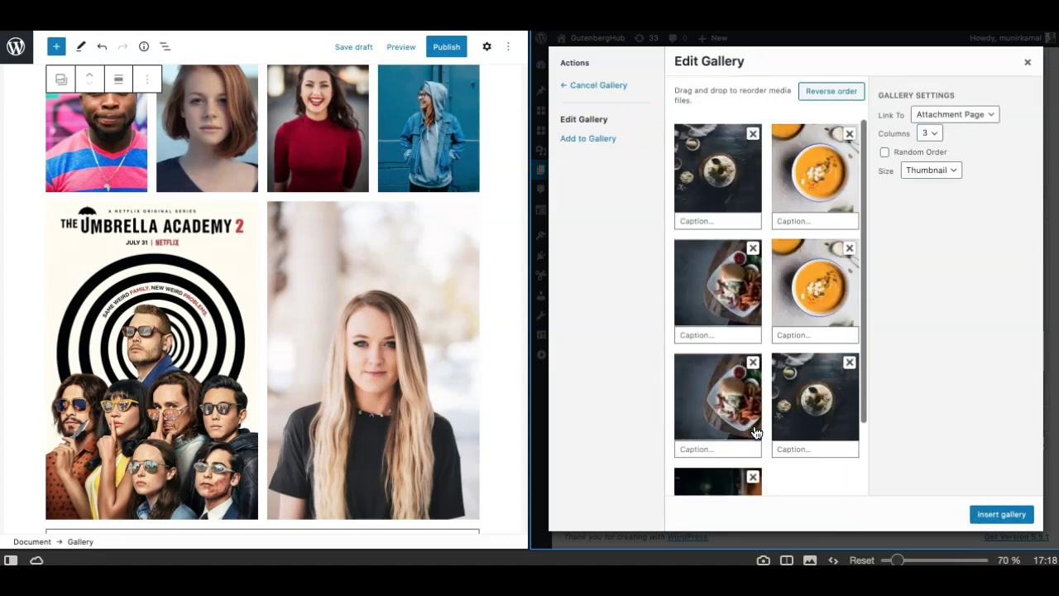
{"action": "scroll", "coordinate": [755, 432], "scroll_direction": "down", "scroll_amount": 1}
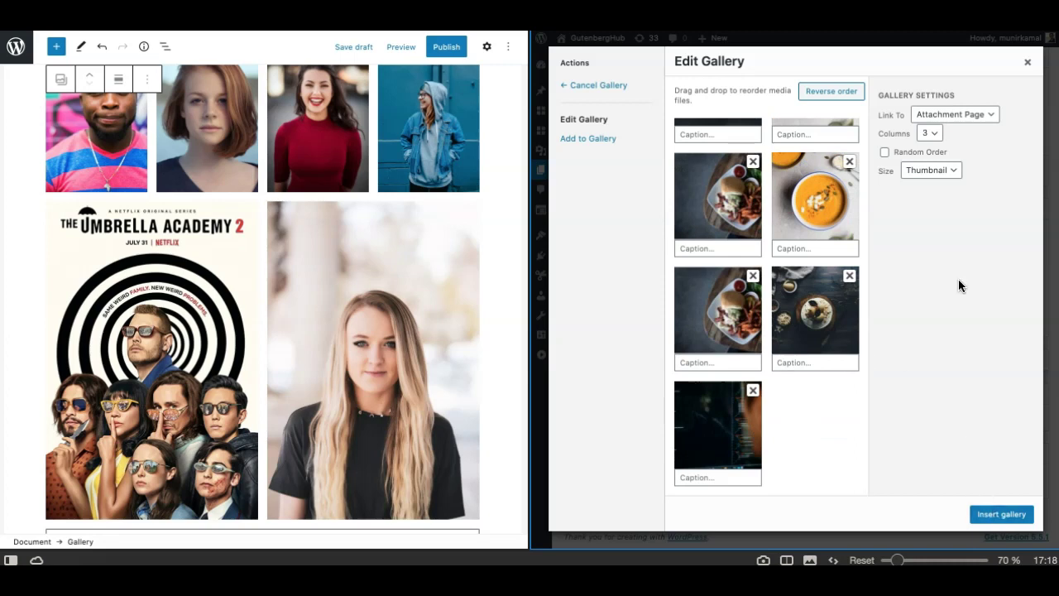
- Set the new Classic Editor gallery to 4 columns with its images linked to None
{"action": "left_click", "coordinate": [932, 136]}
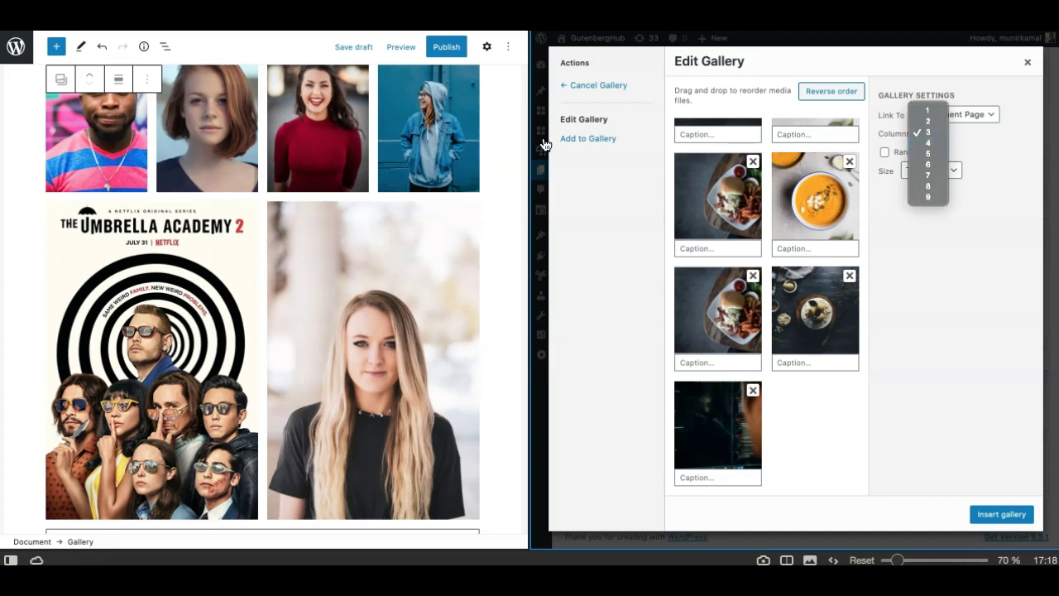
{"action": "left_click", "coordinate": [933, 143]}
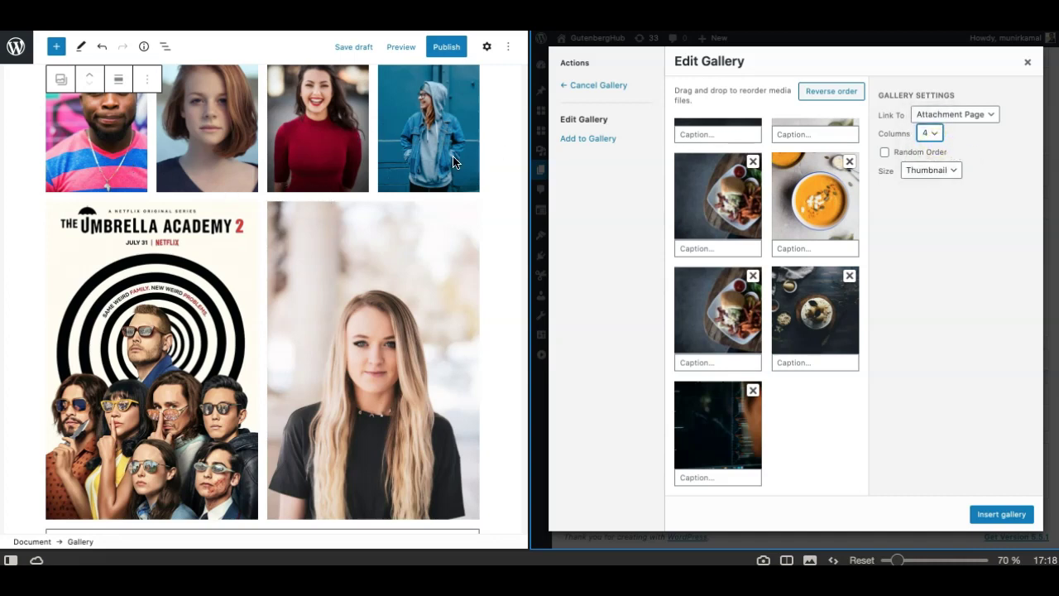
{"action": "left_click", "coordinate": [944, 117]}
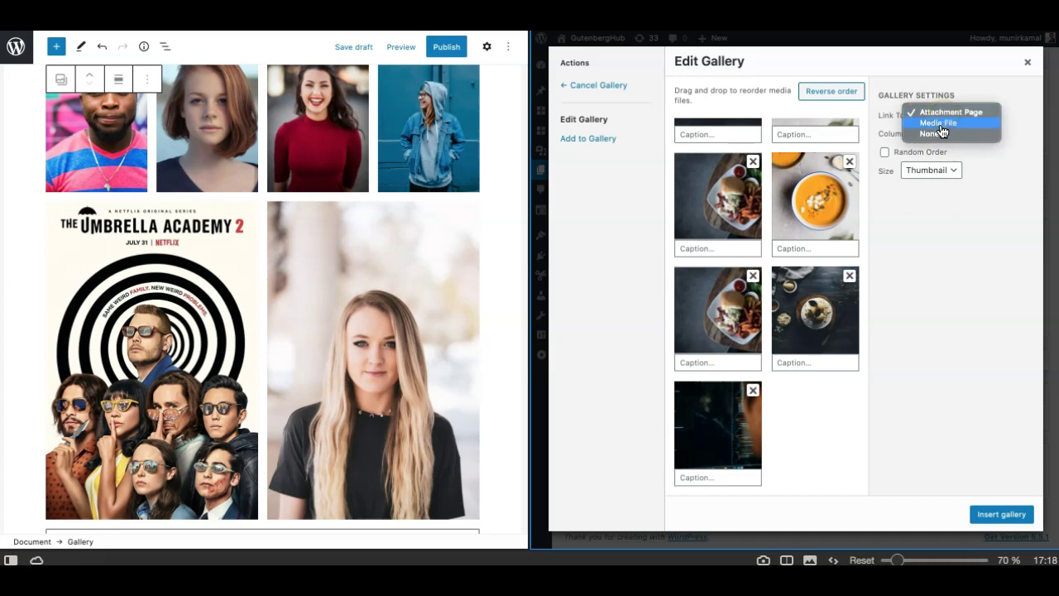
{"action": "left_click", "coordinate": [942, 131]}
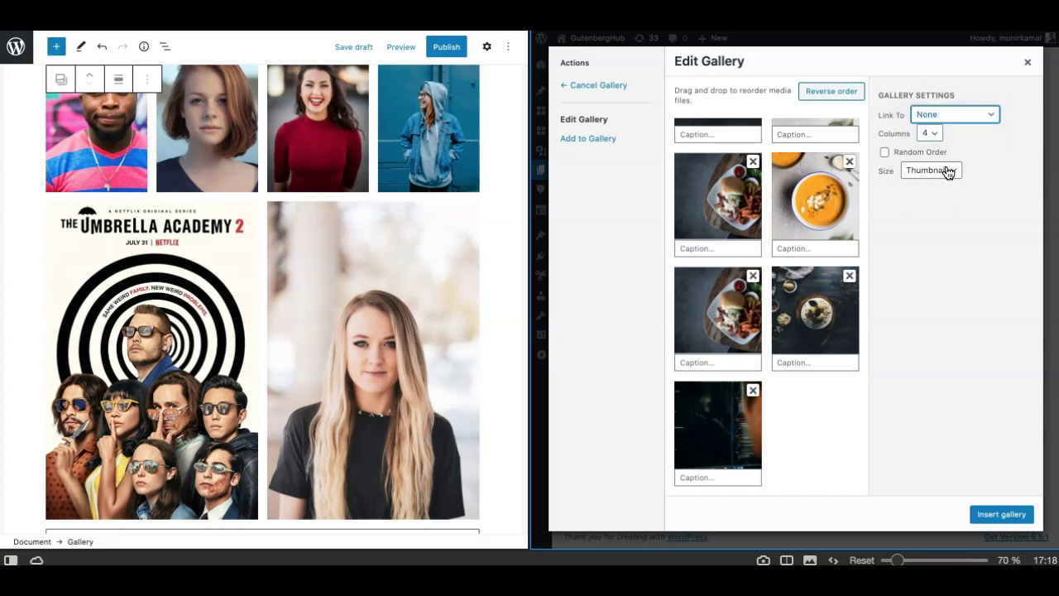
- Set the gallery's image size to Large, matching the block editor gallery's settings, and insert the gallery into the Classic Editor page
{"action": "left_click", "coordinate": [946, 170]}
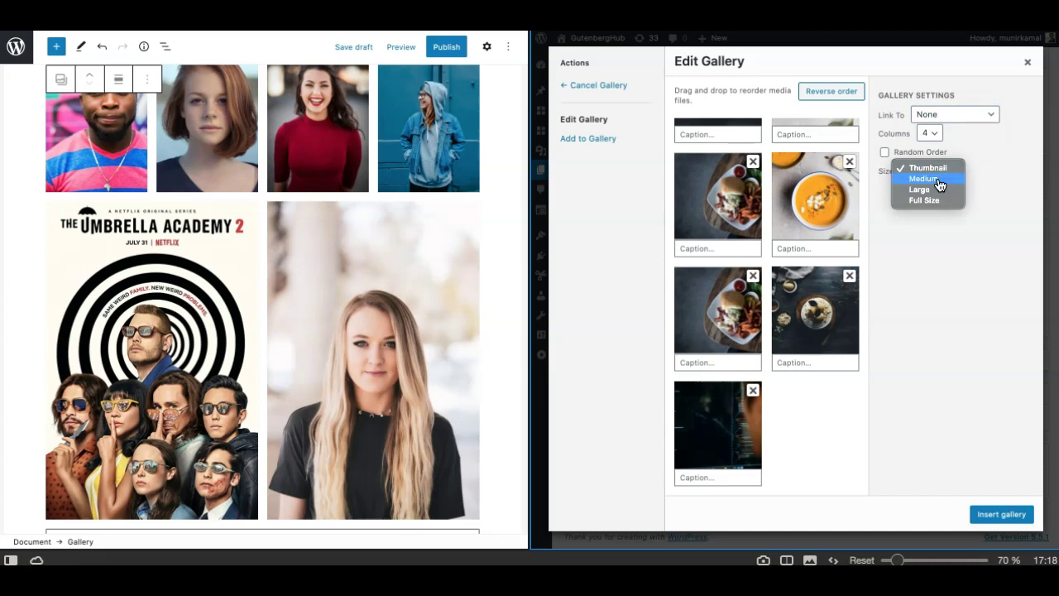
{"action": "left_click", "coordinate": [940, 180]}
{"action": "left_click", "coordinate": [486, 46]}
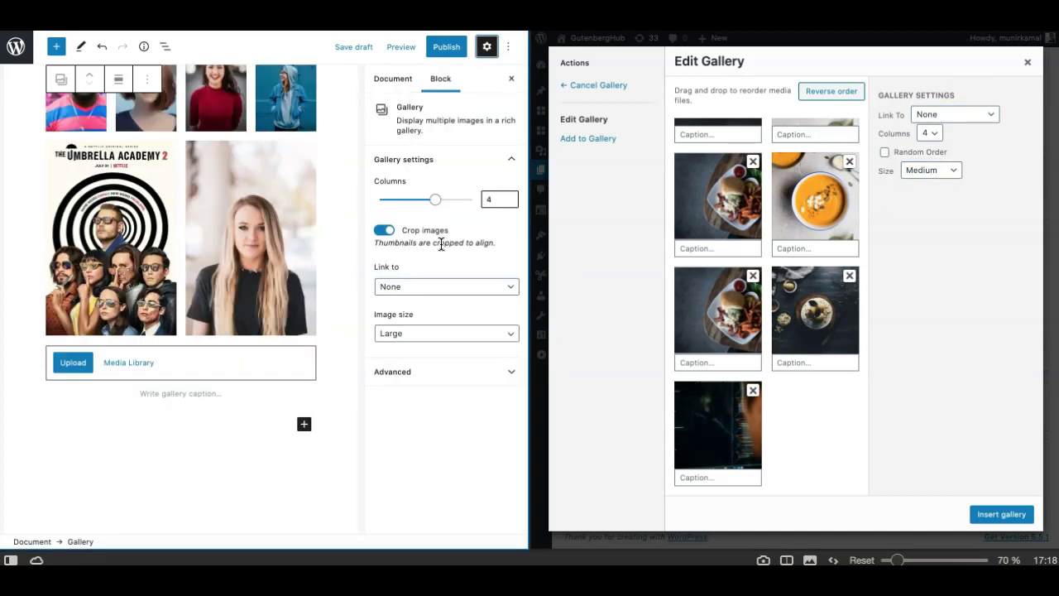
{"action": "left_click", "coordinate": [934, 171]}
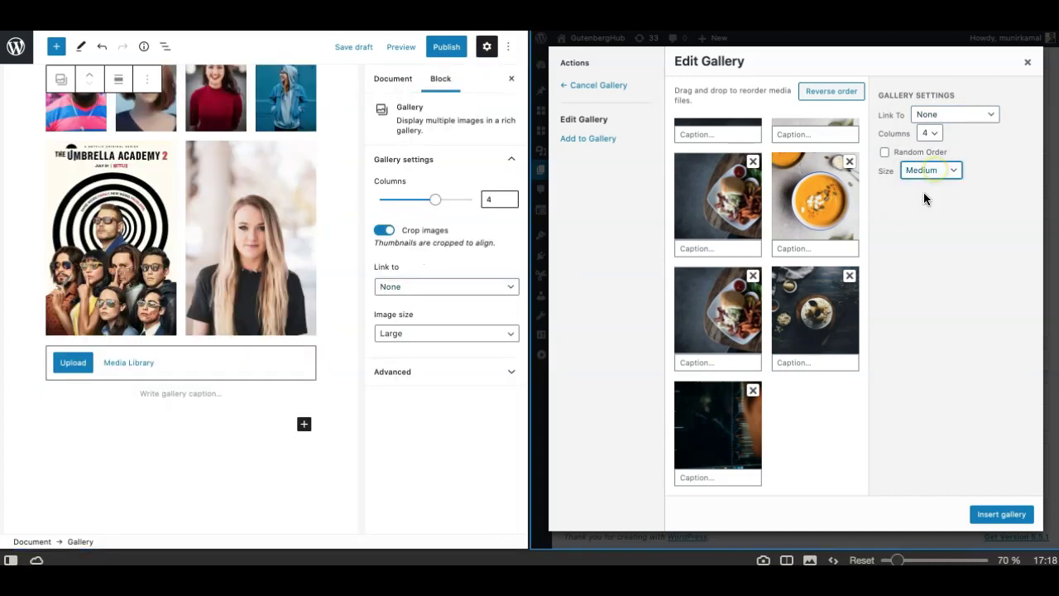
{"action": "left_click", "coordinate": [932, 172]}
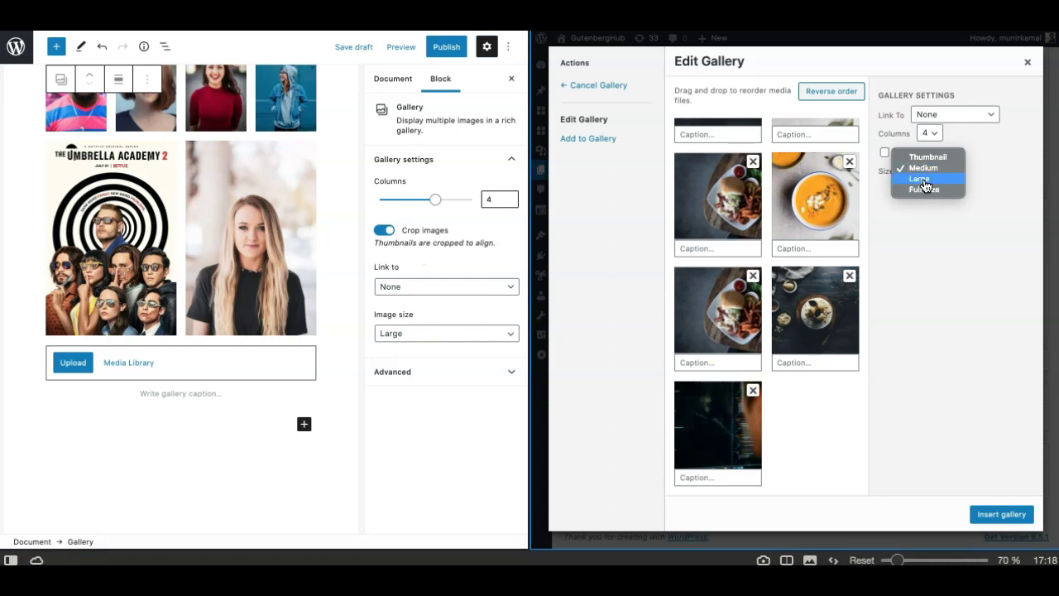
{"action": "left_click", "coordinate": [926, 178]}
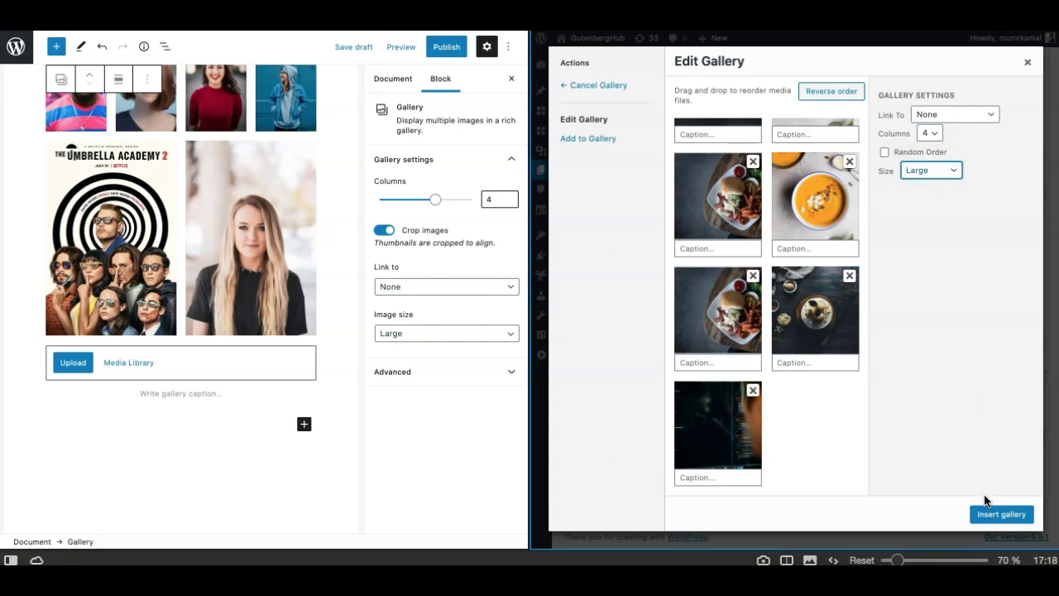
{"action": "left_click", "coordinate": [987, 514]}
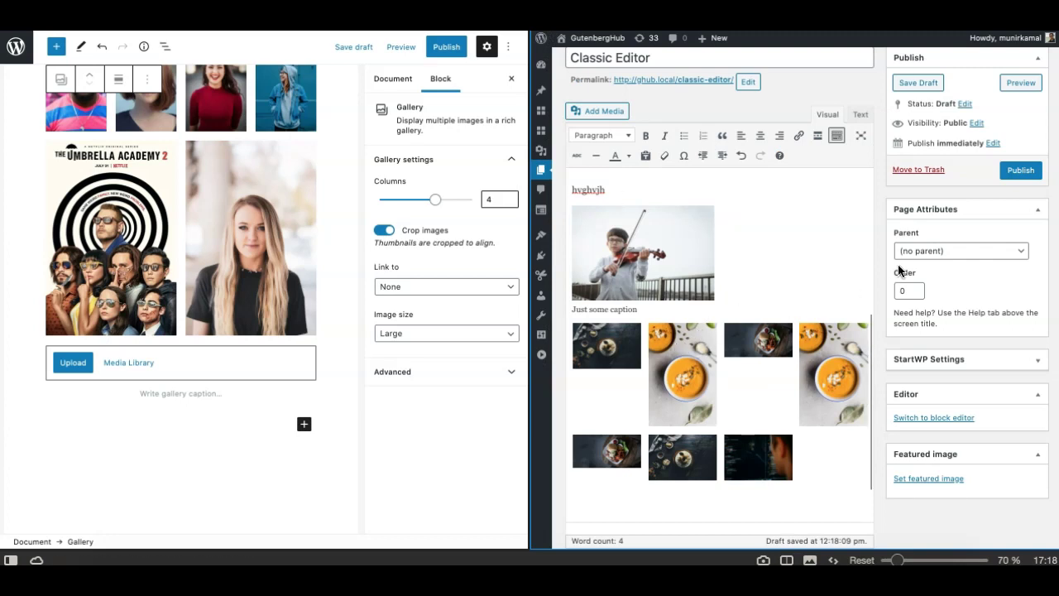
- Compare how the Classic Editor gallery and the block editor gallery respond to selecting individual images
{"action": "scroll", "coordinate": [297, 298], "scroll_direction": "up", "scroll_amount": 1}
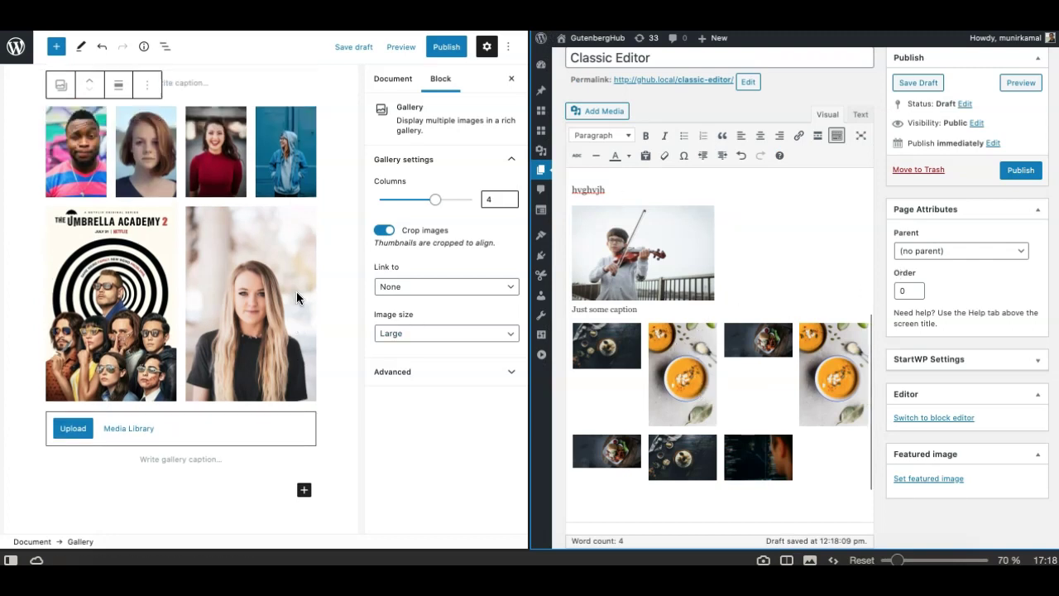
{"action": "scroll", "coordinate": [297, 292], "scroll_direction": "up", "scroll_amount": 1}
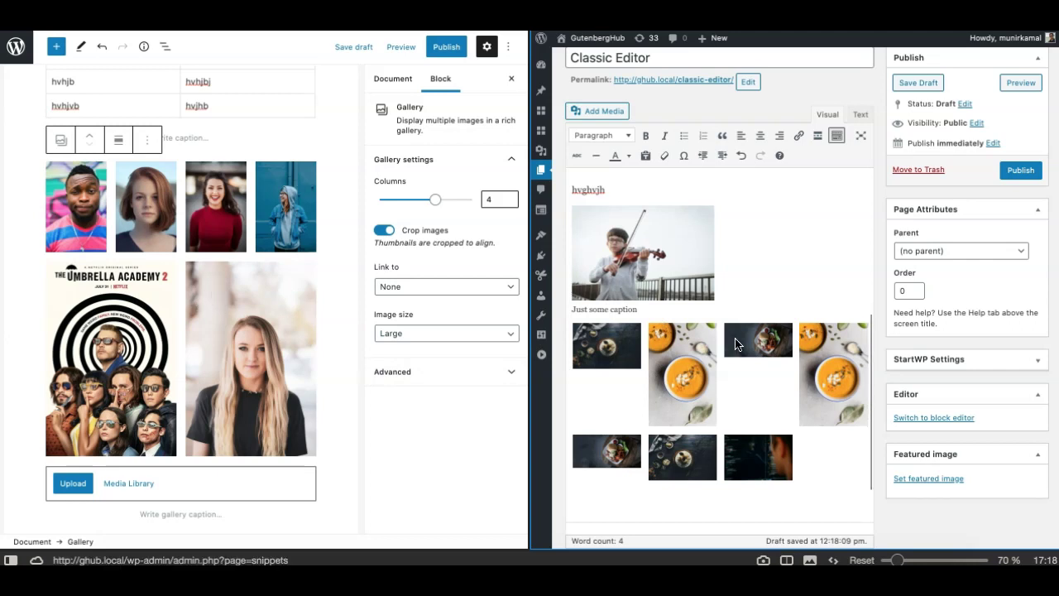
{"action": "left_click", "coordinate": [693, 363]}
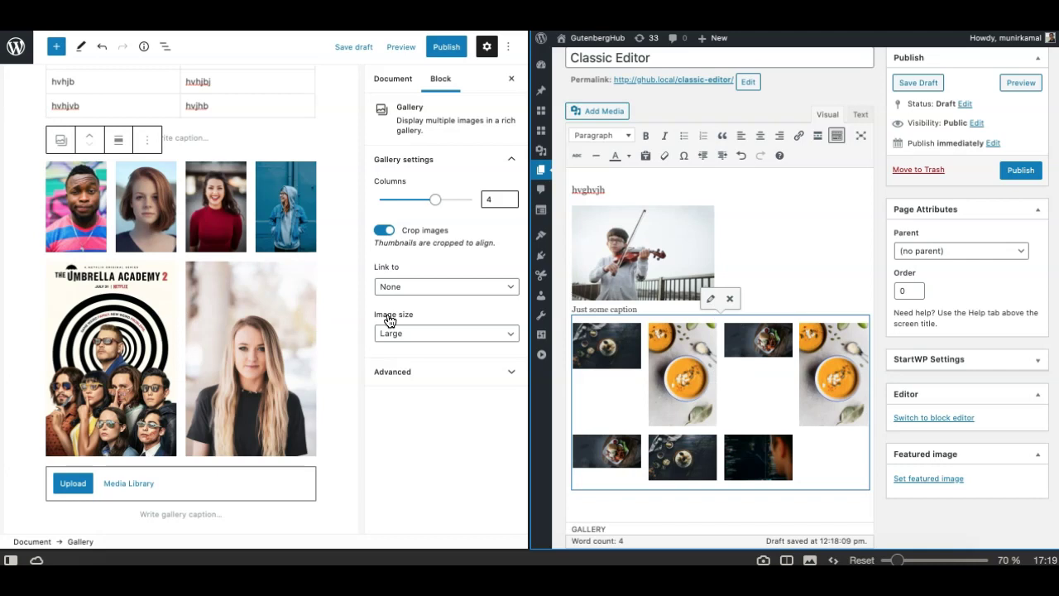
{"action": "left_click", "coordinate": [206, 282]}
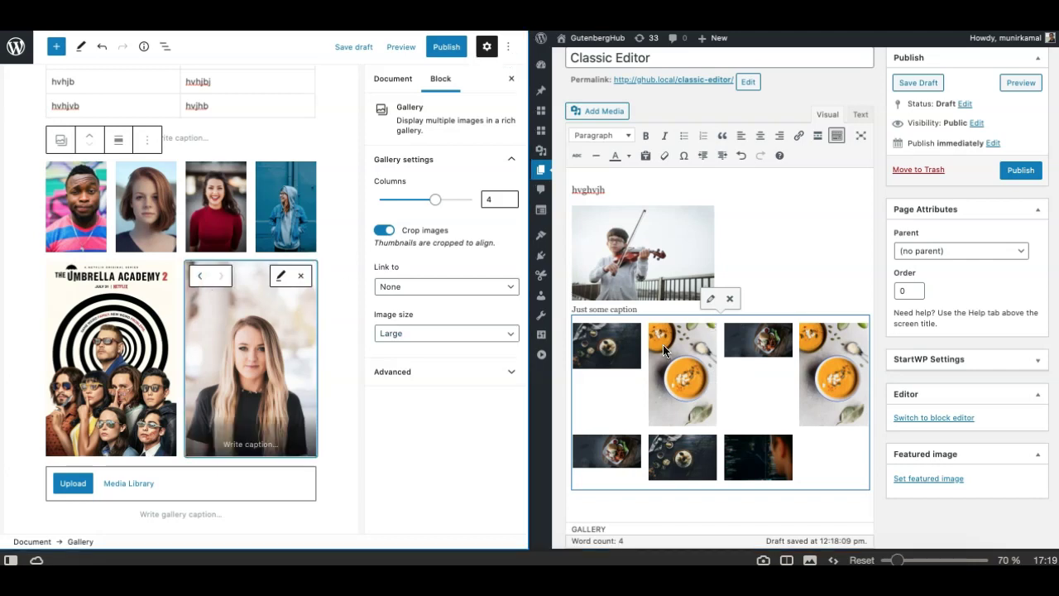
{"action": "left_click", "coordinate": [127, 210]}
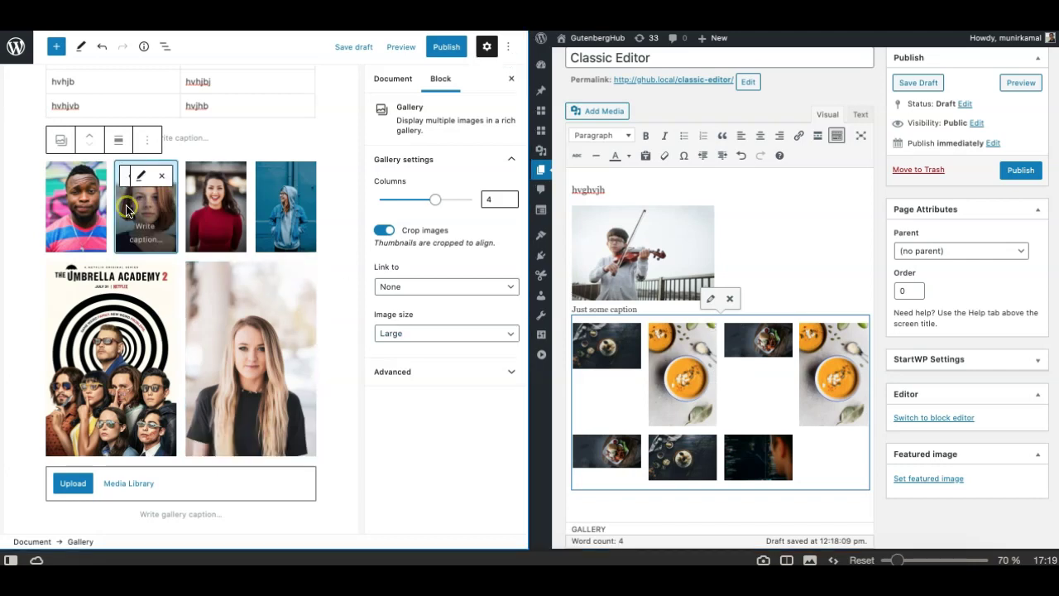
- Close the block settings and move the first portrait, the man in the striped shirt, to third place in the block editor gallery
{"action": "left_click", "coordinate": [82, 214]}
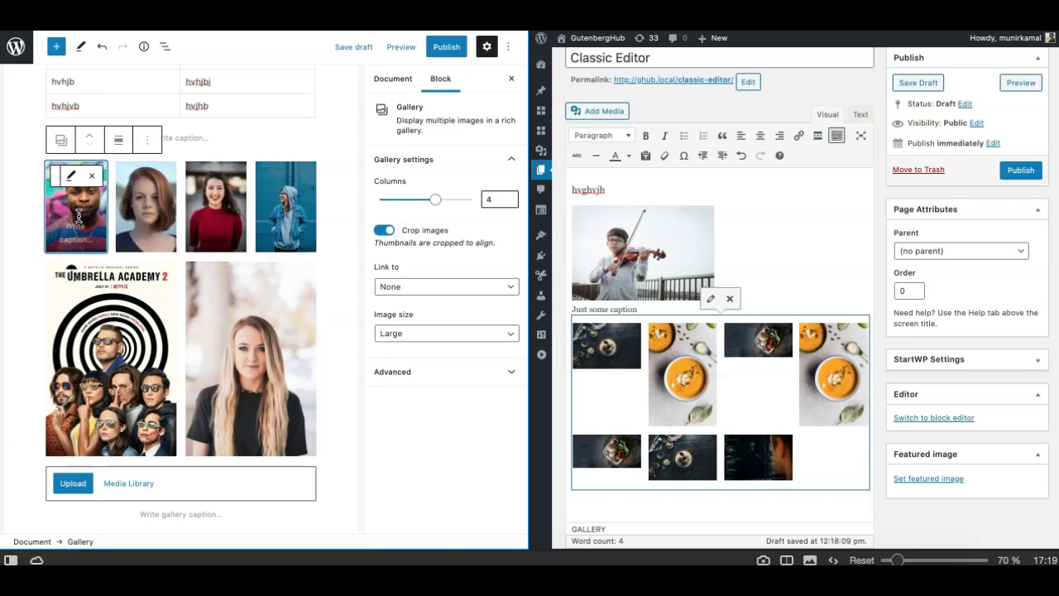
{"action": "left_click", "coordinate": [487, 49]}
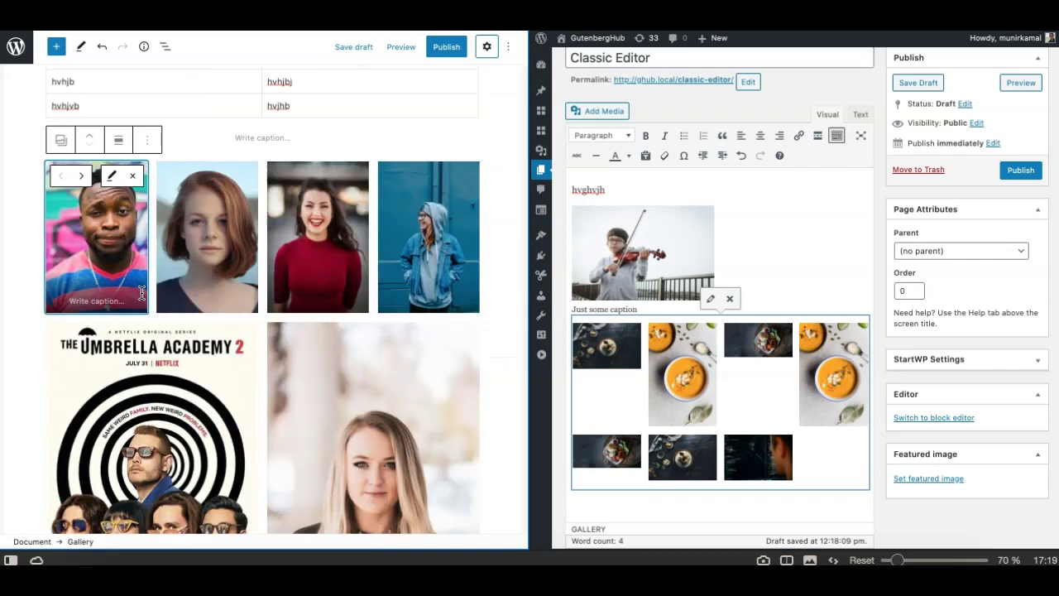
{"action": "left_click", "coordinate": [82, 176]}
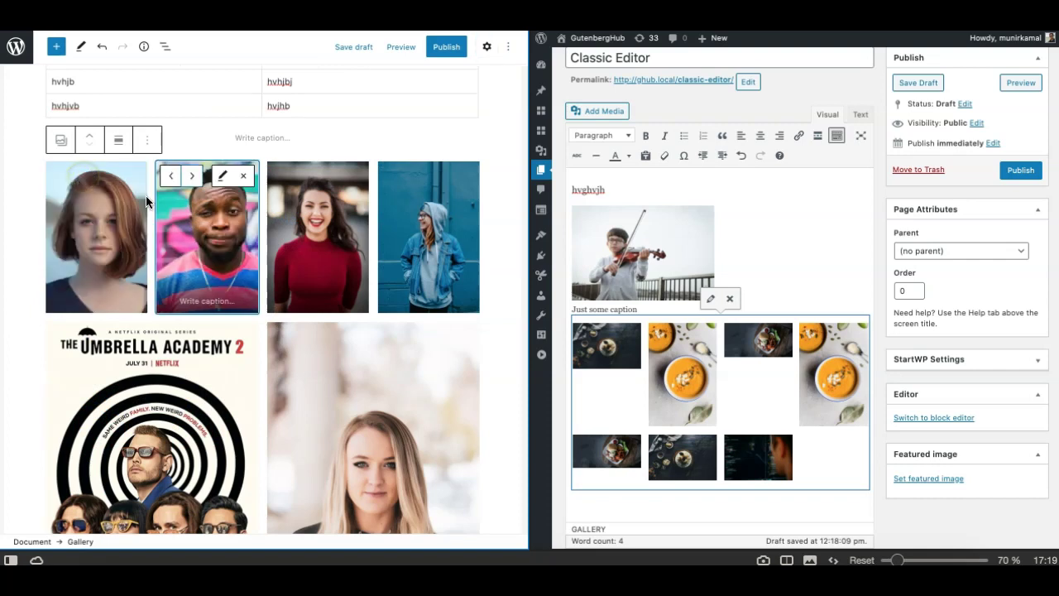
{"action": "left_click", "coordinate": [170, 178]}
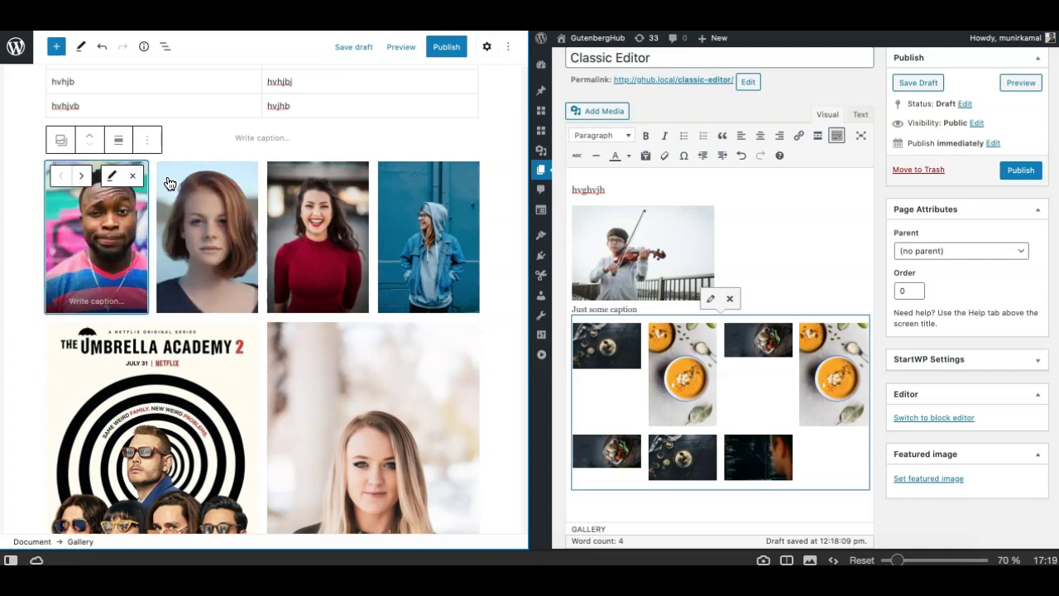
{"action": "left_click", "coordinate": [83, 176]}
{"action": "left_click", "coordinate": [192, 177]}
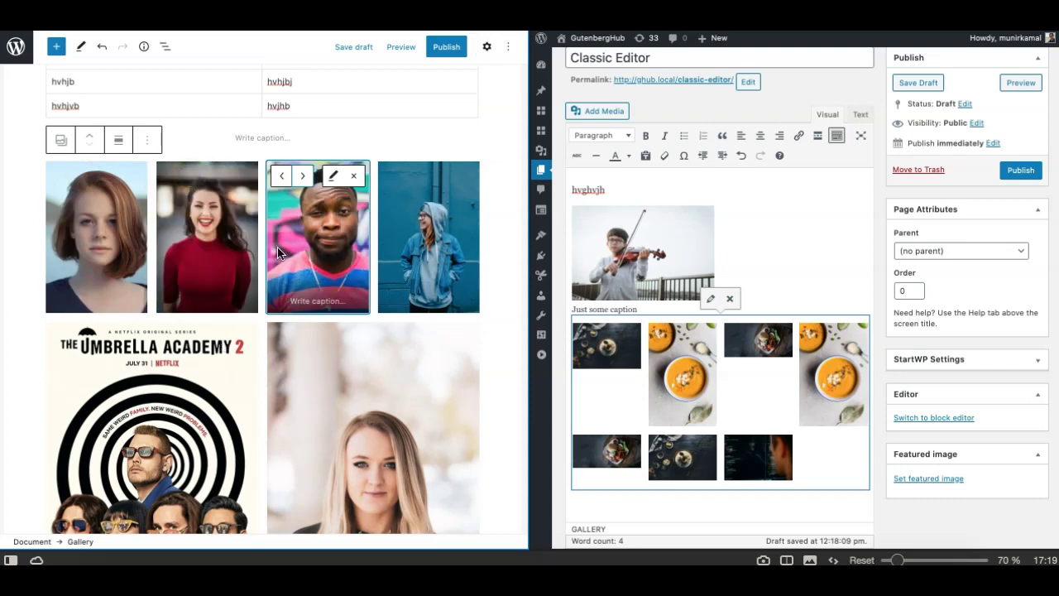
- Caption the third portrait in the block editor gallery with a first name
{"action": "scroll", "coordinate": [319, 356], "scroll_direction": "down", "scroll_amount": 1}
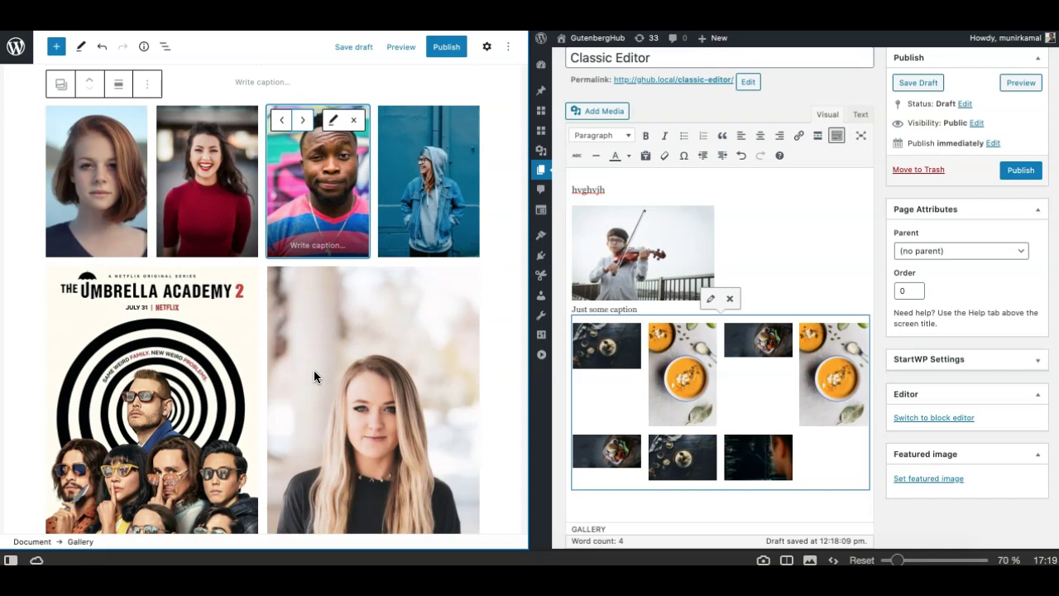
{"action": "scroll", "coordinate": [315, 374], "scroll_direction": "down", "scroll_amount": 1}
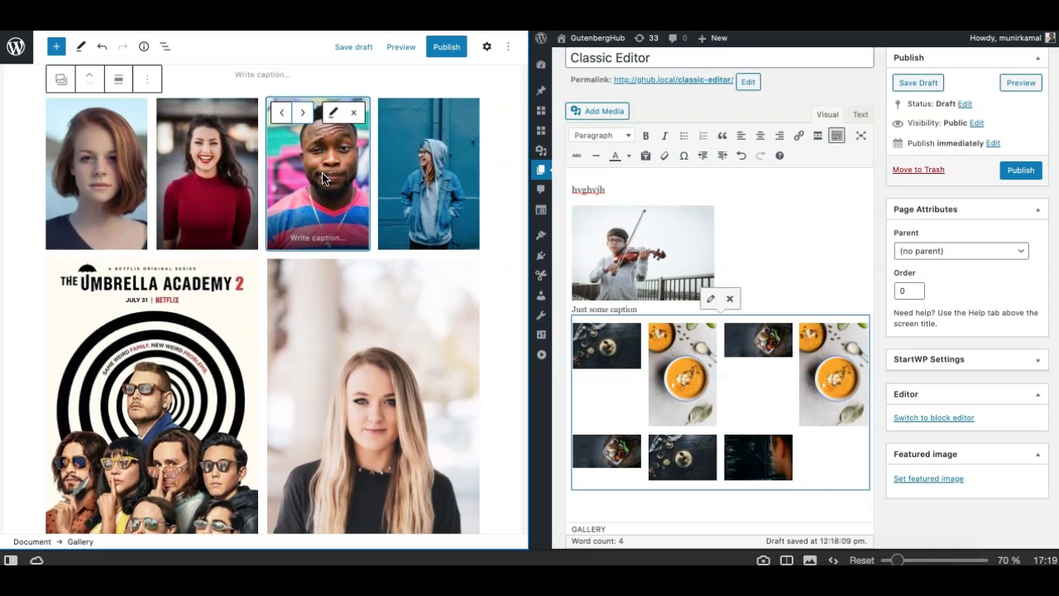
{"action": "left_click", "coordinate": [306, 241]}
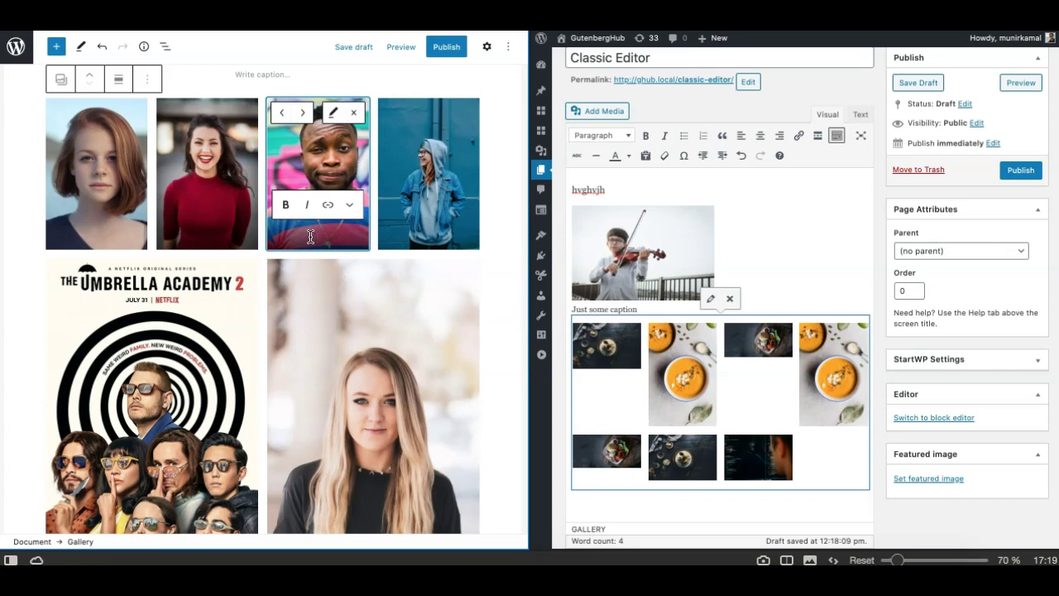
{"action": "type", "text": "M"}
- Make the third portrait's caption bold and italic, and view the additional text formatting options
{"action": "left_click", "coordinate": [314, 238]}
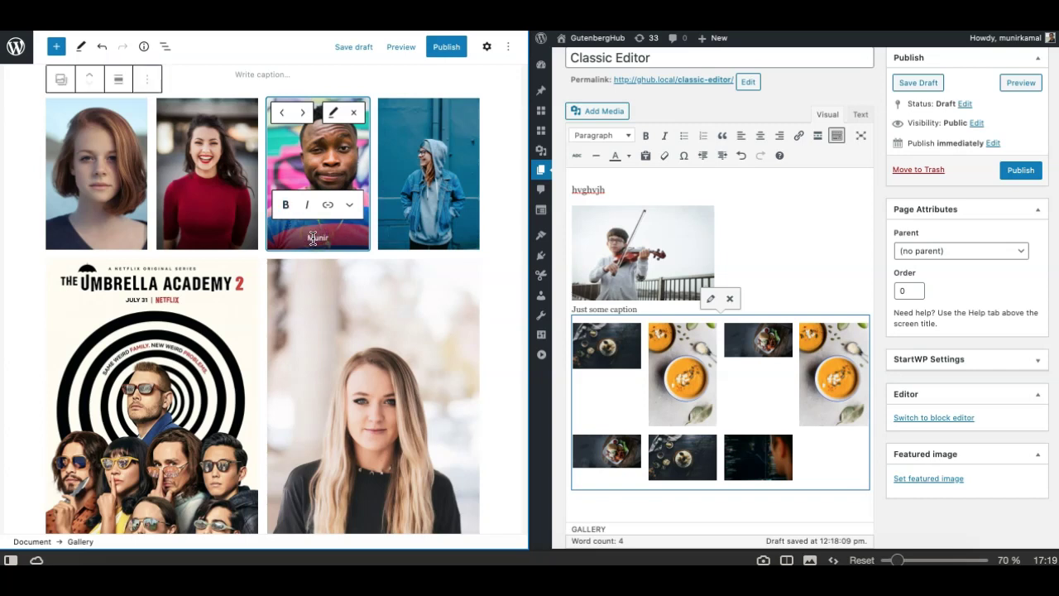
{"action": "left_click", "coordinate": [286, 206]}
{"action": "left_click", "coordinate": [307, 204]}
{"action": "left_click", "coordinate": [350, 206]}
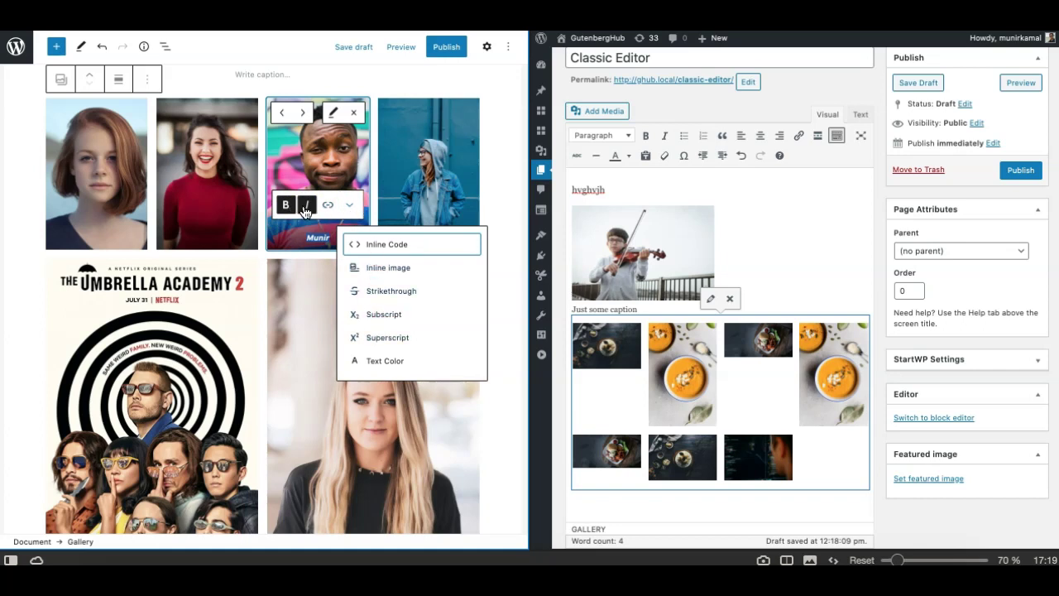
{"action": "left_click", "coordinate": [284, 242]}
{"action": "left_click", "coordinate": [195, 225]}
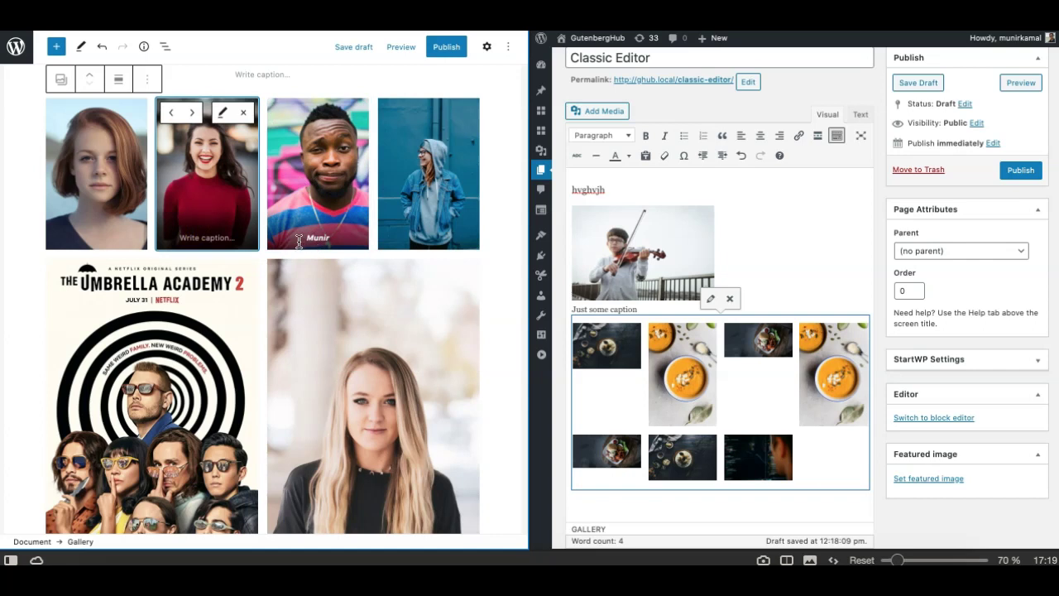
- Edit the Classic Editor gallery: caption its first image "here it is", move that image to fifth place, and update the gallery
{"action": "left_click", "coordinate": [692, 373]}
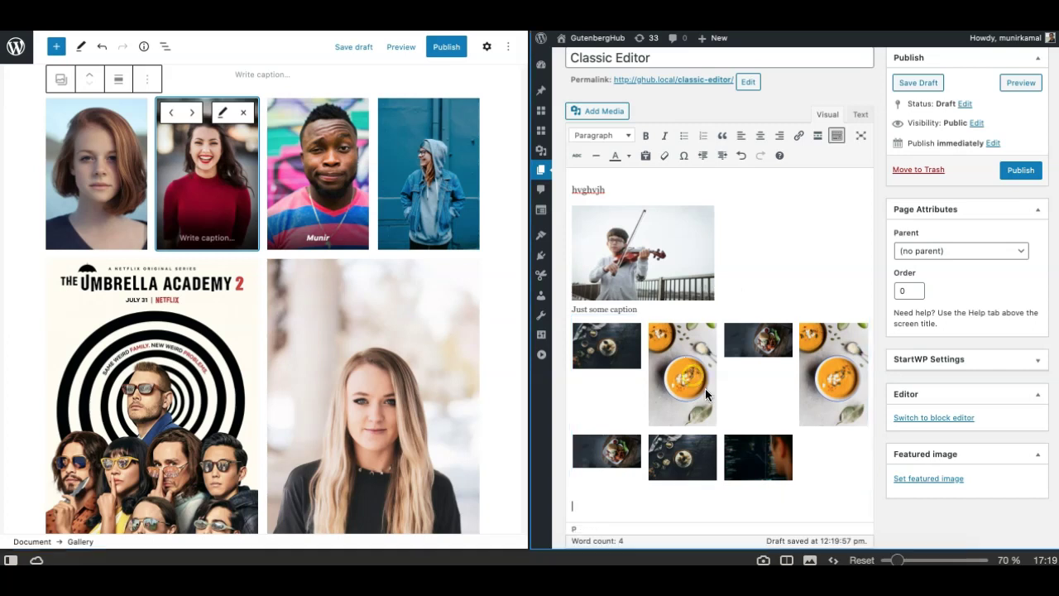
{"action": "left_click", "coordinate": [662, 380]}
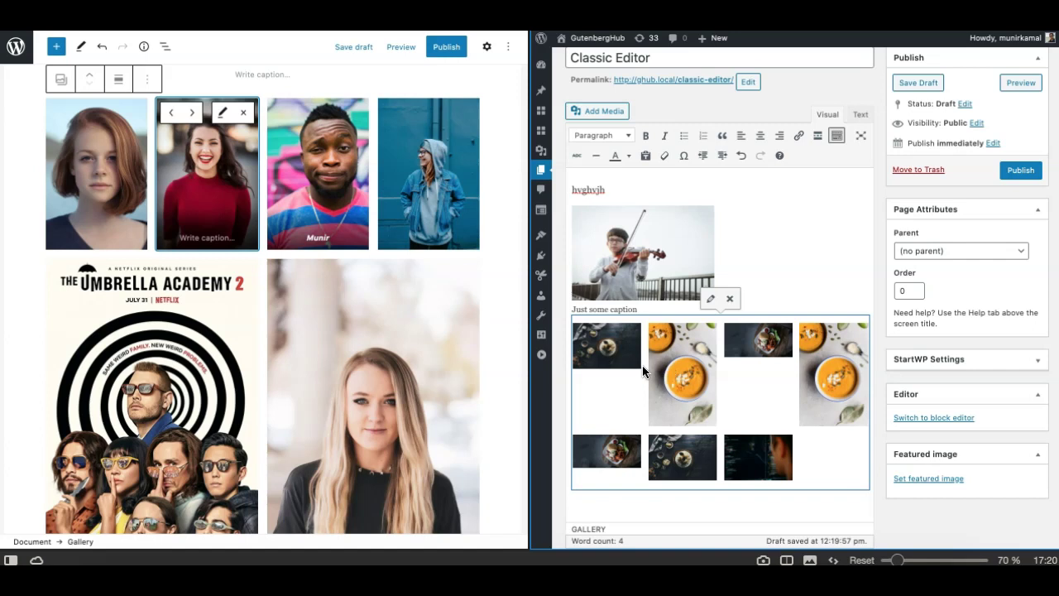
{"action": "left_click", "coordinate": [711, 300]}
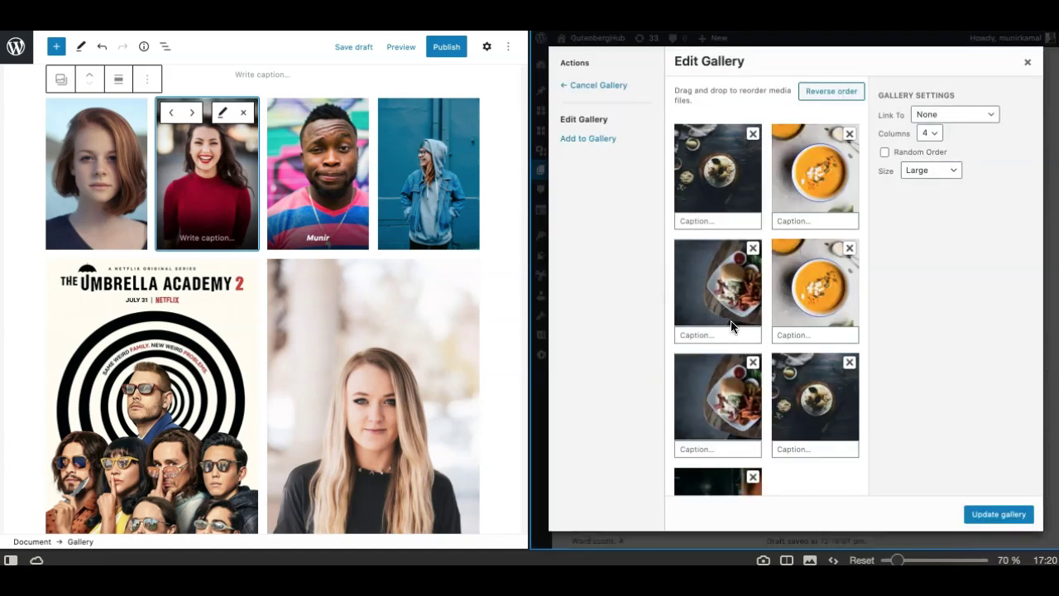
{"action": "left_click", "coordinate": [700, 220]}
{"action": "type", "text": "here it"}
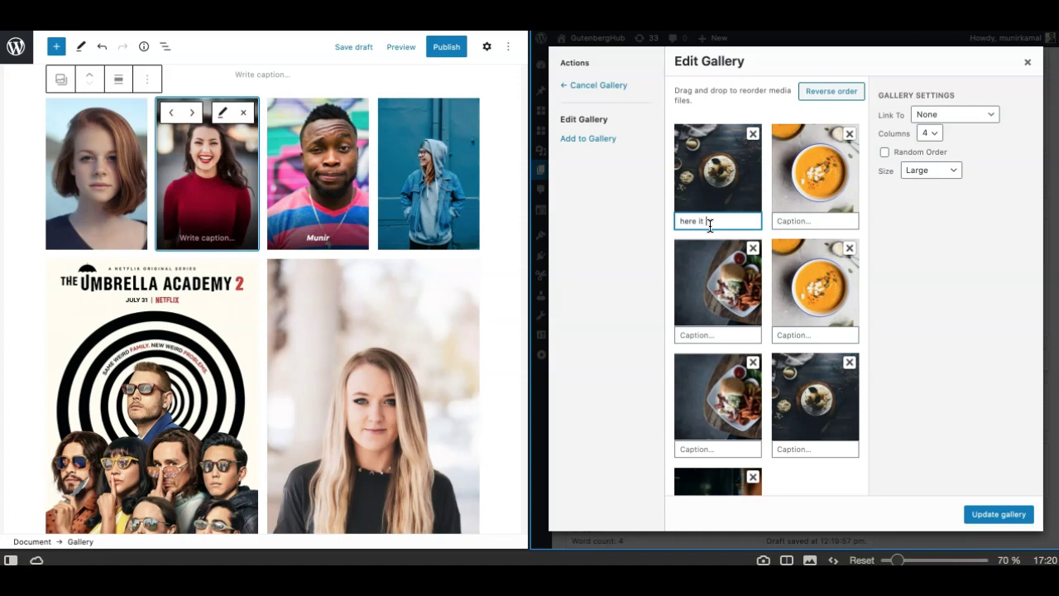
{"action": "left_click_drag", "start_coordinate": [720, 186], "coordinate": [703, 401]}
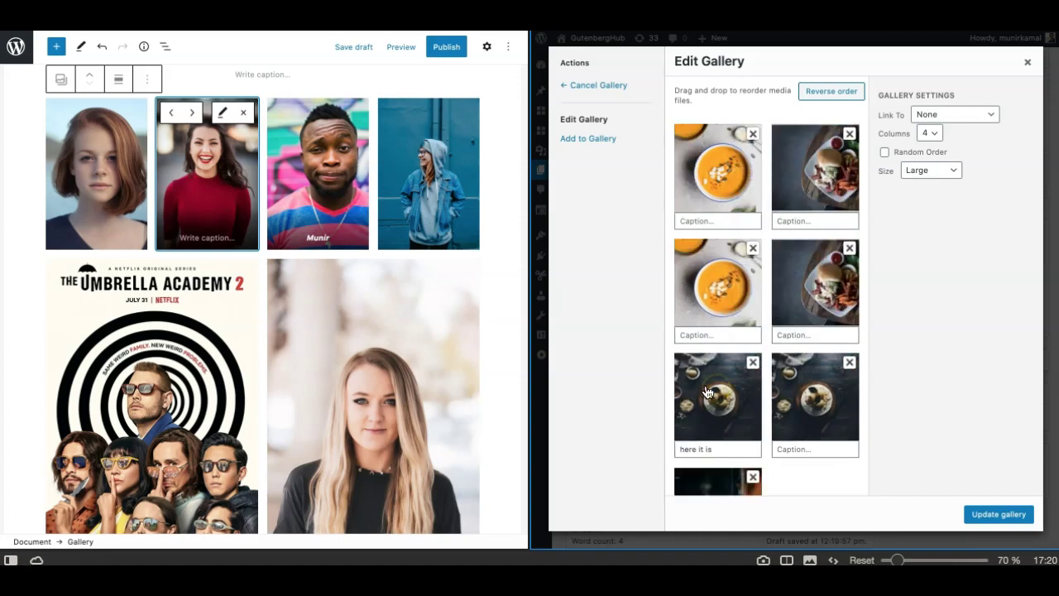
{"action": "left_click", "coordinate": [970, 513]}
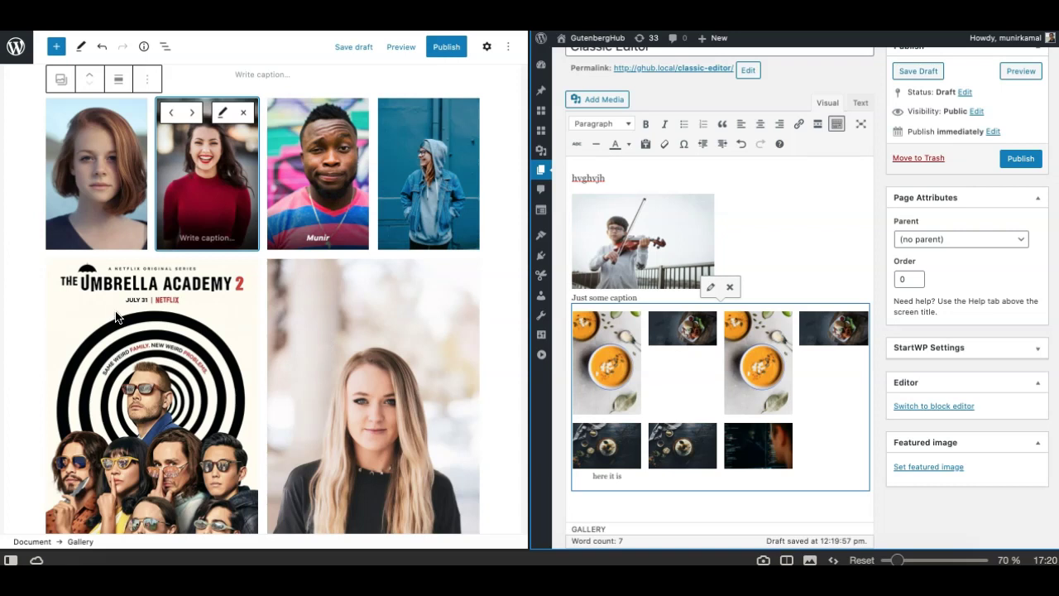
- Insert a Columns block with the 50 / 50 layout below the gallery in the block editor
{"action": "scroll", "coordinate": [116, 317], "scroll_direction": "up", "scroll_amount": 3}
{"action": "scroll", "coordinate": [223, 239], "scroll_direction": "down", "scroll_amount": 2}
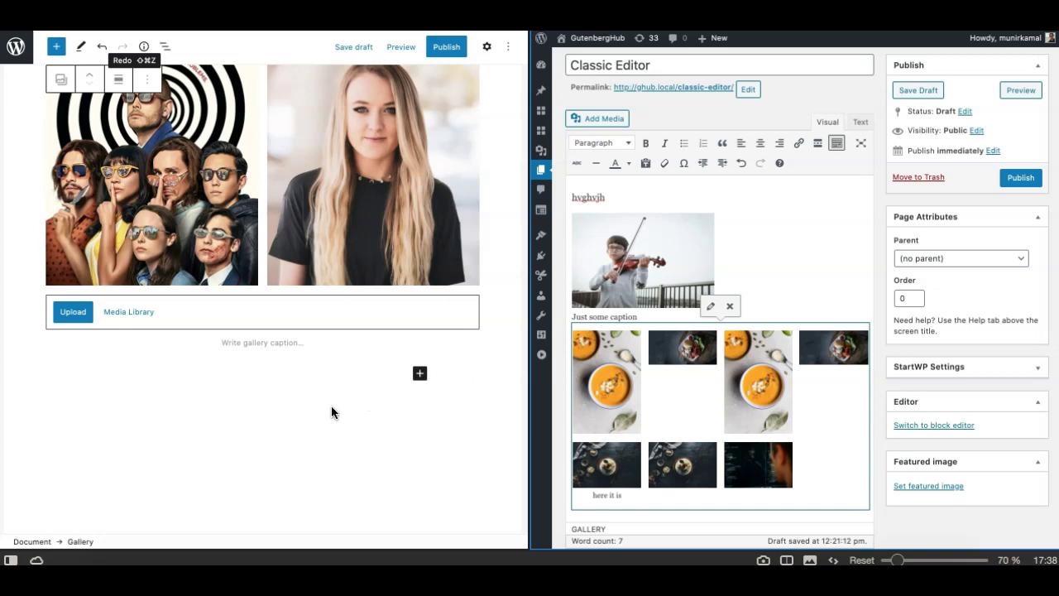
{"action": "left_click", "coordinate": [181, 365]}
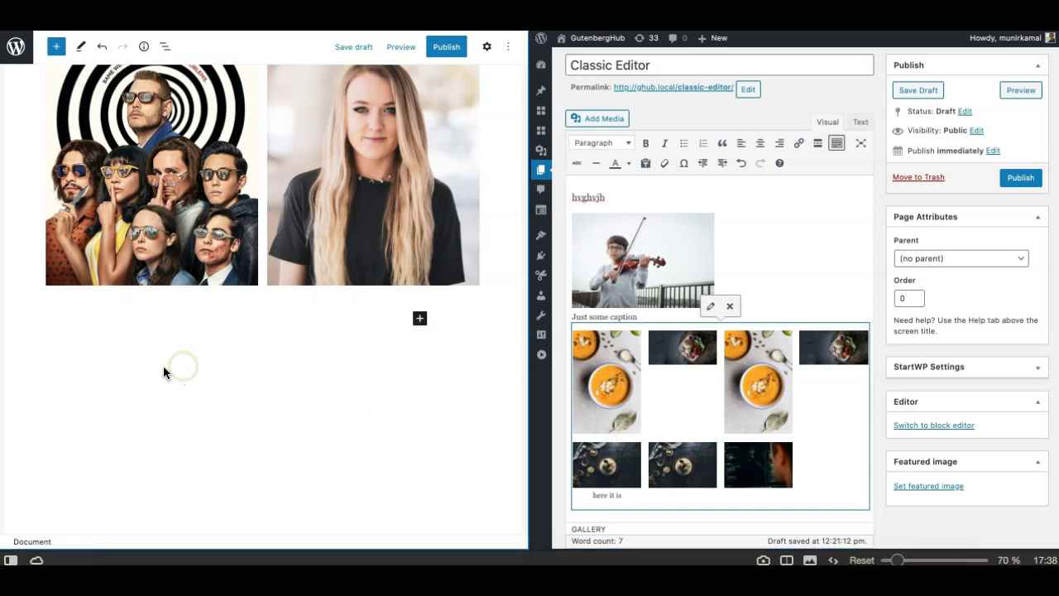
{"action": "left_click", "coordinate": [196, 317]}
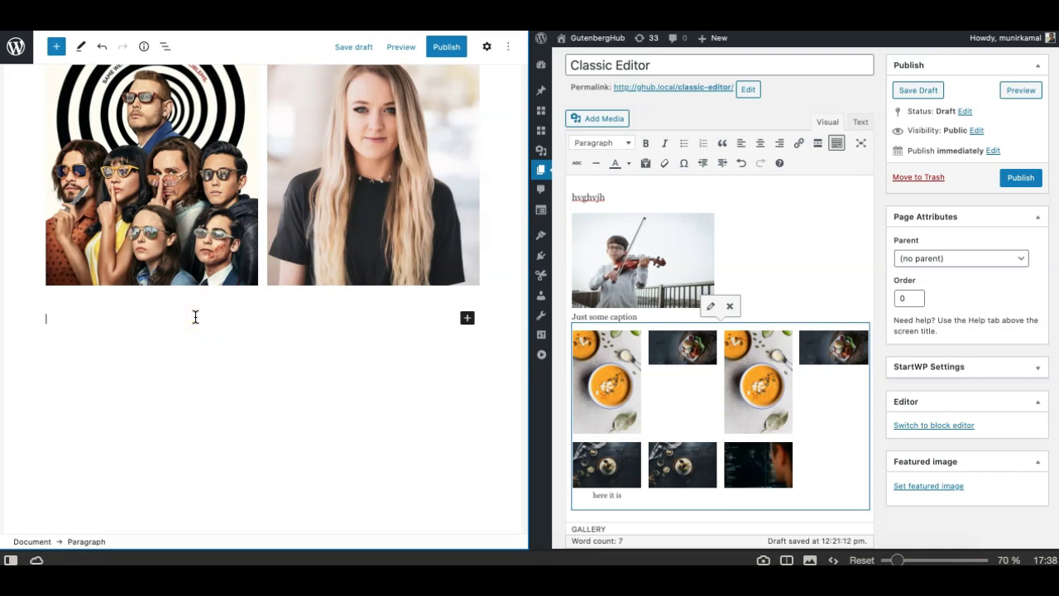
{"action": "type", "text": "/col"}
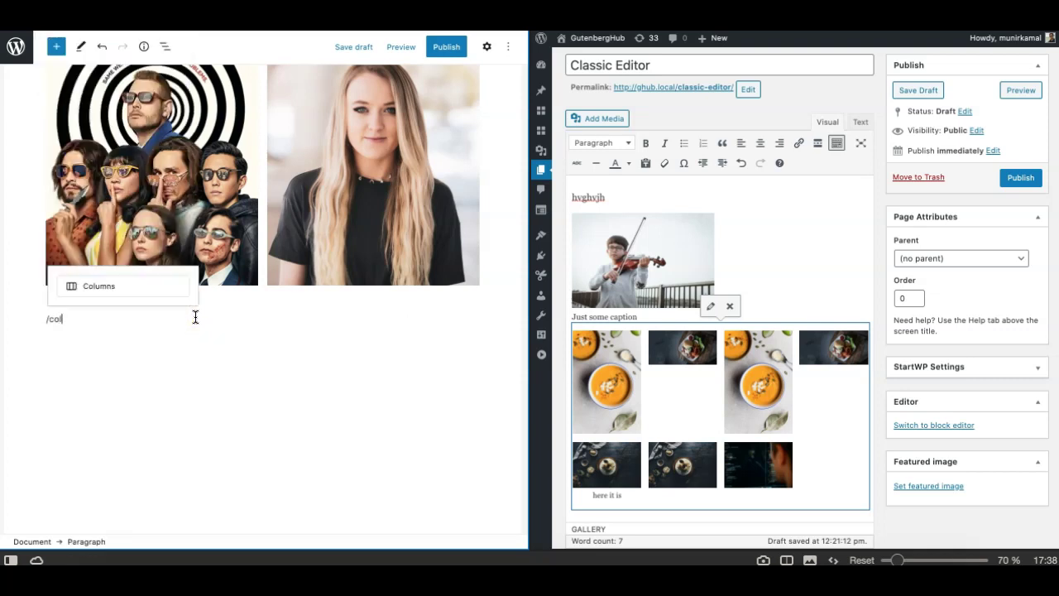
{"action": "left_click", "coordinate": [148, 290]}
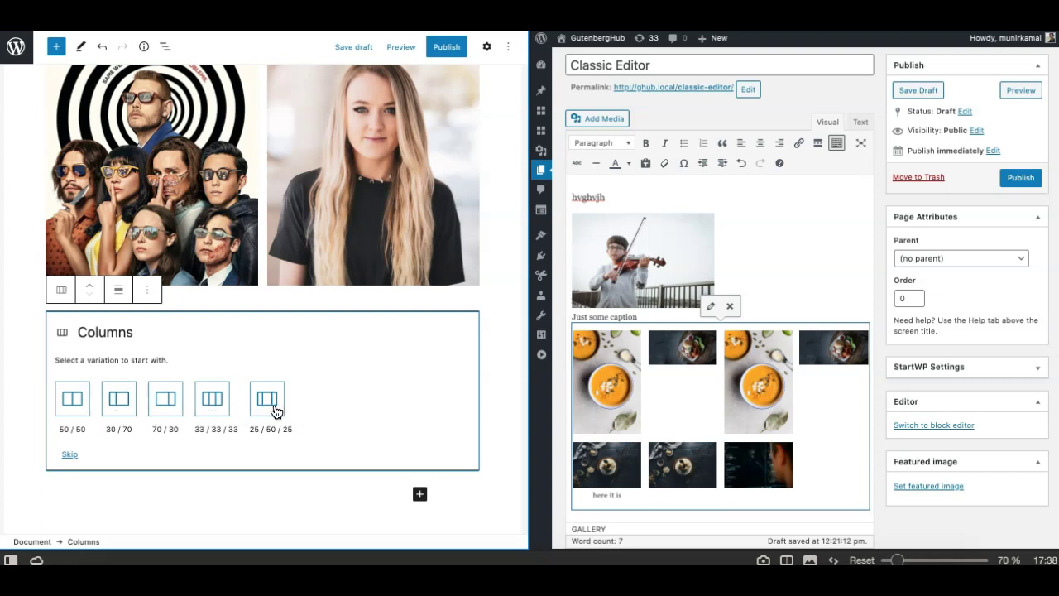
{"action": "left_click", "coordinate": [73, 413]}
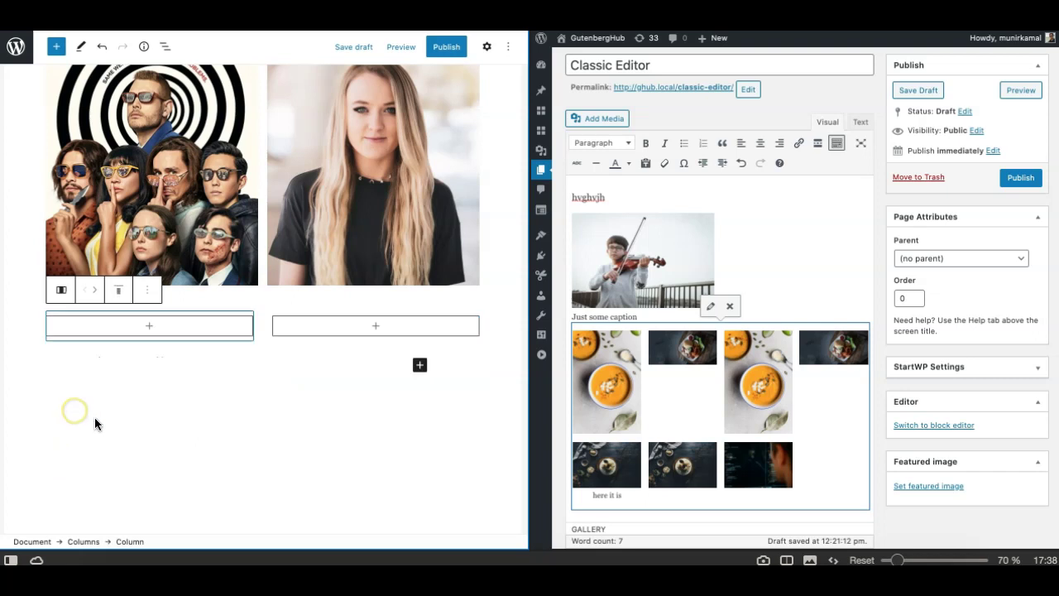
- Add an Image block to the first column with the media library portrait of the woman in the red top
{"action": "left_click", "coordinate": [149, 328]}
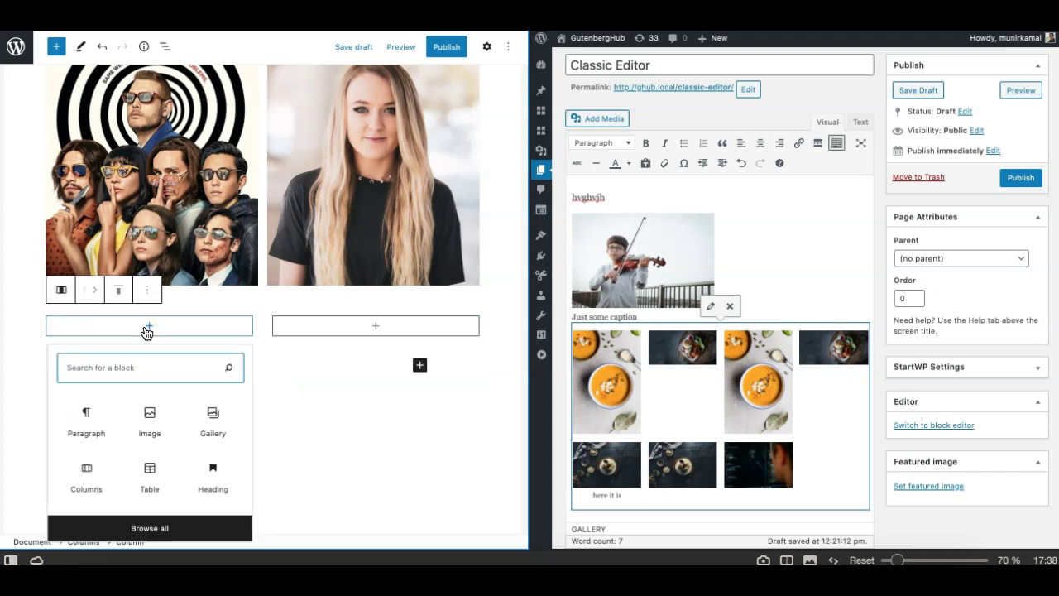
{"action": "left_click", "coordinate": [170, 428]}
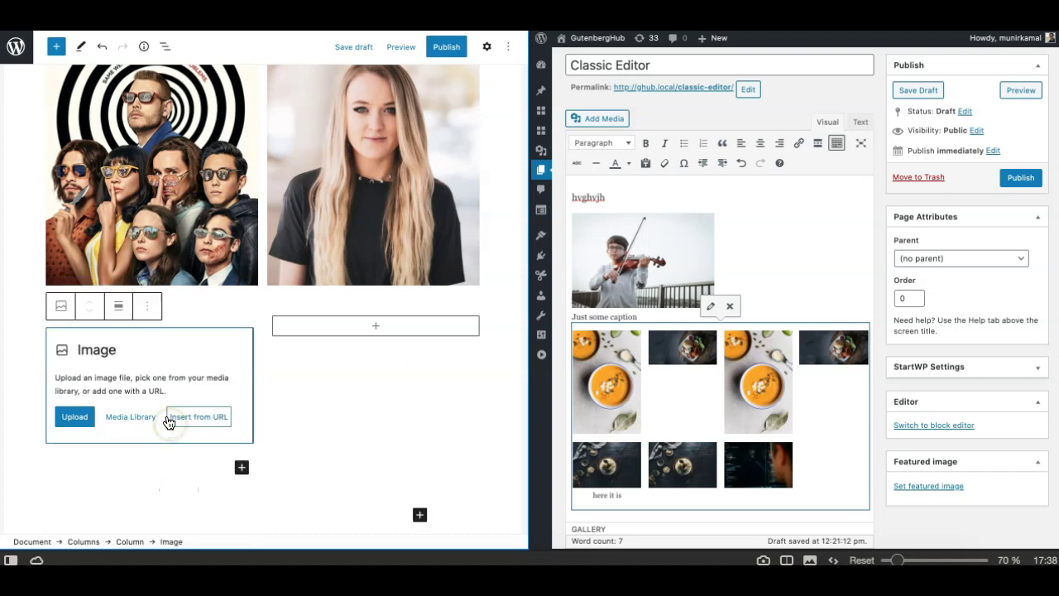
{"action": "left_click", "coordinate": [125, 422]}
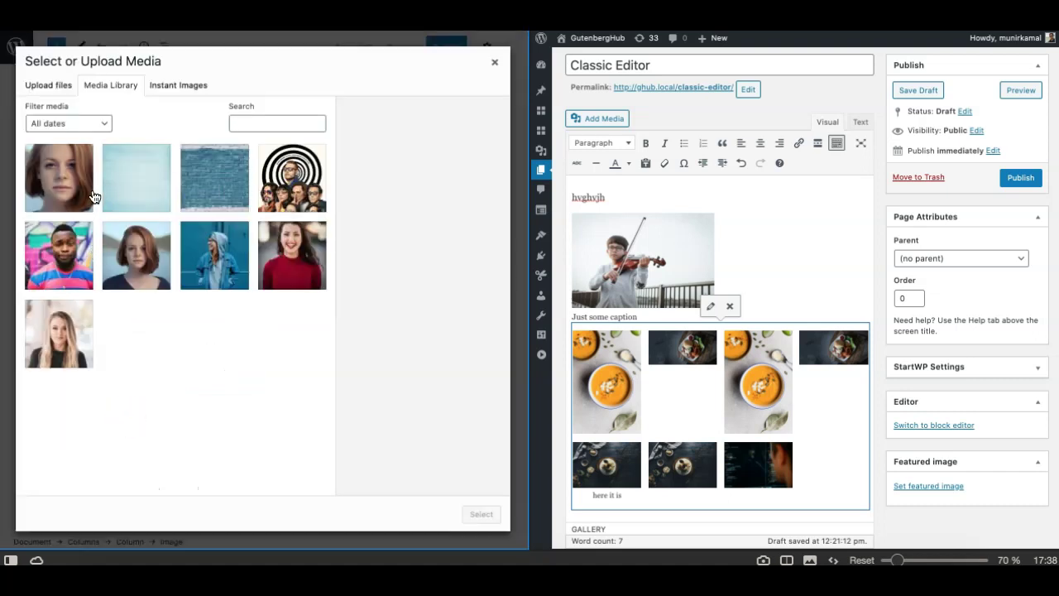
{"action": "left_click", "coordinate": [296, 255]}
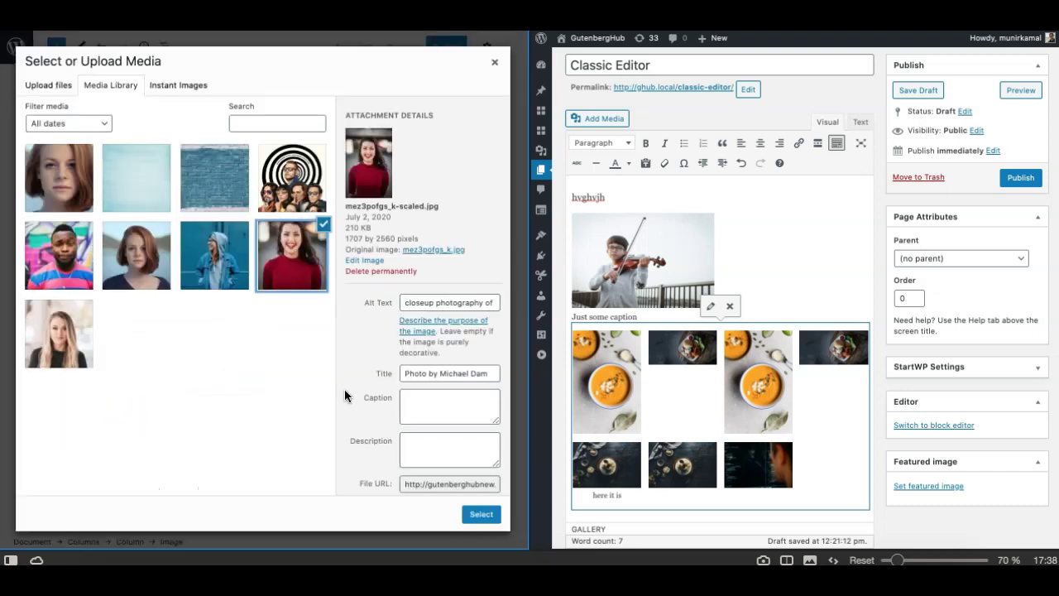
{"action": "left_click", "coordinate": [481, 514]}
- Add a Heading block reading "Name here" to the second column
{"action": "left_click", "coordinate": [364, 162]}
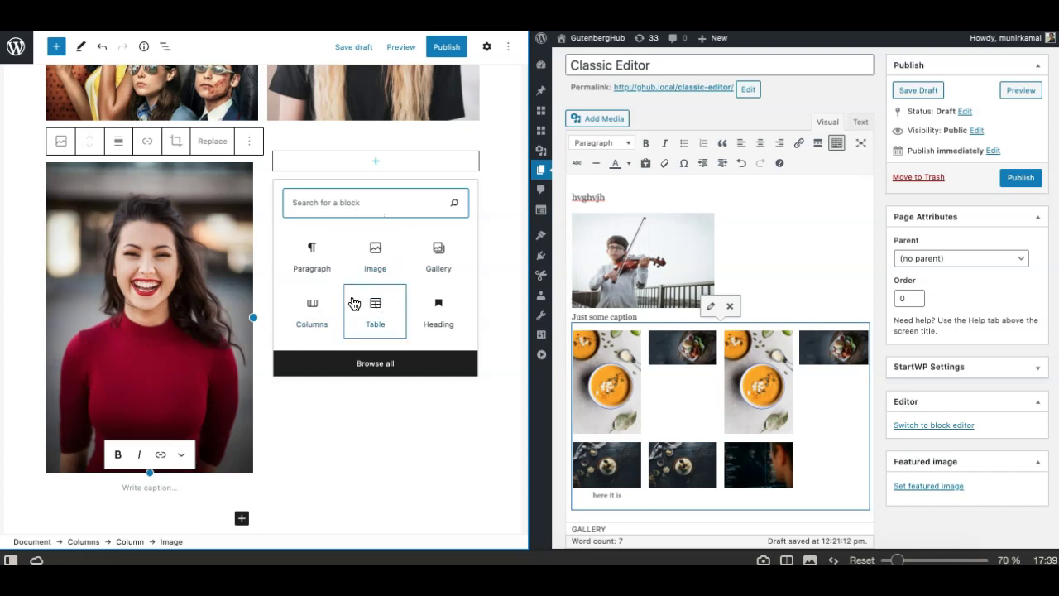
{"action": "left_click", "coordinate": [419, 307]}
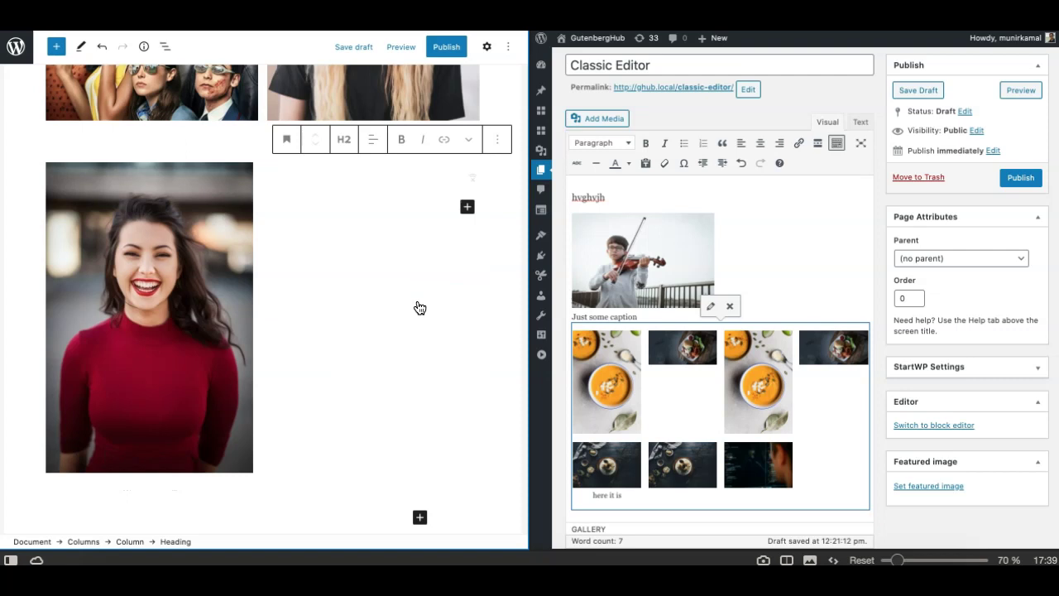
{"action": "scroll", "coordinate": [418, 308], "scroll_direction": "up", "scroll_amount": 4}
{"action": "type", "text": "Na"}
{"action": "scroll", "coordinate": [417, 304], "scroll_direction": "down", "scroll_amount": 5}
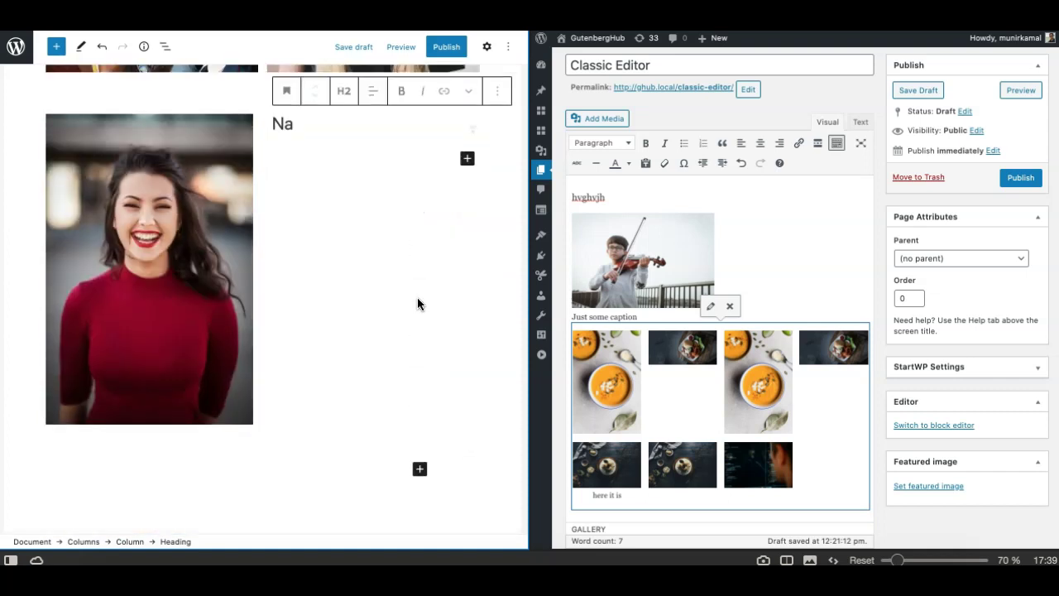
{"action": "scroll", "coordinate": [418, 304], "scroll_direction": "up", "scroll_amount": 1}
{"action": "type", "text": "mr"}
{"action": "key", "text": "BackSpace"}
{"action": "type", "text": "e here"}
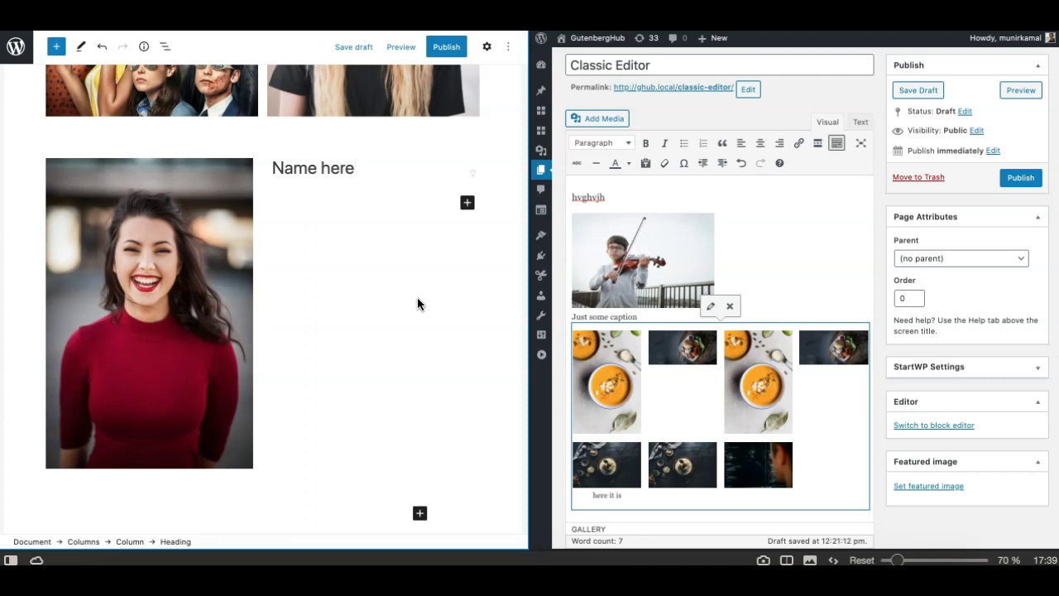
- Add the paragraph "cghvhvjh kbjh bjhb jbjbjbjbkb" and a button labelled "Contact" below the heading in the second column
{"action": "key", "text": "Return"}
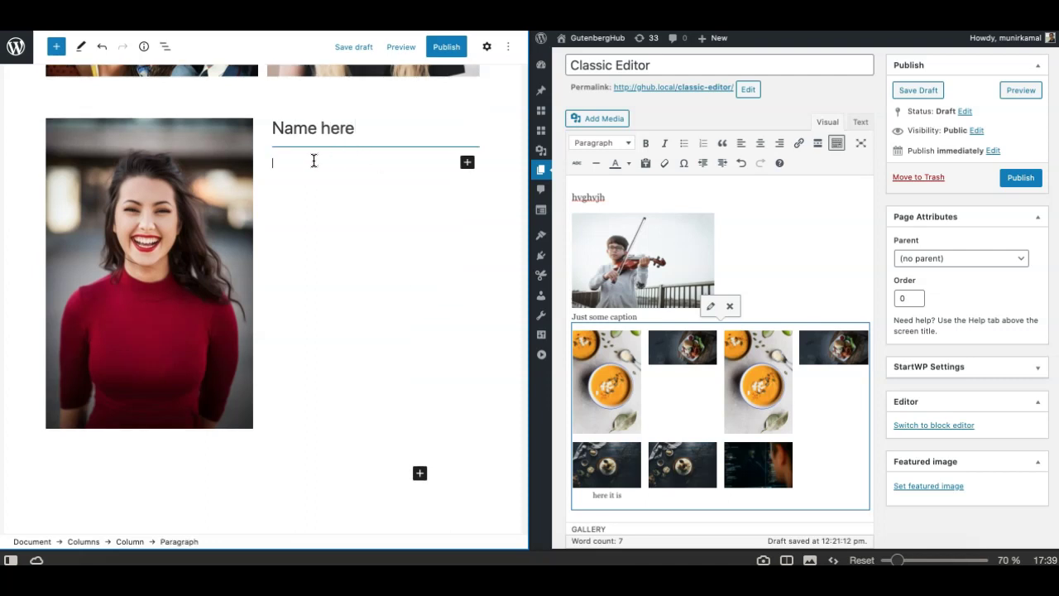
{"action": "type", "text": "cghvhvjh bjh bjhb jbjbjbjbkb"}
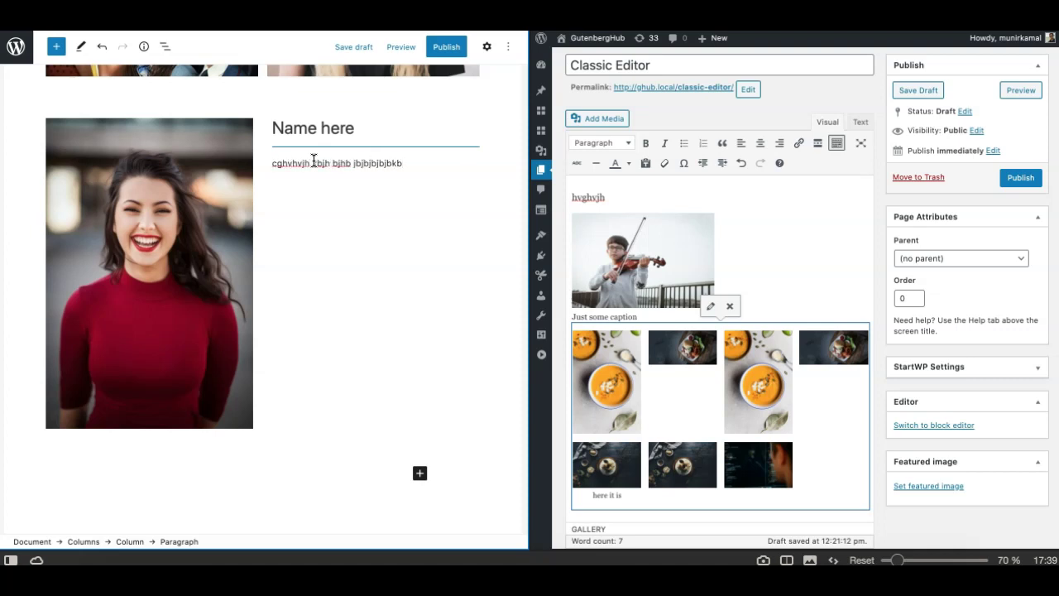
{"action": "key", "text": "Return"}
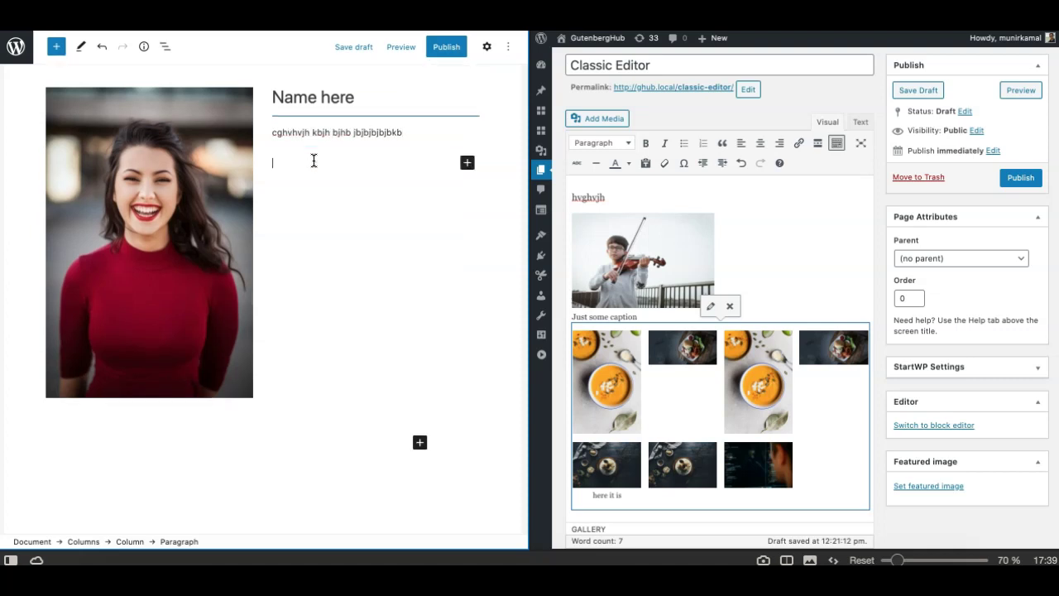
{"action": "type", "text": "/"}
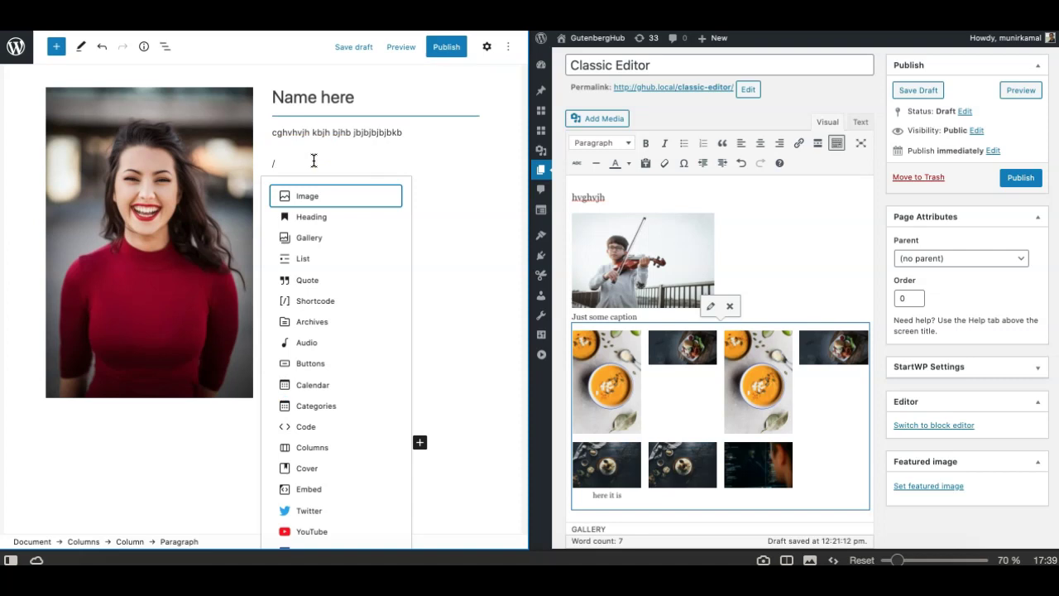
{"action": "type", "text": "b"}
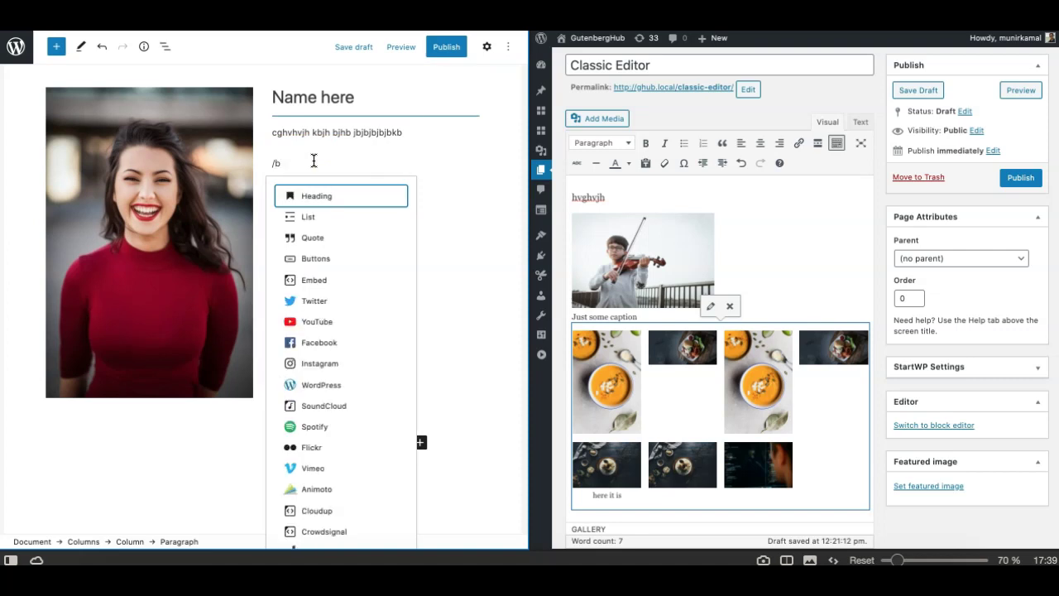
{"action": "type", "text": "ut"}
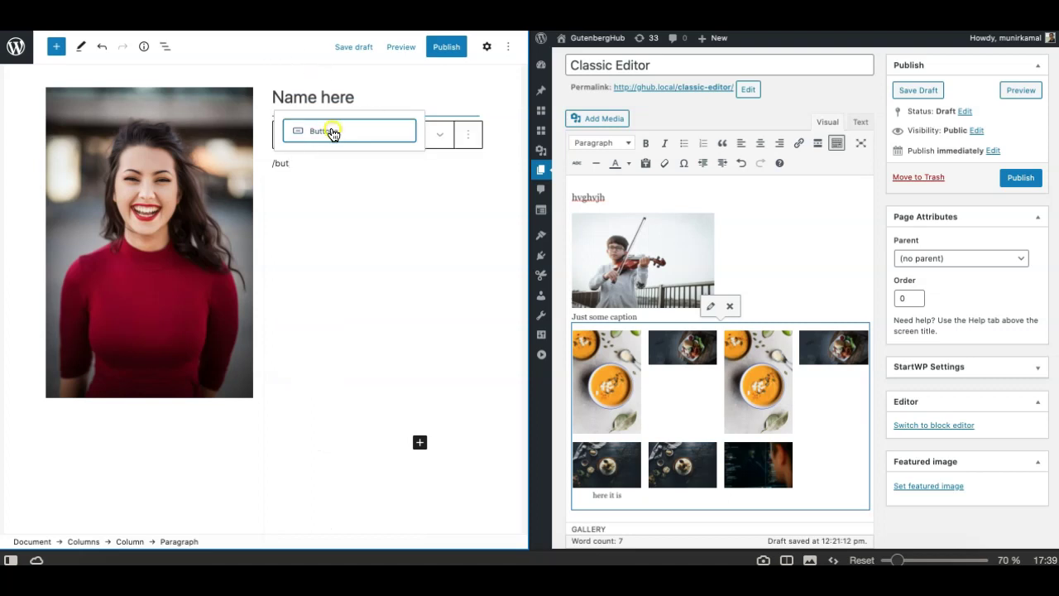
{"action": "left_click", "coordinate": [331, 132]}
{"action": "type", "text": "Contact"}
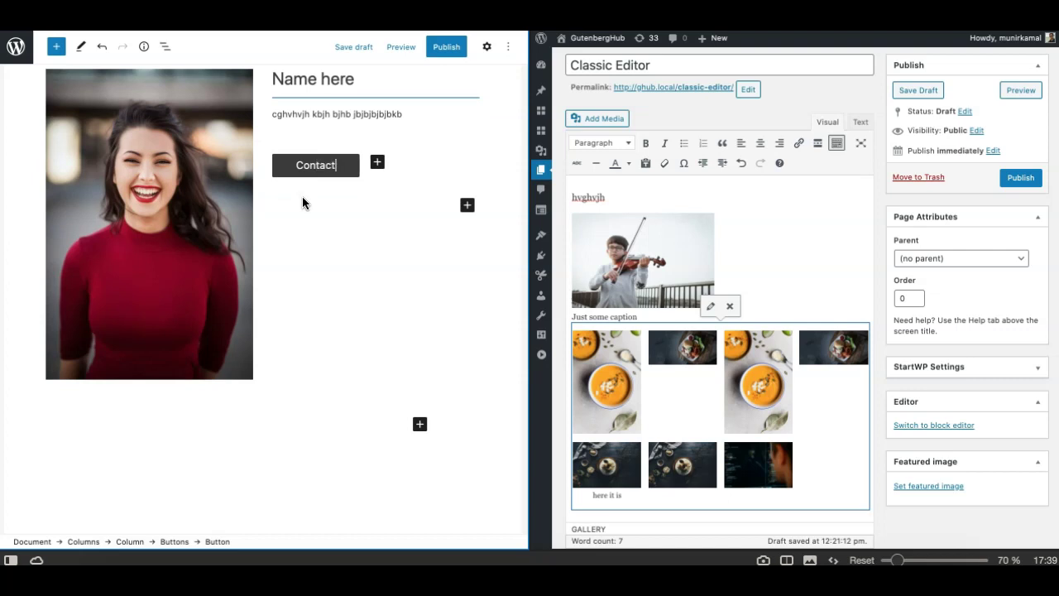
- Select the second column, image, heading, paragraph and buttons blocks in turn to examine how each can be edited
{"action": "scroll", "coordinate": [252, 167], "scroll_direction": "up", "scroll_amount": 2}
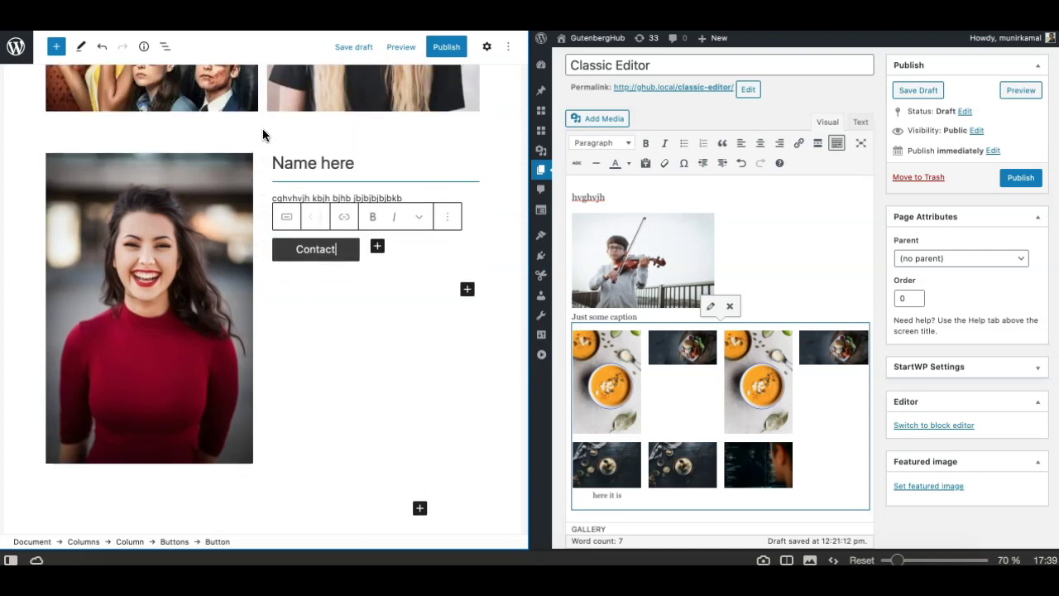
{"action": "left_click", "coordinate": [326, 313]}
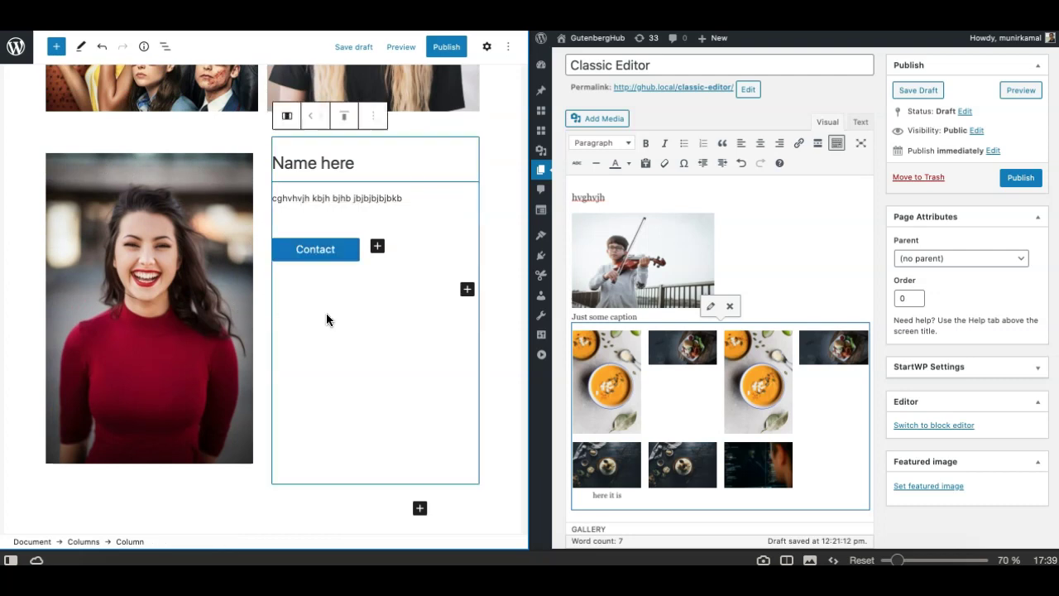
{"action": "left_click", "coordinate": [192, 272]}
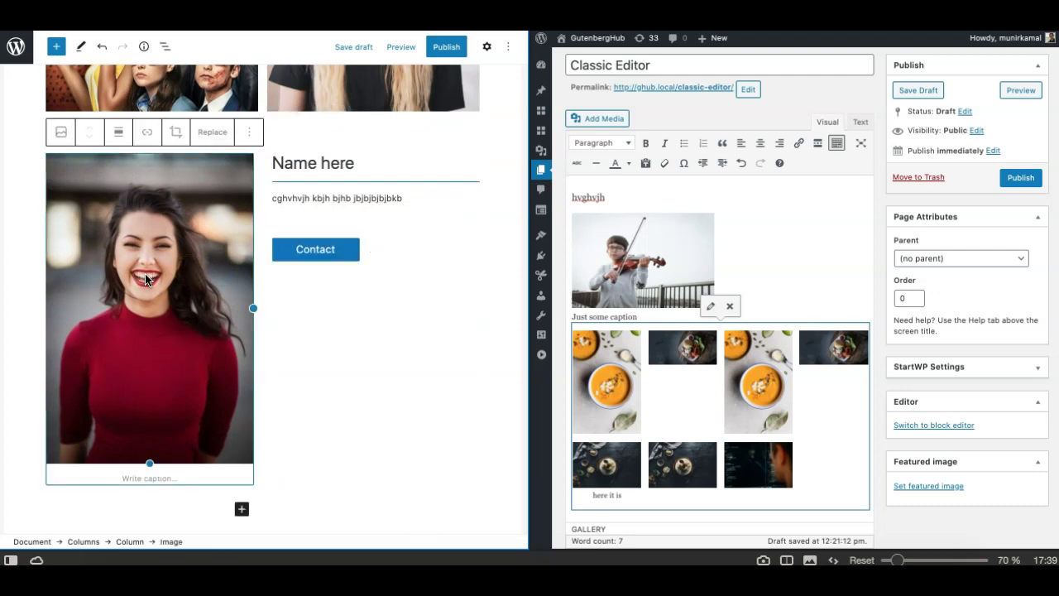
{"action": "left_click", "coordinate": [317, 170]}
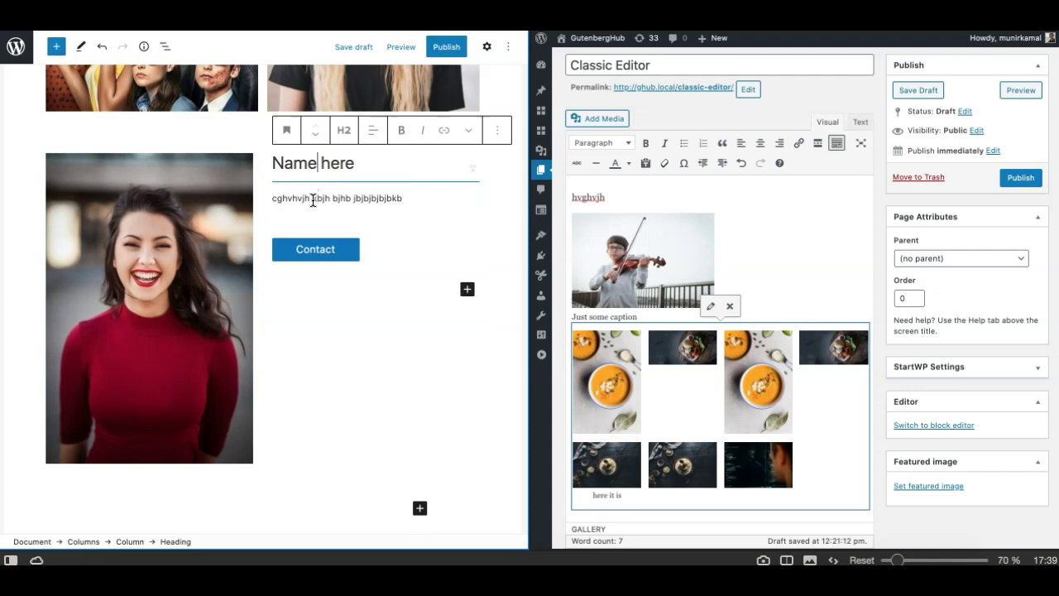
{"action": "left_click", "coordinate": [312, 198]}
{"action": "left_click", "coordinate": [377, 238]}
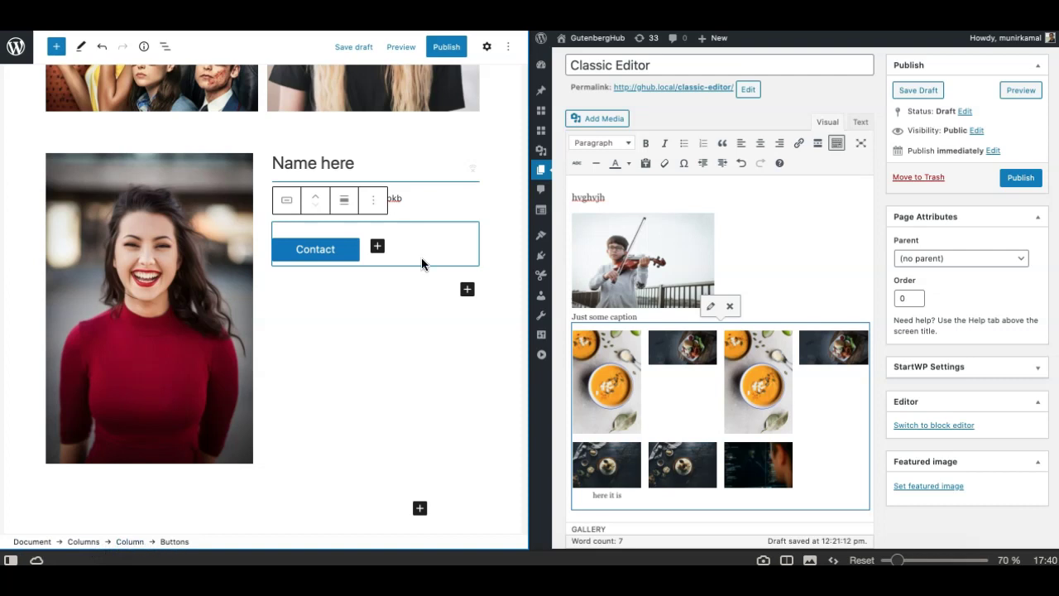
- Dismiss the Grammarly sign-in prompt, and vertically align the whole second column to the middle beside the portrait
{"action": "left_click", "coordinate": [416, 197]}
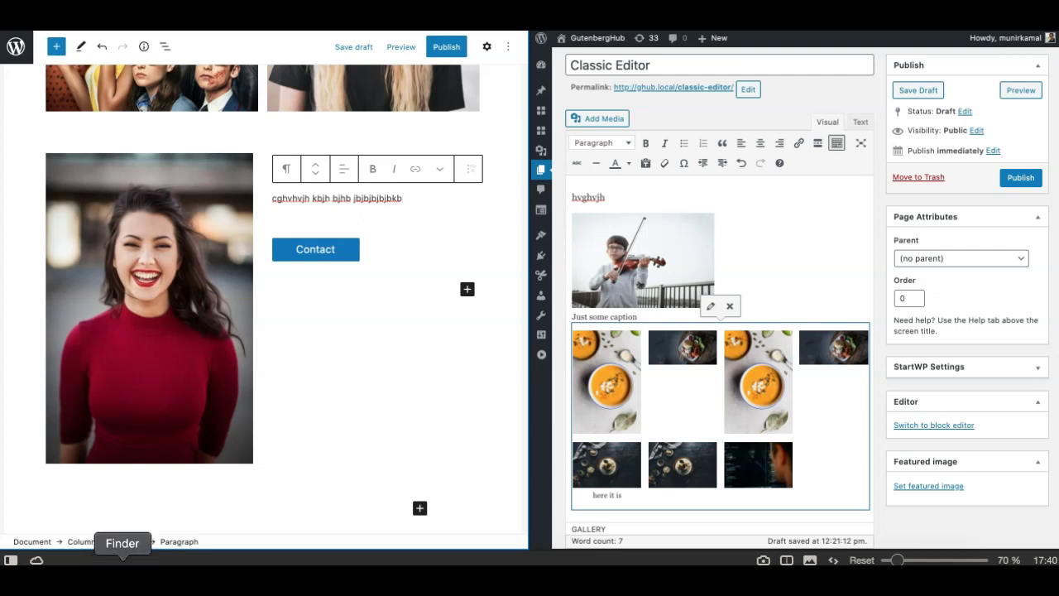
{"action": "left_click", "coordinate": [126, 544]}
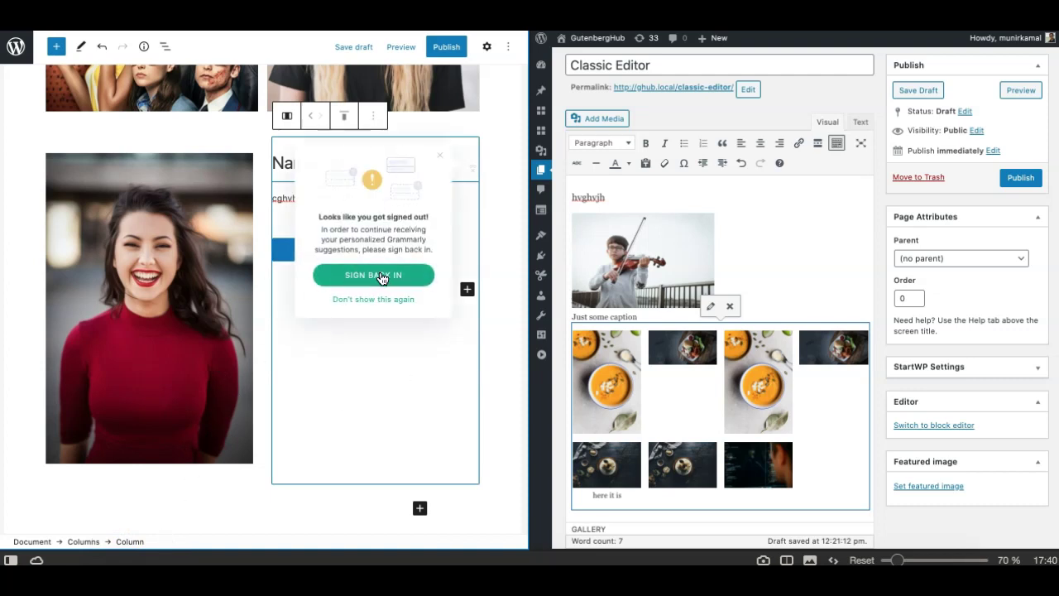
{"action": "left_click", "coordinate": [363, 309]}
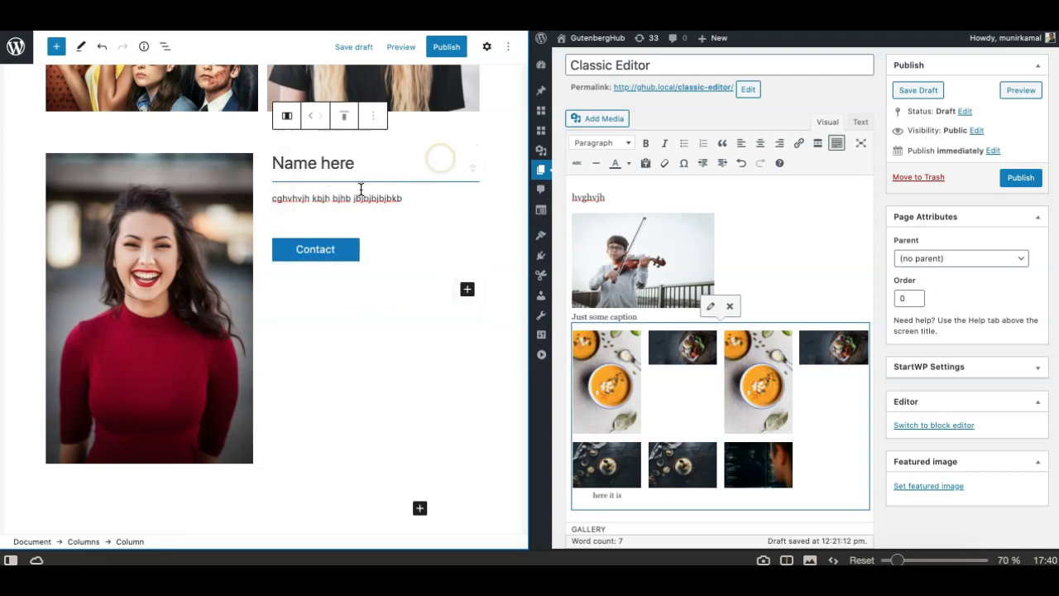
{"action": "left_click", "coordinate": [133, 542]}
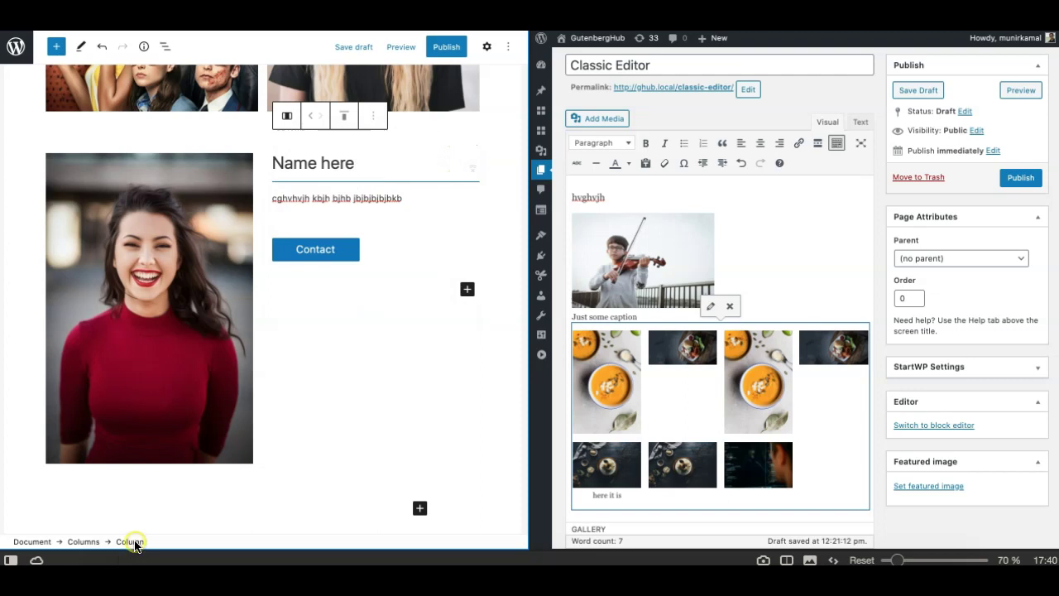
{"action": "left_click", "coordinate": [416, 282]}
{"action": "left_click", "coordinate": [391, 248]}
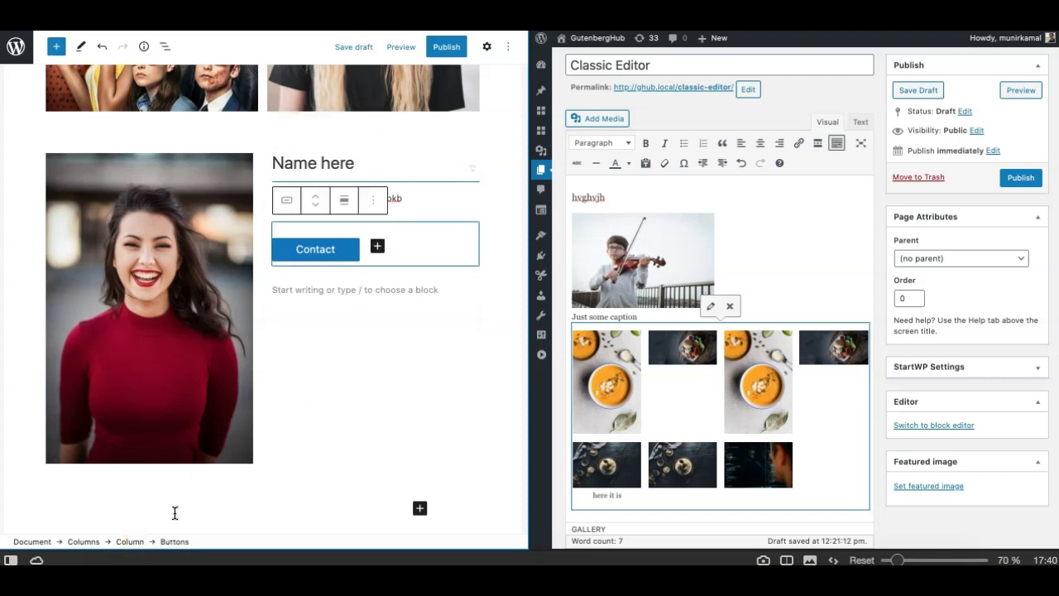
{"action": "left_click", "coordinate": [133, 543]}
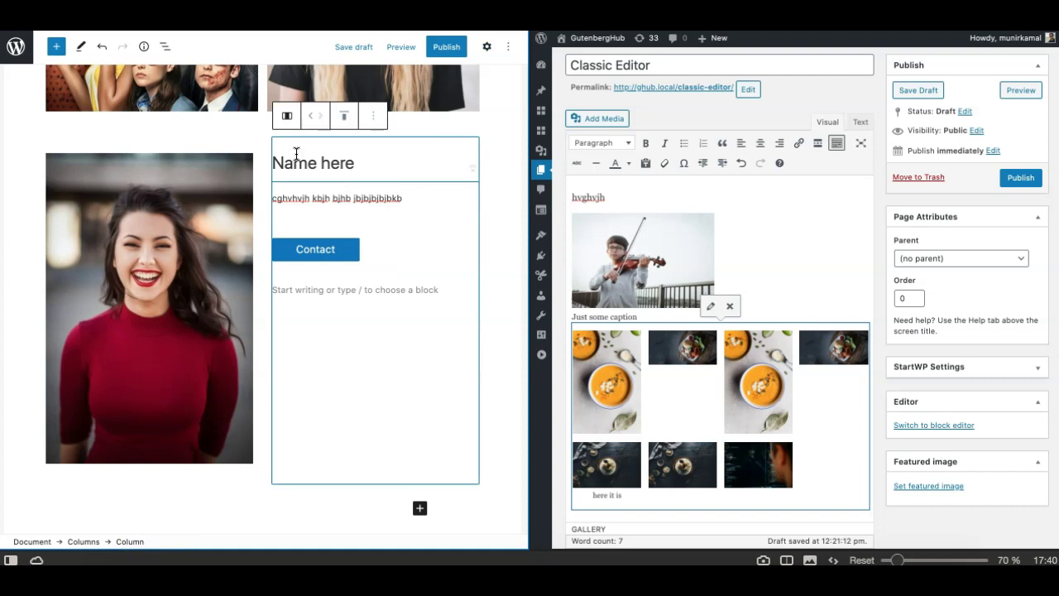
{"action": "left_click", "coordinate": [345, 123]}
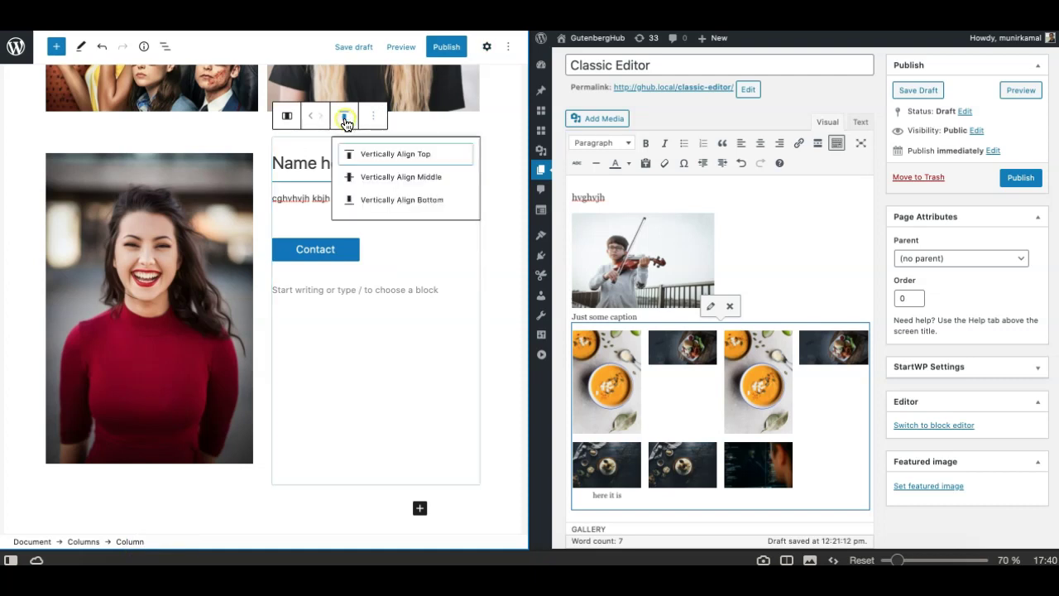
{"action": "left_click", "coordinate": [370, 180]}
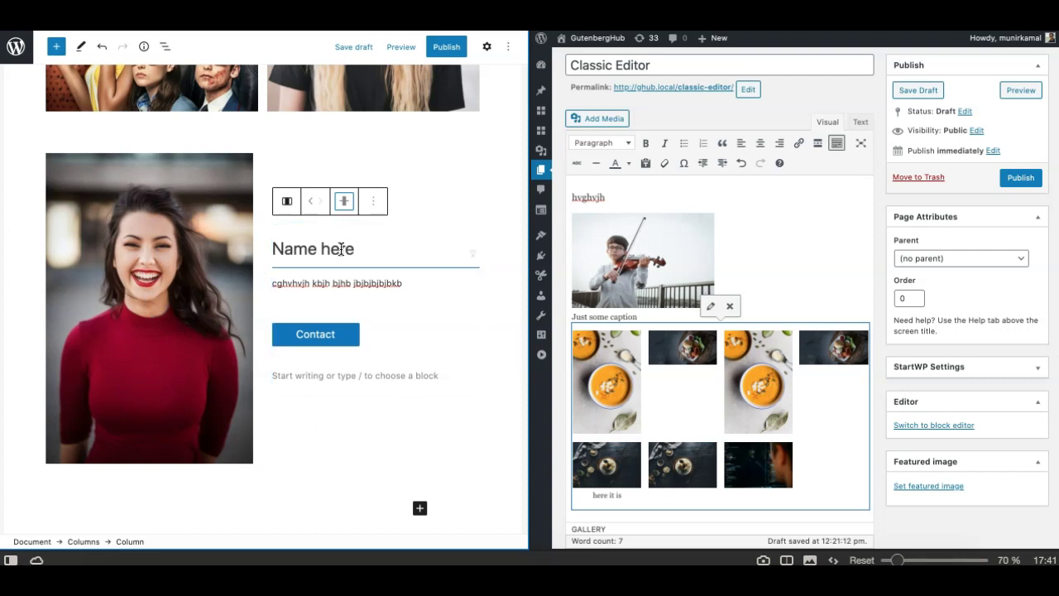
{"action": "left_click", "coordinate": [85, 320]}
{"action": "left_click", "coordinate": [28, 326]}
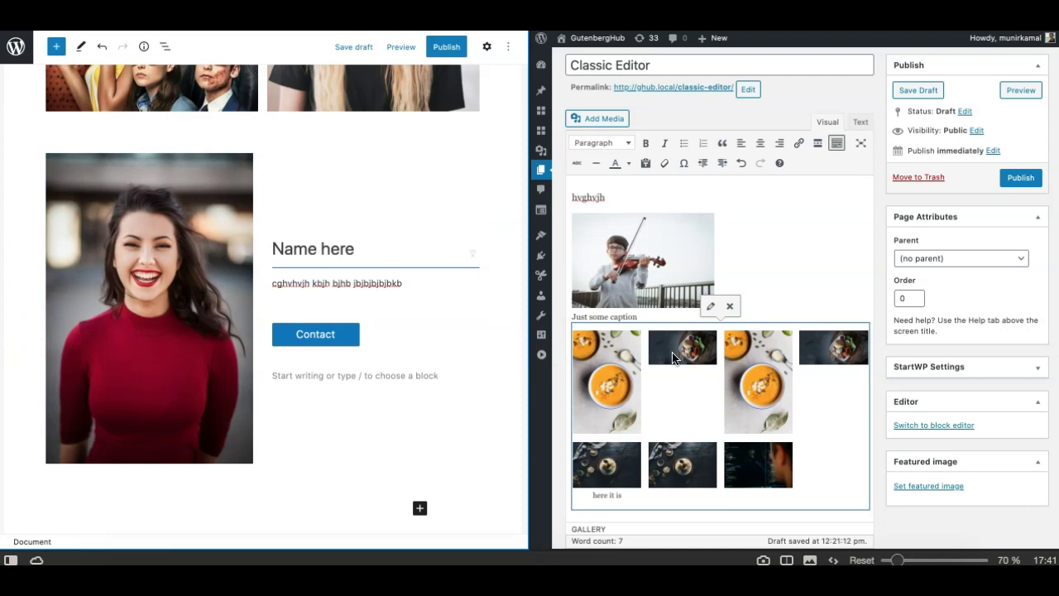
- Place the text cursor on the empty line below the gallery in the Classic Editor
{"action": "scroll", "coordinate": [672, 358], "scroll_direction": "down", "scroll_amount": 3}
{"action": "left_click", "coordinate": [694, 420]}
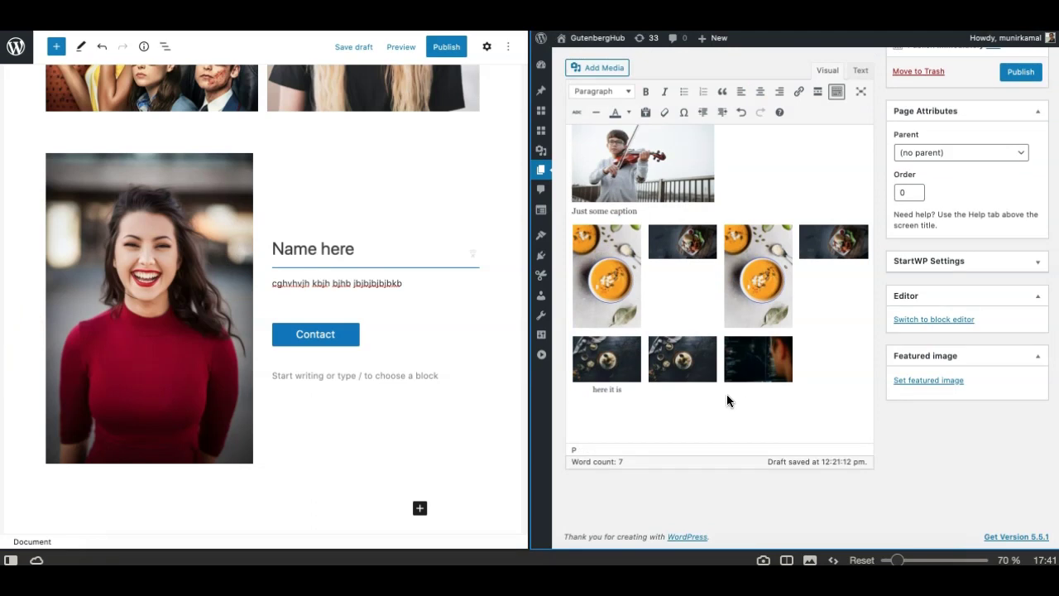
{"action": "left_click", "coordinate": [712, 411]}
- Set the percentage width of the first column, which holds the portrait, to 36.3 in the block editor
{"action": "left_click", "coordinate": [487, 46]}
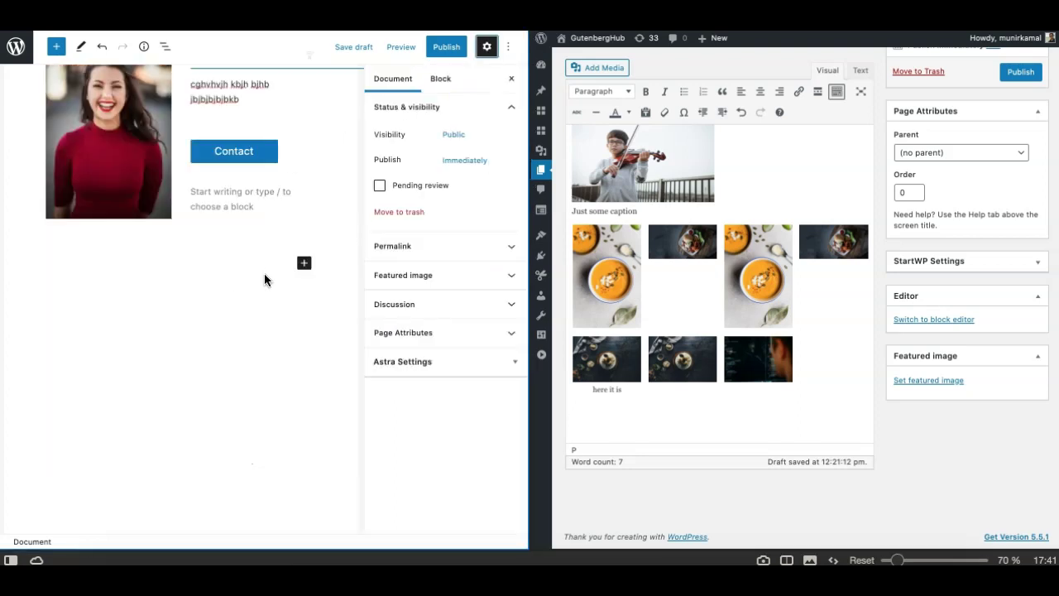
{"action": "left_click", "coordinate": [145, 178]}
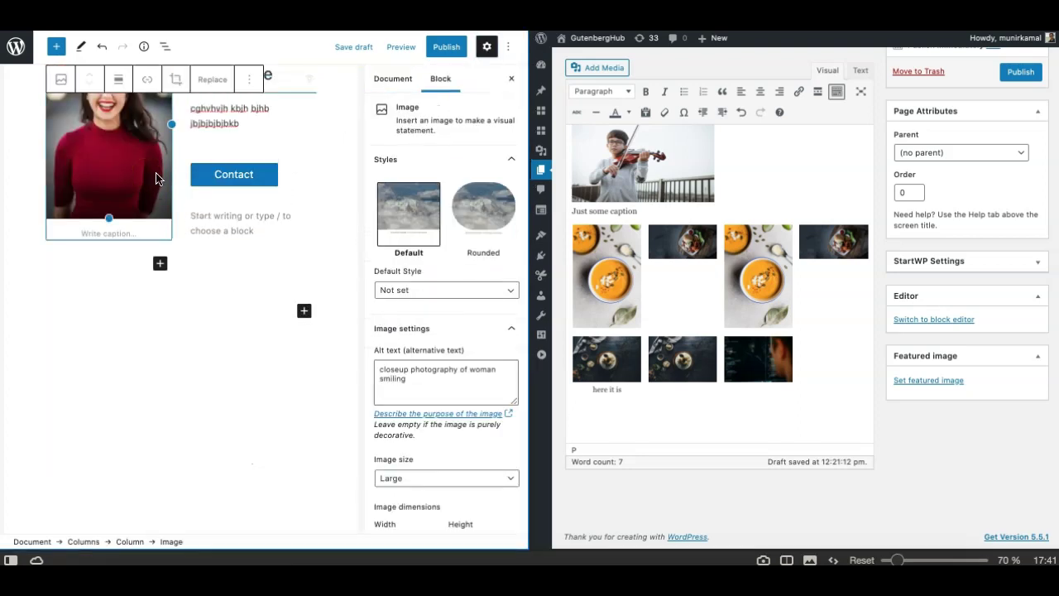
{"action": "scroll", "coordinate": [202, 158], "scroll_direction": "up", "scroll_amount": 2}
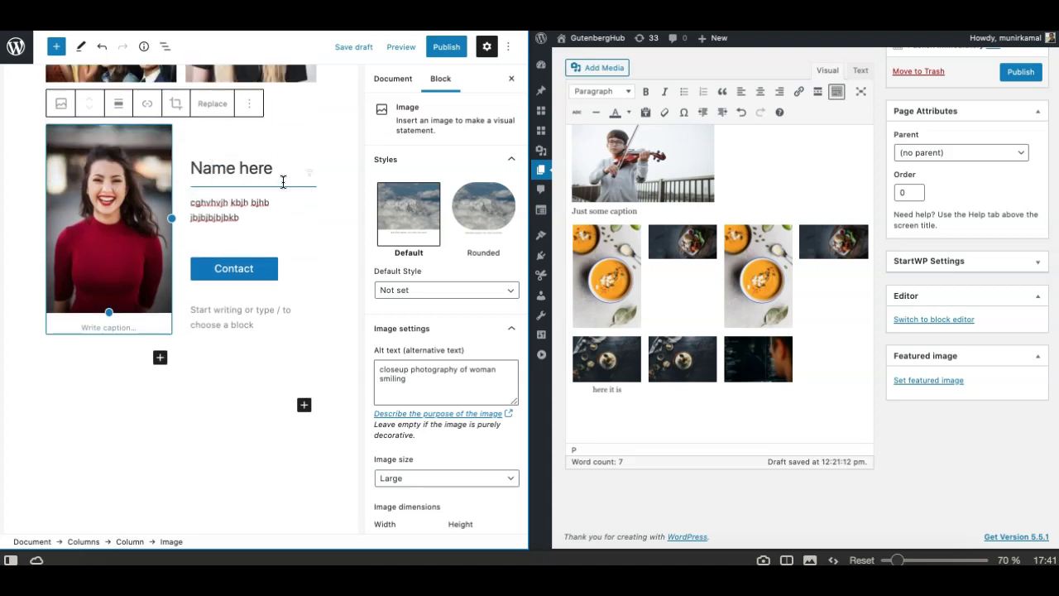
{"action": "left_click", "coordinate": [130, 541]}
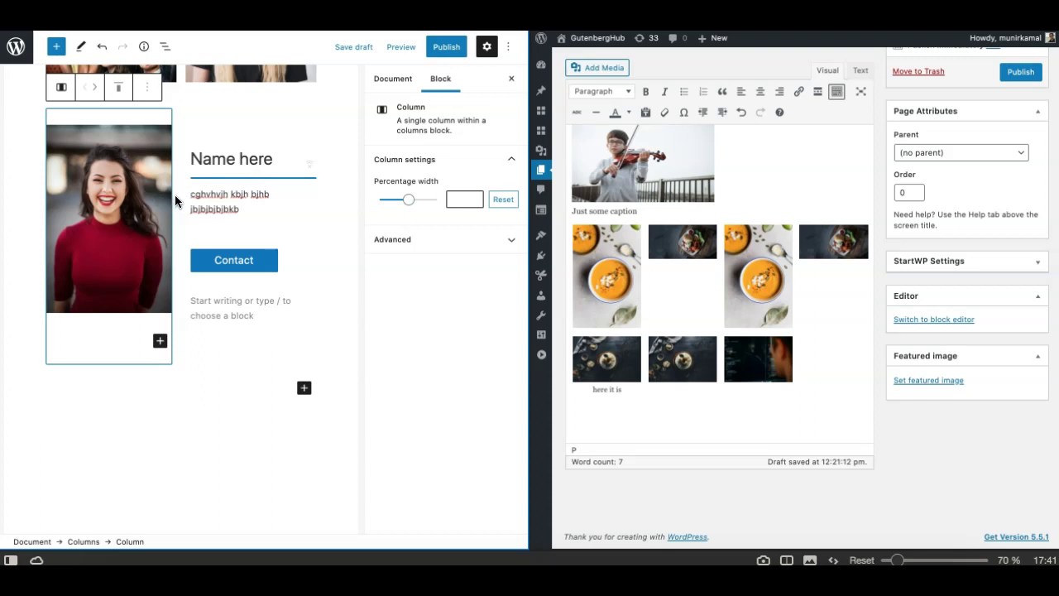
{"action": "mouse_move", "coordinate": [408, 203]}
{"action": "left_mouse_down"}
{"action": "mouse_move", "coordinate": [392, 204]}
{"action": "mouse_move", "coordinate": [402, 205]}
{"action": "left_mouse_up"}
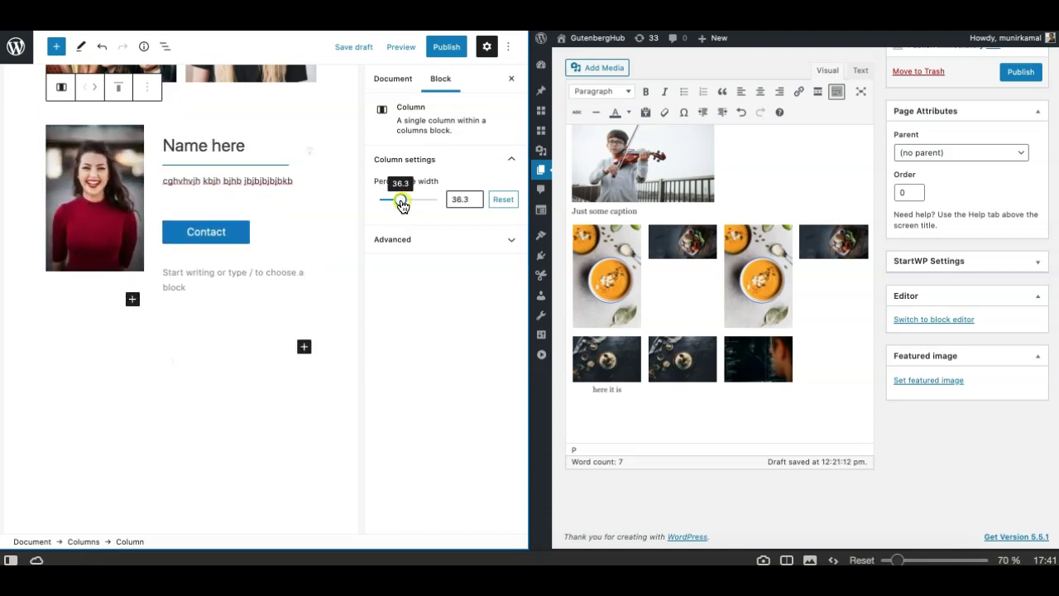
{"action": "left_click", "coordinate": [487, 47]}
{"action": "scroll", "coordinate": [290, 397], "scroll_direction": "down", "scroll_amount": 1}
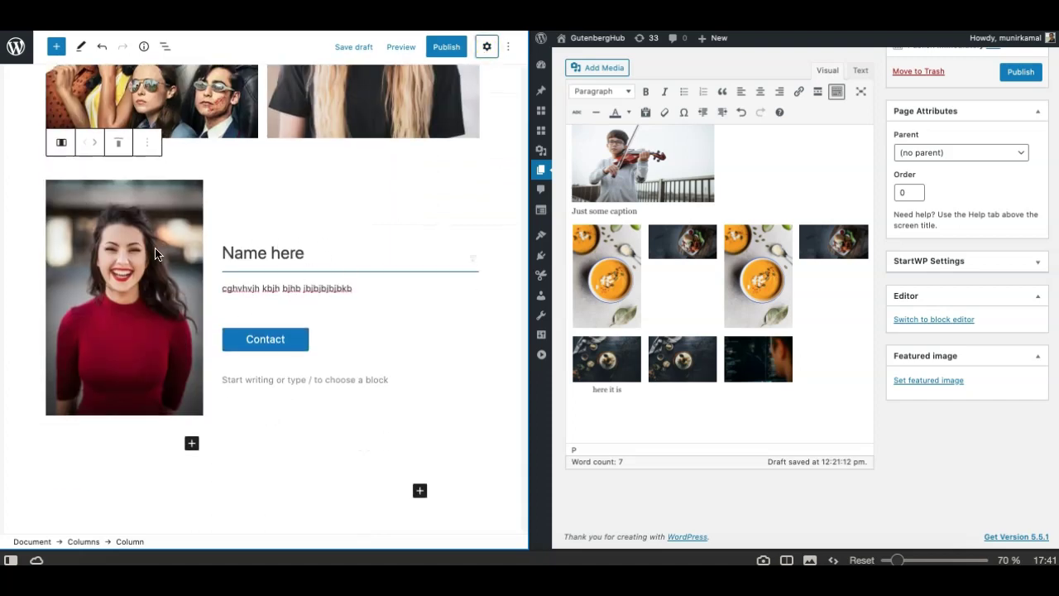
- Select the portrait, the "Name here" heading and the Classic Editor gallery in turn, and review the block editor page from title to columns
{"action": "left_click", "coordinate": [149, 264]}
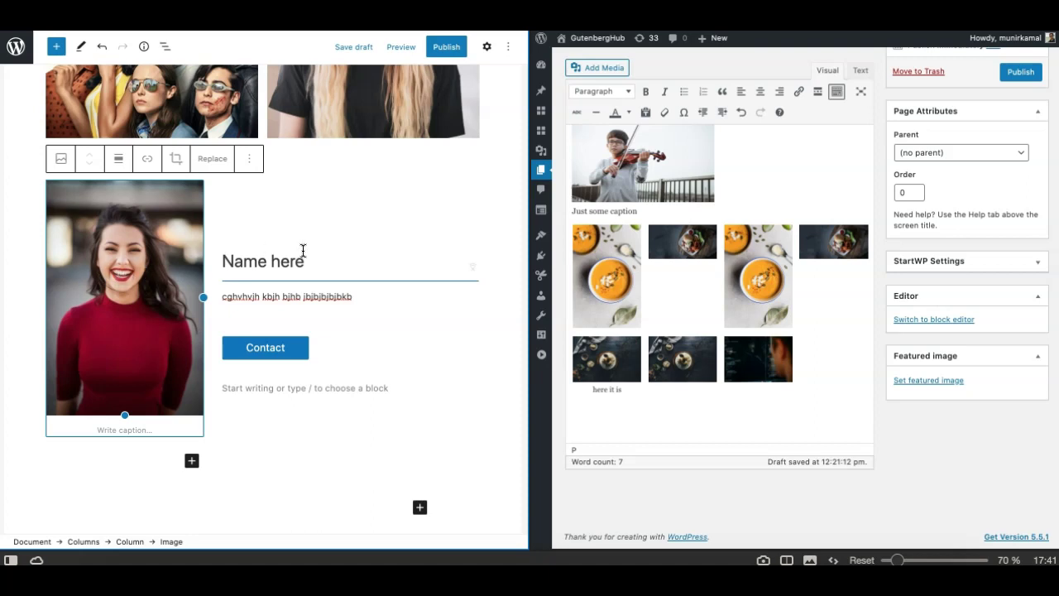
{"action": "left_click", "coordinate": [365, 253]}
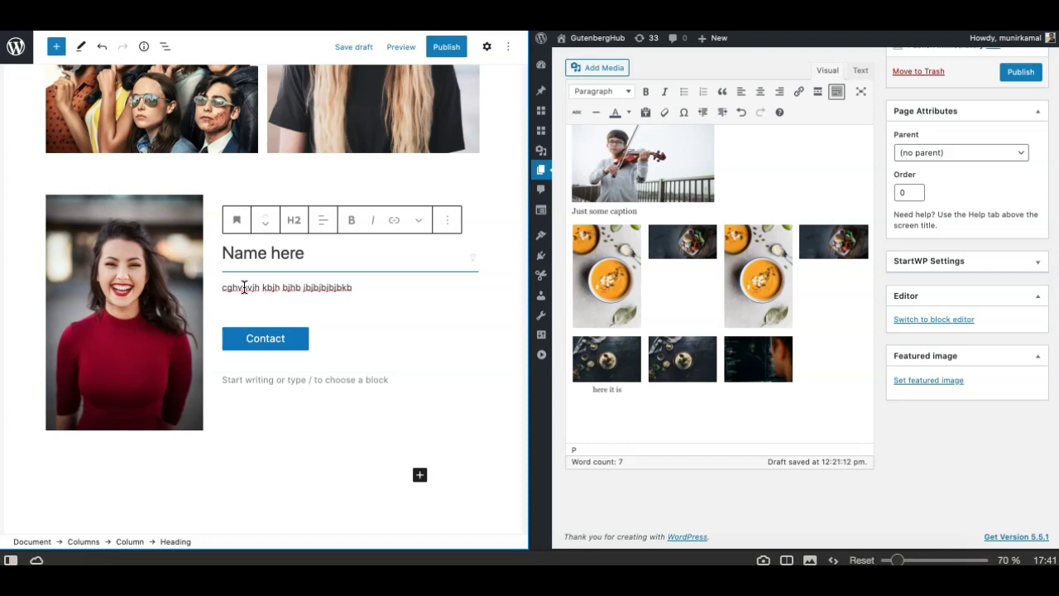
{"action": "left_click", "coordinate": [628, 429]}
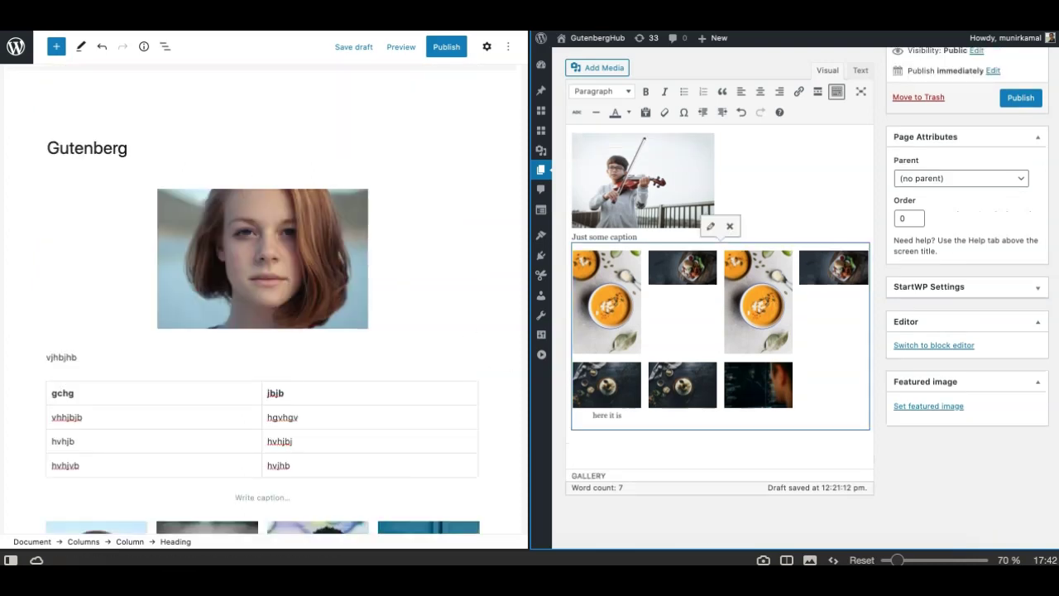
{"action": "scroll", "coordinate": [359, 395], "scroll_direction": "down", "scroll_amount": 10}
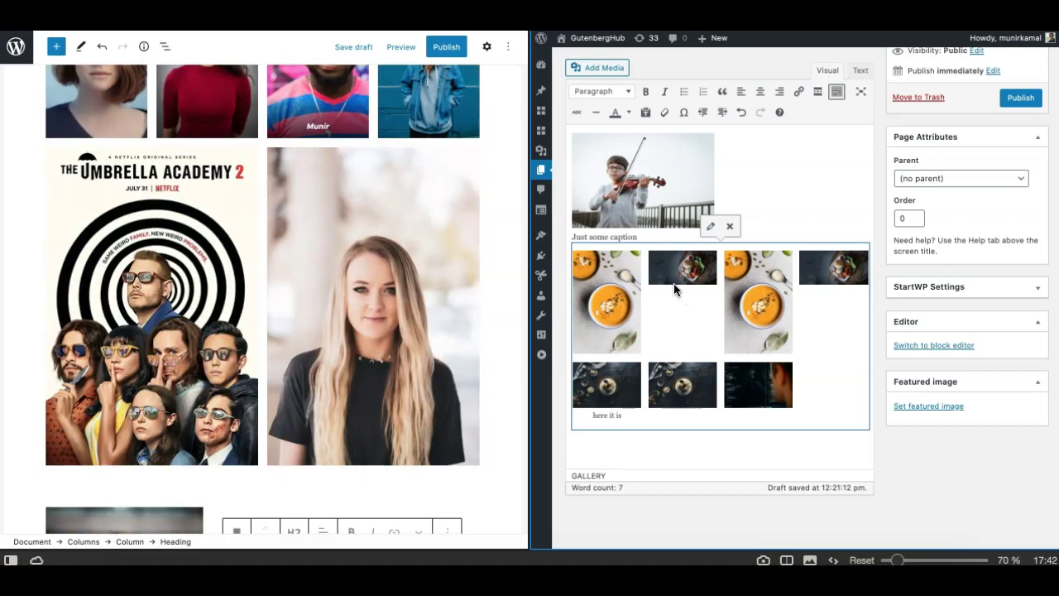
{"action": "scroll", "coordinate": [386, 277], "scroll_direction": "up", "scroll_amount": 5}
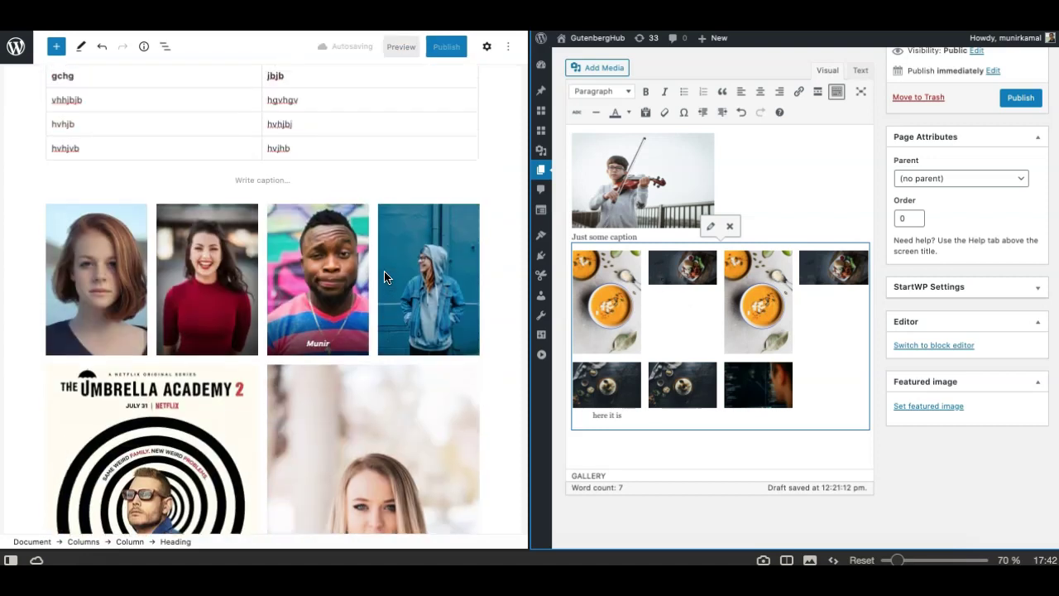
{"action": "scroll", "coordinate": [384, 271], "scroll_direction": "up", "scroll_amount": 3}
{"action": "scroll", "coordinate": [384, 271], "scroll_direction": "down", "scroll_amount": 10}
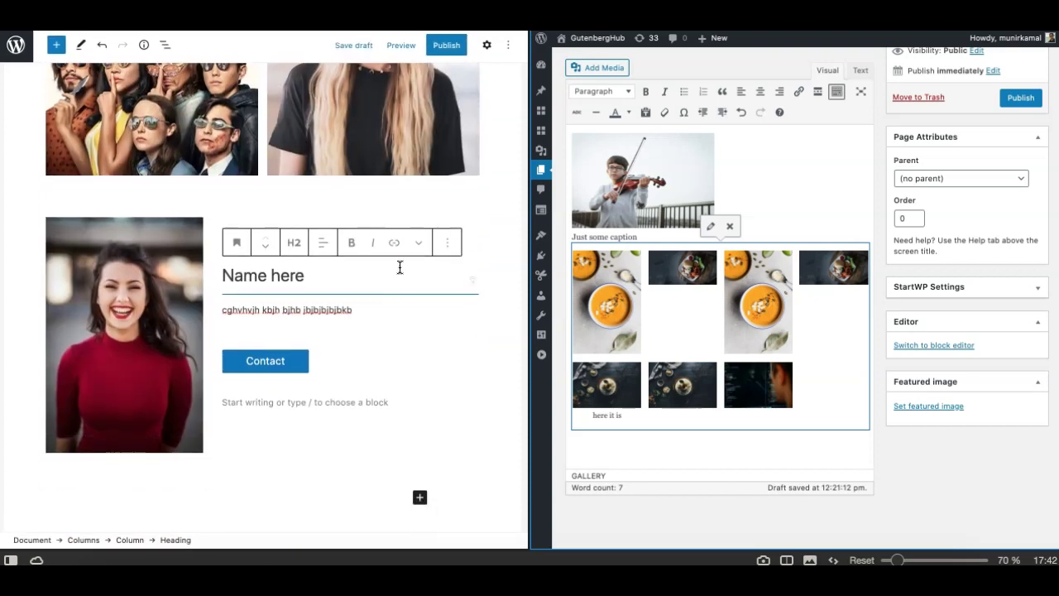
- Move the whole Columns block up past the gallery, table, paragraph and image to directly below the "Gutenberg" title
{"action": "left_click", "coordinate": [42, 254]}
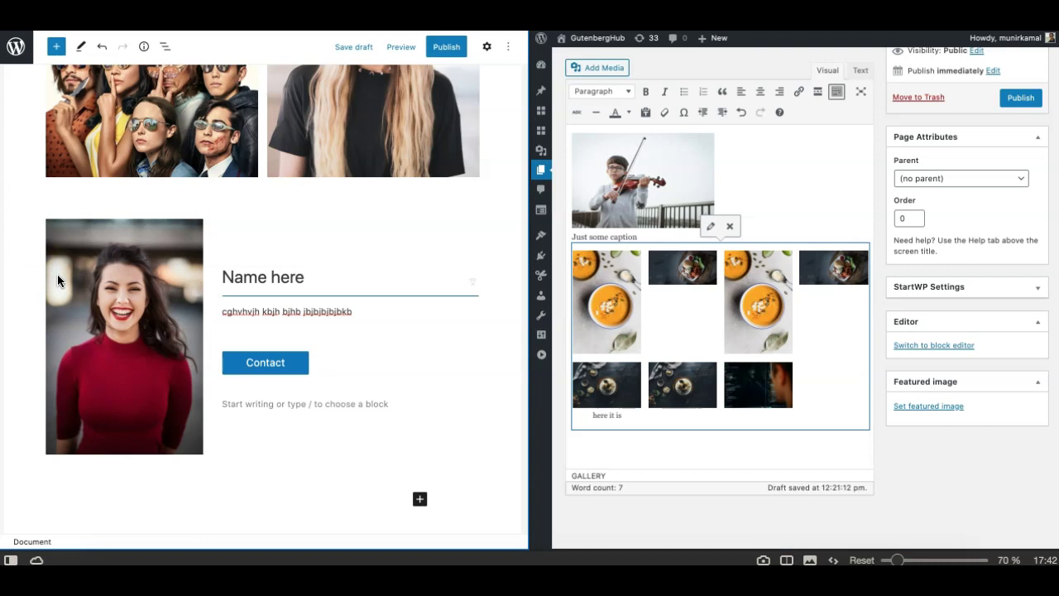
{"action": "left_click", "coordinate": [57, 279]}
{"action": "left_click", "coordinate": [82, 541]}
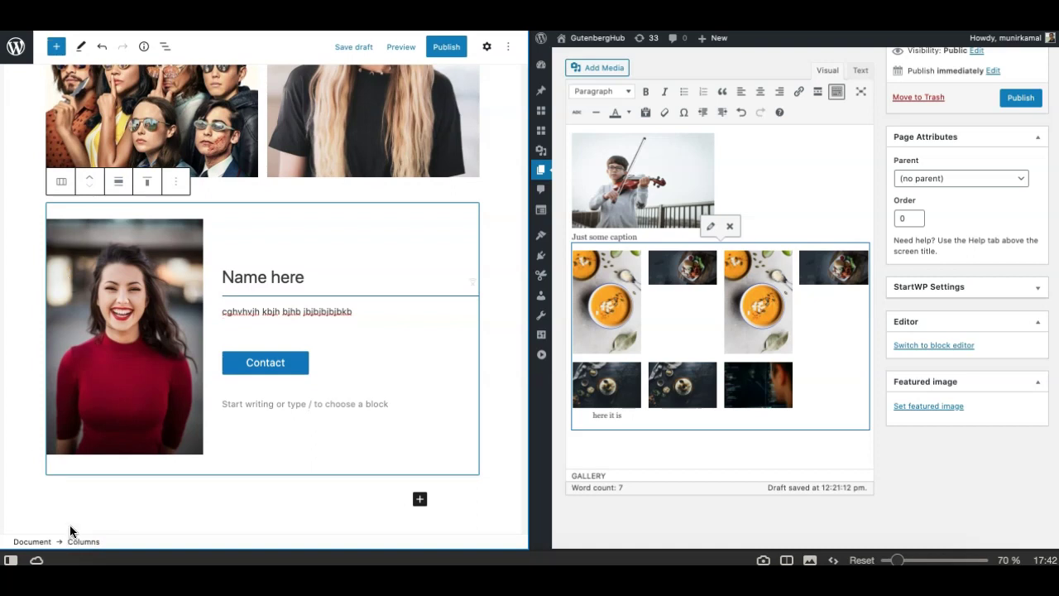
{"action": "left_click", "coordinate": [90, 176]}
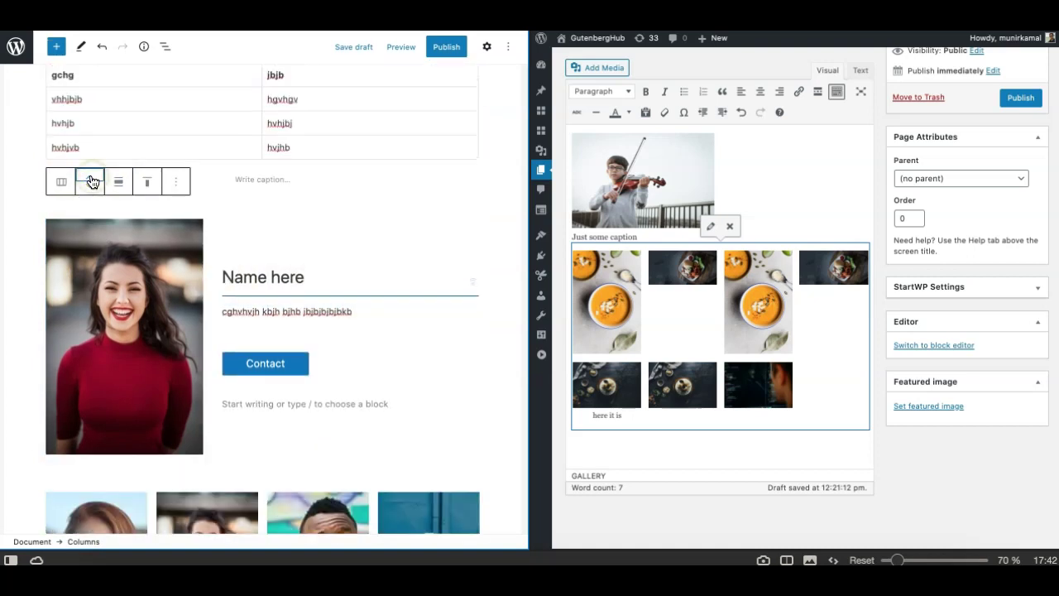
{"action": "scroll", "coordinate": [205, 381], "scroll_direction": "down", "scroll_amount": 5}
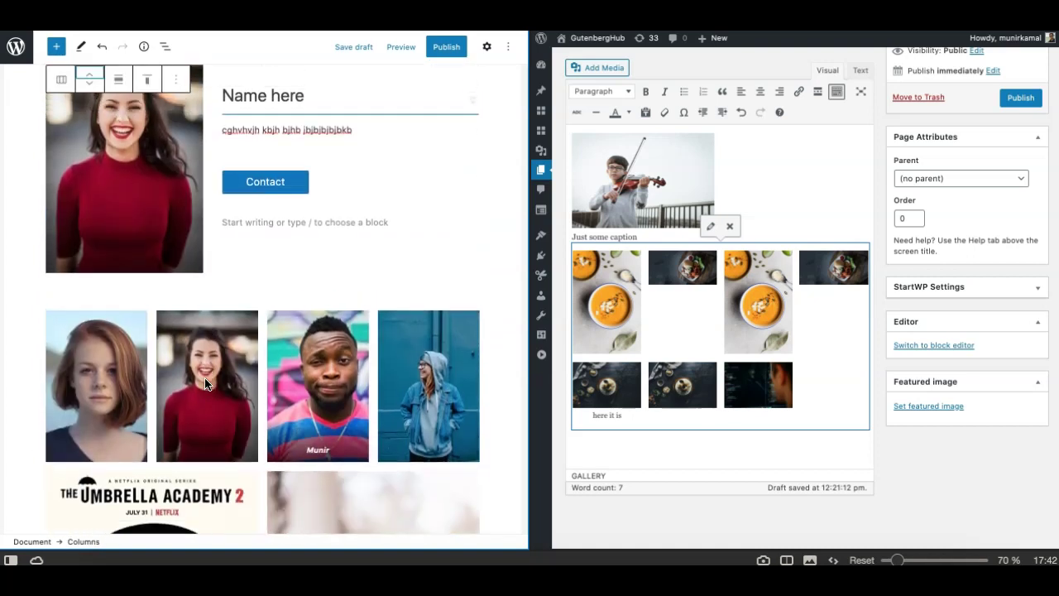
{"action": "scroll", "coordinate": [205, 383], "scroll_direction": "up", "scroll_amount": 5}
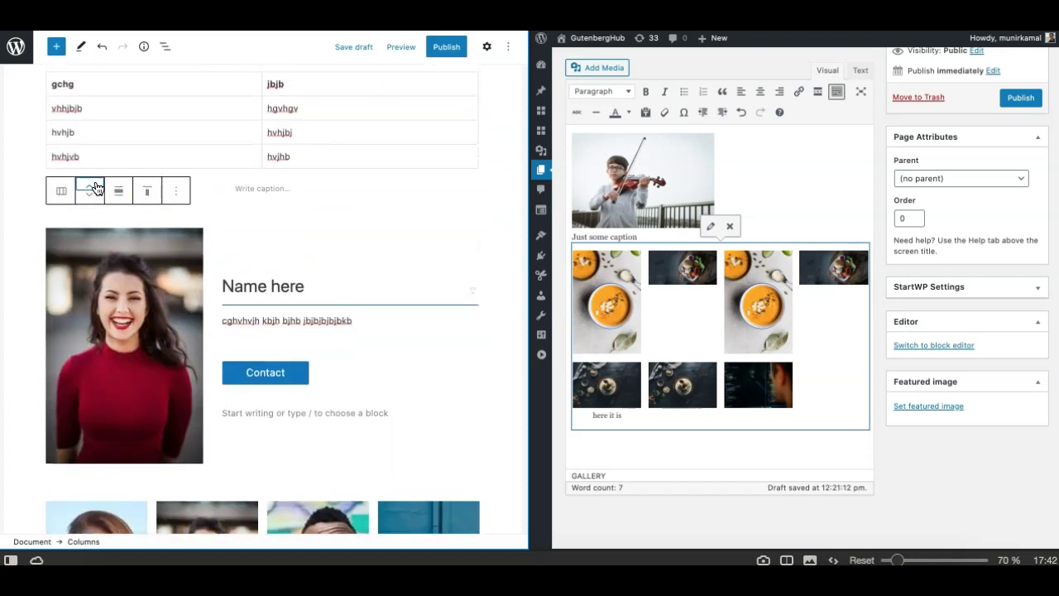
{"action": "left_click", "coordinate": [95, 191]}
{"action": "scroll", "coordinate": [152, 364], "scroll_direction": "down", "scroll_amount": 3}
{"action": "scroll", "coordinate": [153, 365], "scroll_direction": "up", "scroll_amount": 3}
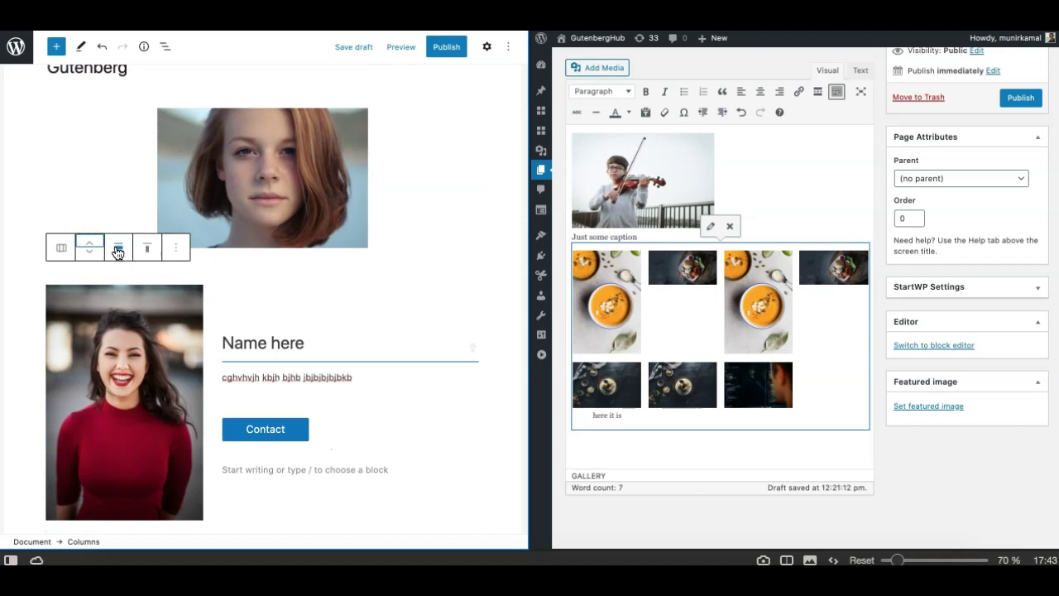
{"action": "left_click", "coordinate": [91, 247]}
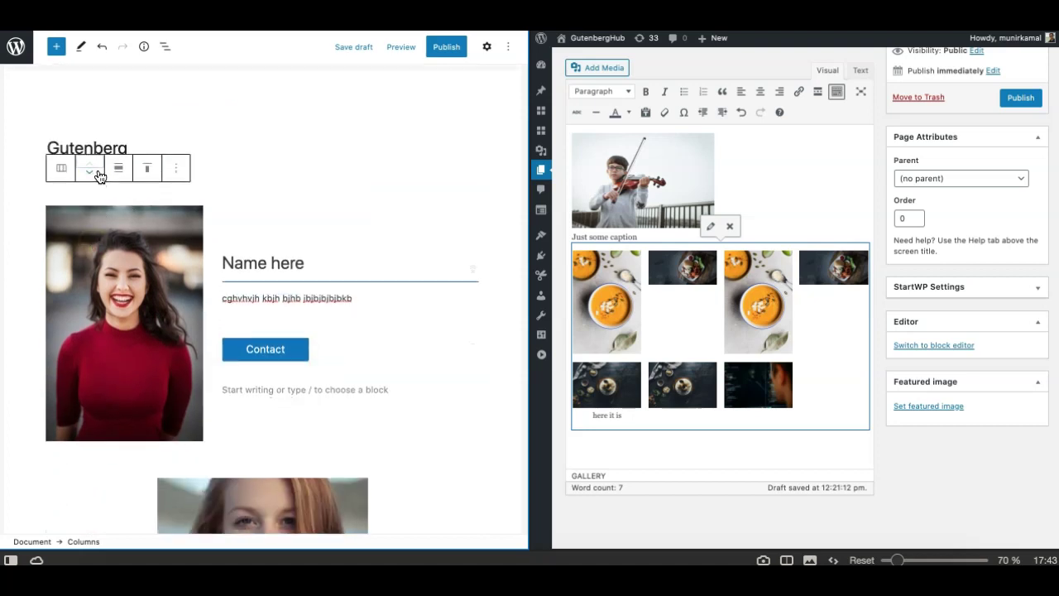
{"action": "scroll", "coordinate": [99, 338], "scroll_direction": "down", "scroll_amount": 4}
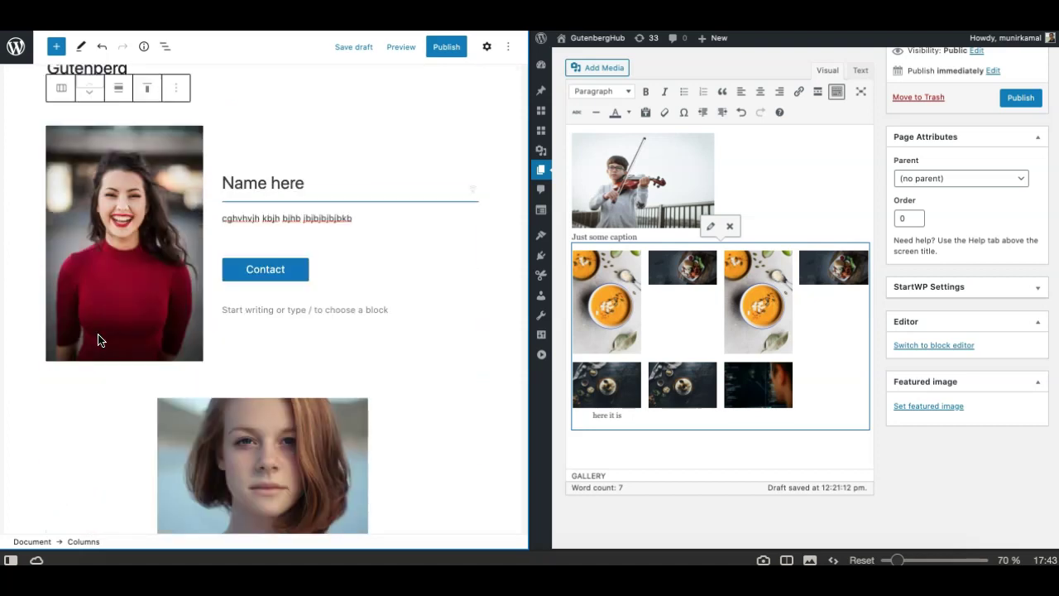
{"action": "scroll", "coordinate": [128, 220], "scroll_direction": "up", "scroll_amount": 3}
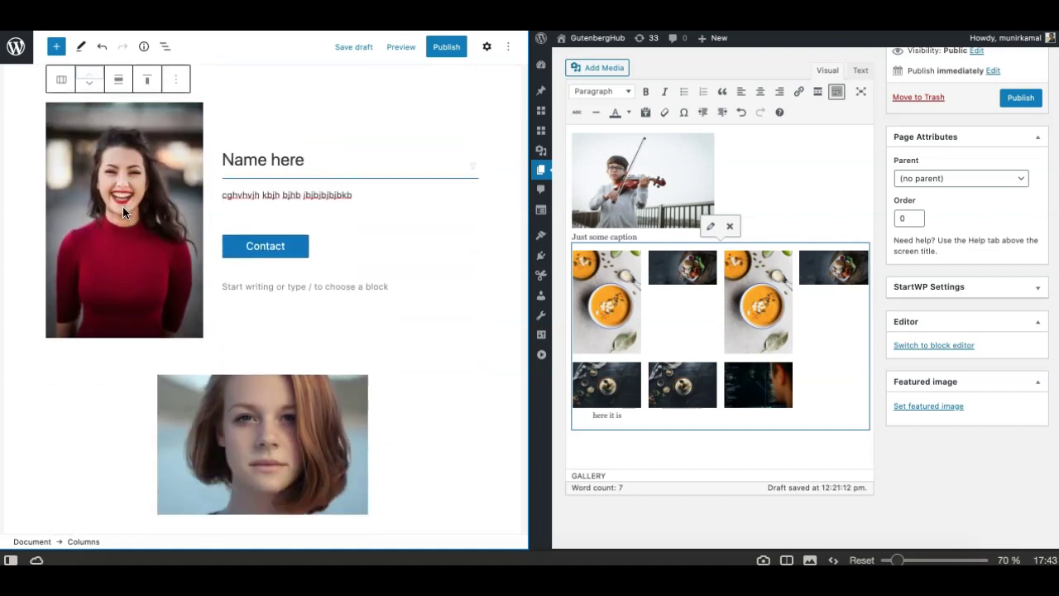
- Move the centered image block of the red-haired woman down to the end of the page, below the gallery
{"action": "scroll", "coordinate": [195, 246], "scroll_direction": "down", "scroll_amount": 4}
{"action": "left_click", "coordinate": [195, 247]}
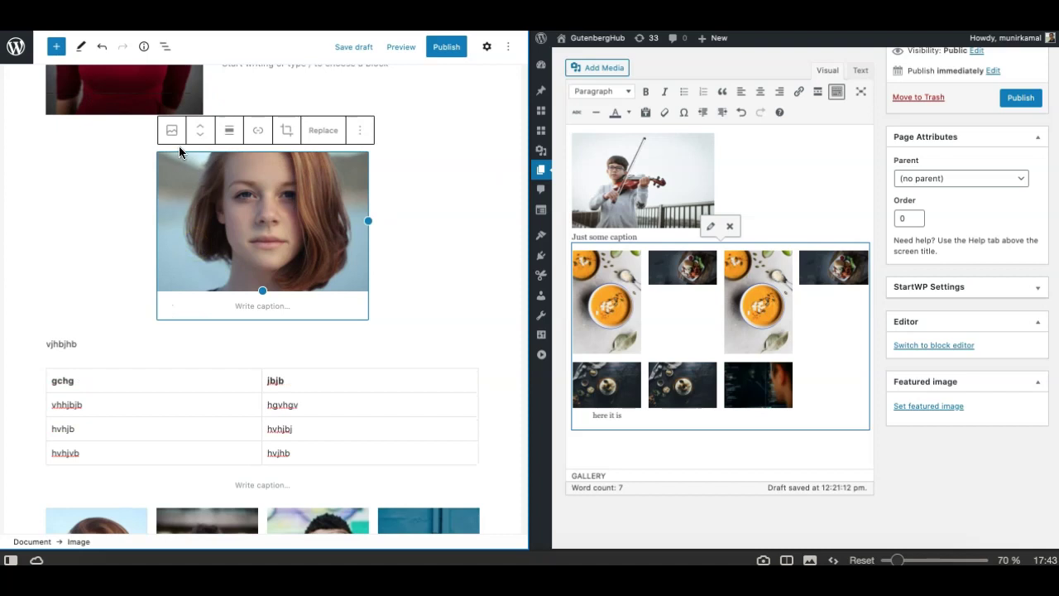
{"action": "left_click_drag", "start_coordinate": [191, 133], "coordinate": [206, 236]}
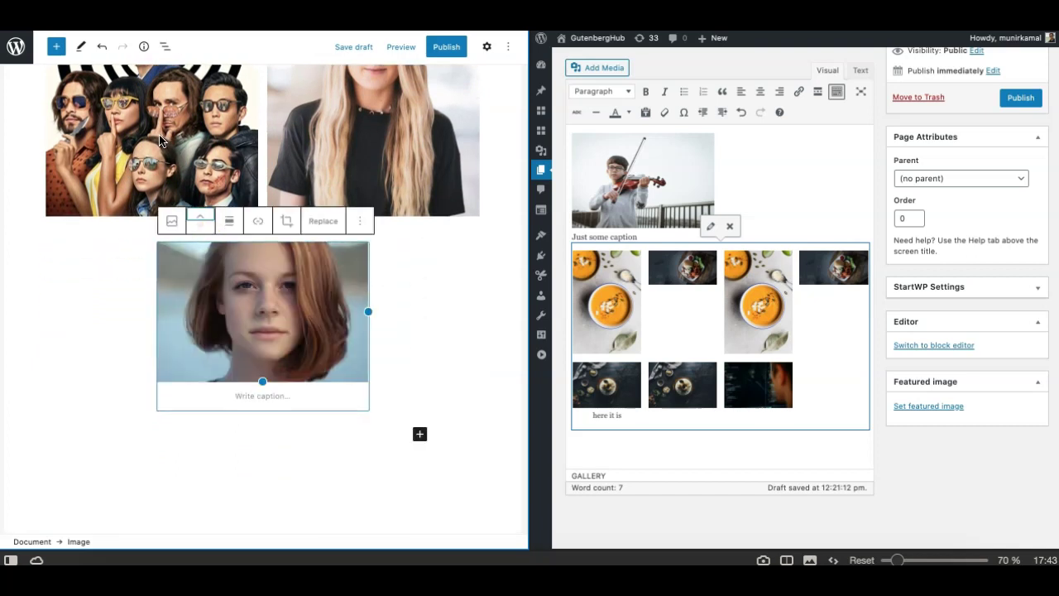
{"action": "scroll", "coordinate": [174, 207], "scroll_direction": "up", "scroll_amount": 10}
{"action": "scroll", "coordinate": [152, 134], "scroll_direction": "up", "scroll_amount": 4}
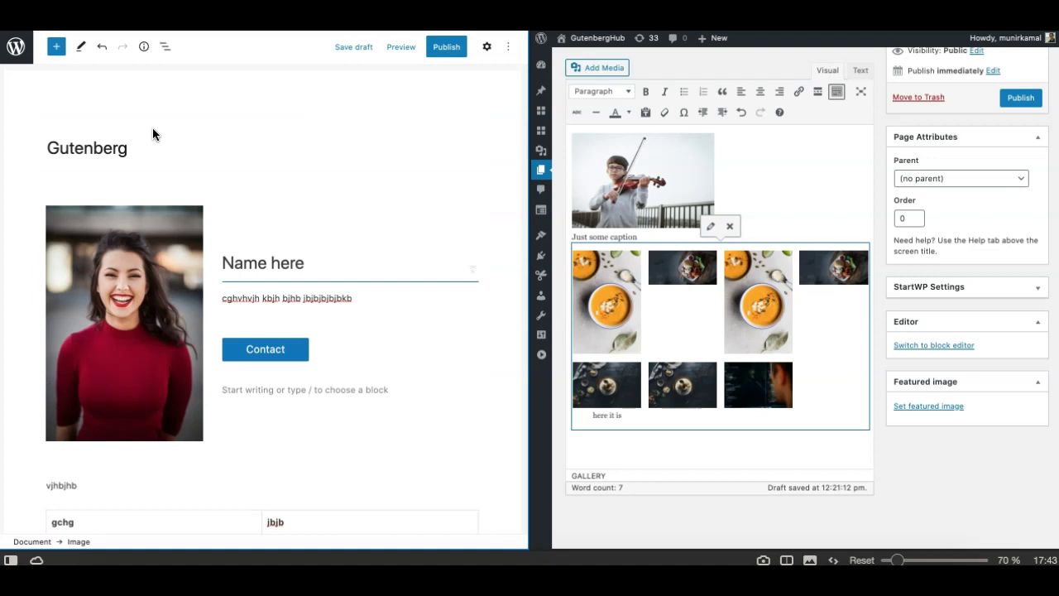
- Move the gallery in the Classic Editor to the start of the content, above the "hvghvjh" text
{"action": "left_click", "coordinate": [745, 277]}
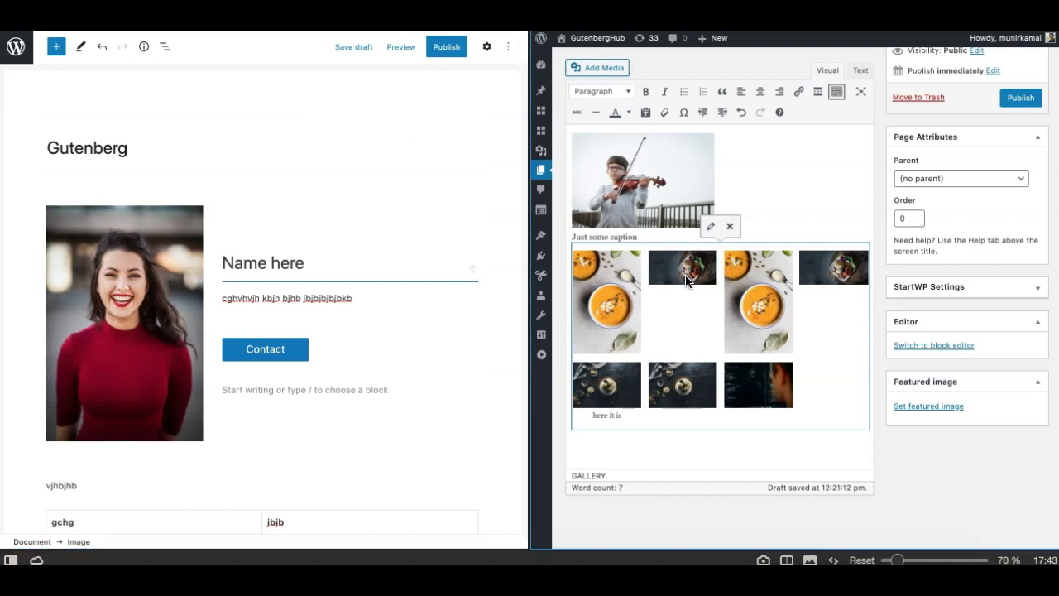
{"action": "scroll", "coordinate": [652, 277], "scroll_direction": "up", "scroll_amount": 3}
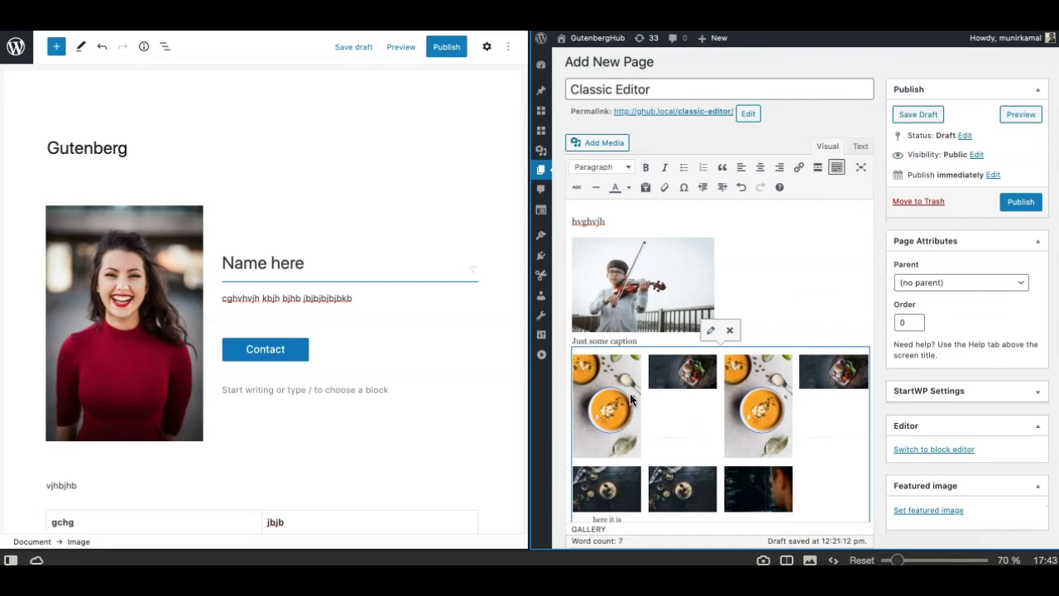
{"action": "scroll", "coordinate": [634, 404], "scroll_direction": "down", "scroll_amount": 3}
{"action": "scroll", "coordinate": [632, 410], "scroll_direction": "up", "scroll_amount": 1}
{"action": "left_click_drag", "start_coordinate": [616, 336], "coordinate": [598, 305]}
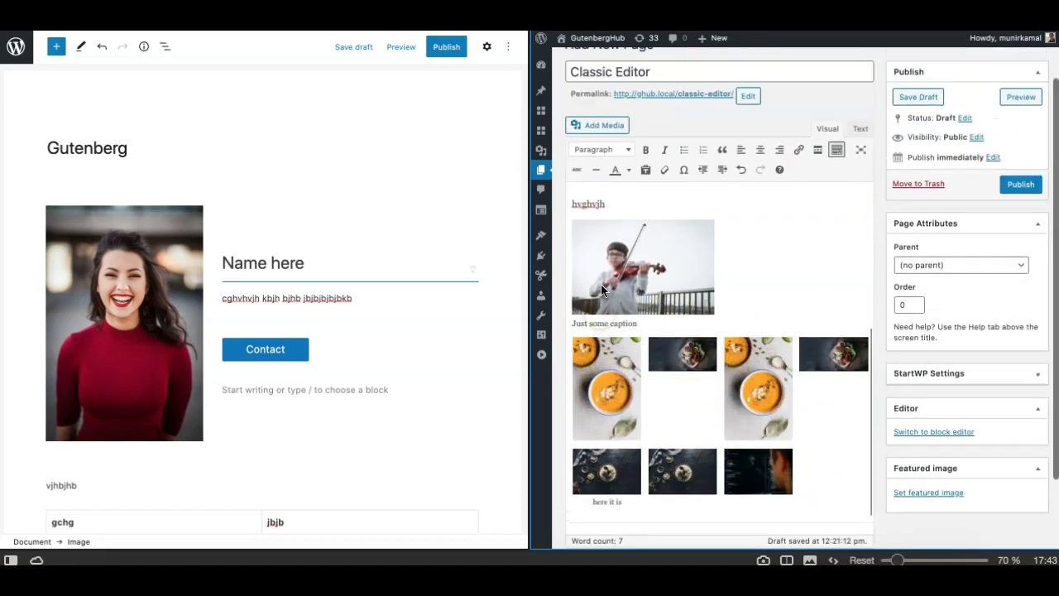
{"action": "scroll", "coordinate": [593, 331], "scroll_direction": "up", "scroll_amount": 1}
{"action": "left_click", "coordinate": [590, 374]}
{"action": "left_click_drag", "start_coordinate": [594, 372], "coordinate": [590, 210]}
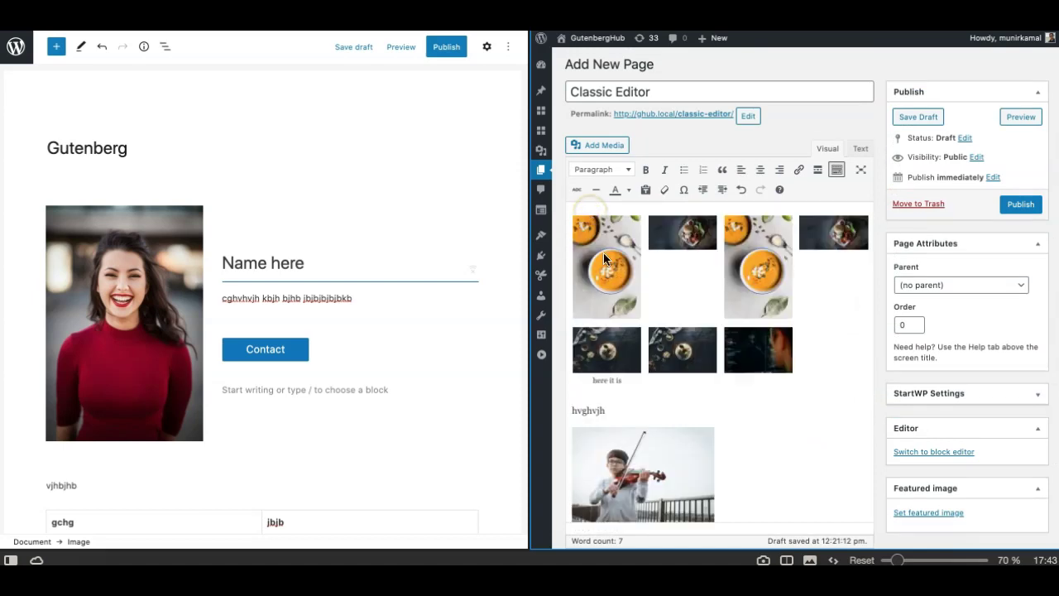
{"action": "left_click", "coordinate": [592, 382]}
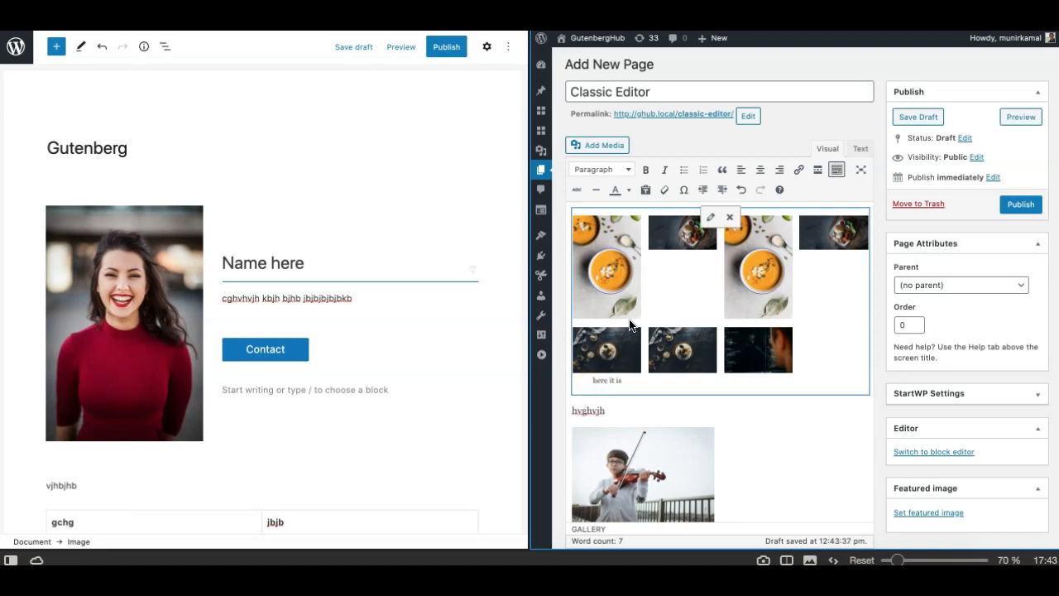
- Select the caption line under the violin image in the Classic Editor
{"action": "scroll", "coordinate": [629, 325], "scroll_direction": "down", "scroll_amount": 3}
{"action": "left_click", "coordinate": [597, 399]}
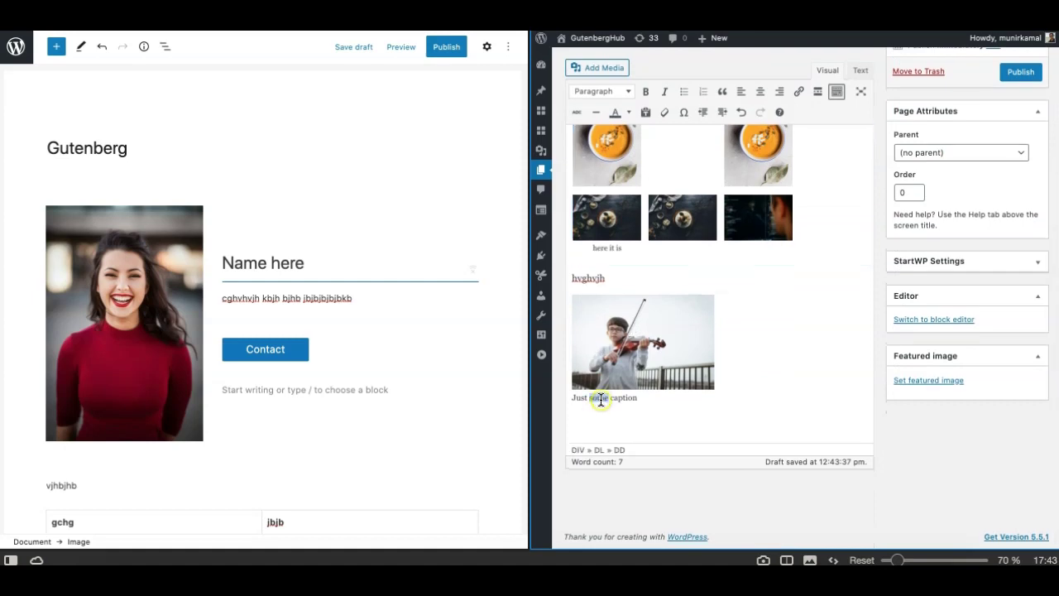
{"action": "triple_click", "coordinate": [601, 399]}
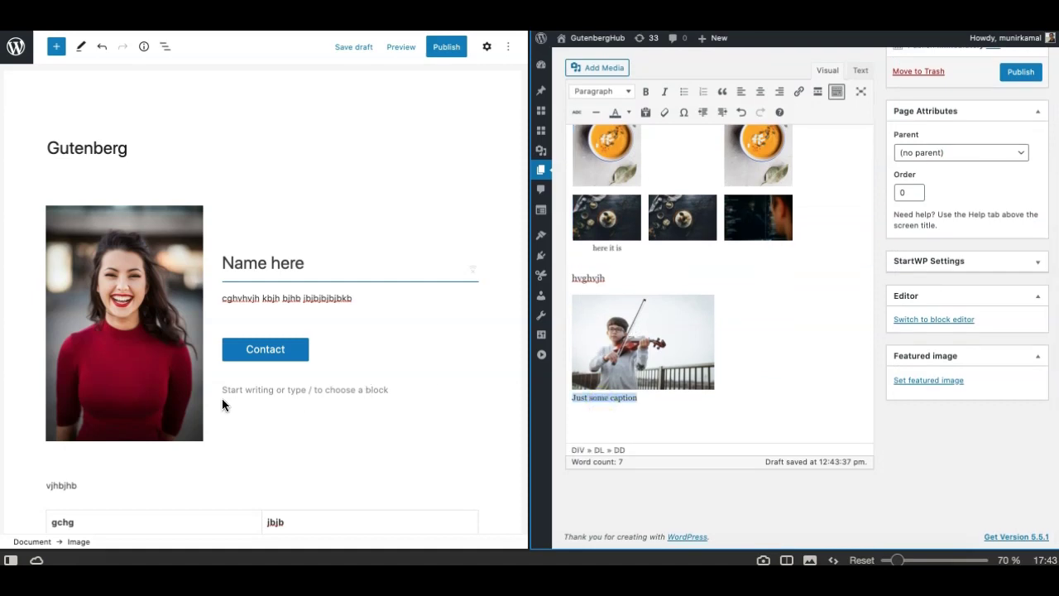
- Move the "vjhbjhb" paragraph block up above the Columns block, directly below the "Gutenberg" title
{"action": "scroll", "coordinate": [217, 403], "scroll_direction": "down", "scroll_amount": 3}
{"action": "left_click", "coordinate": [95, 373]}
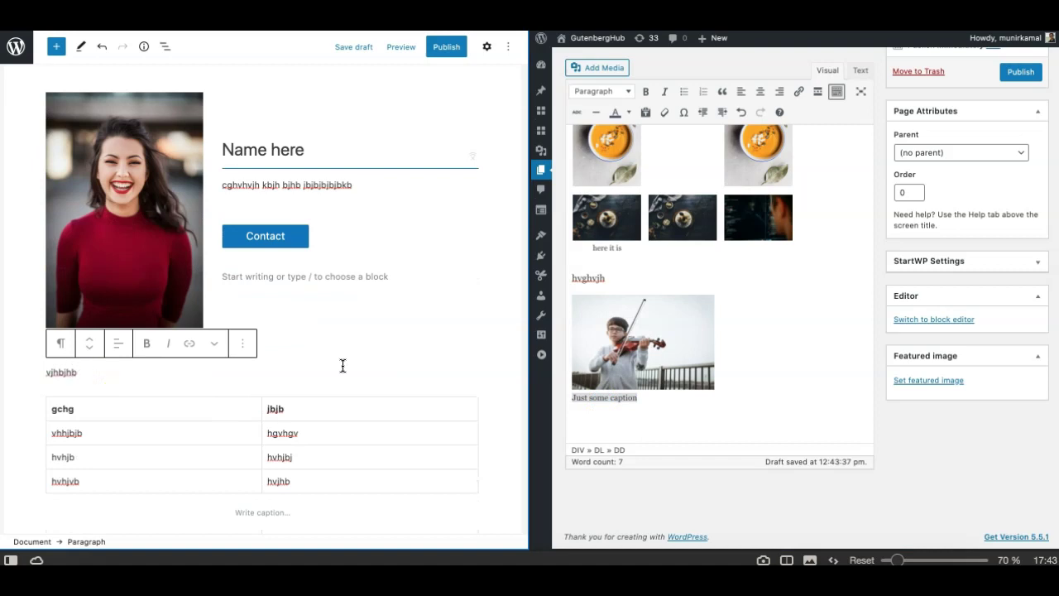
{"action": "left_click", "coordinate": [90, 337]}
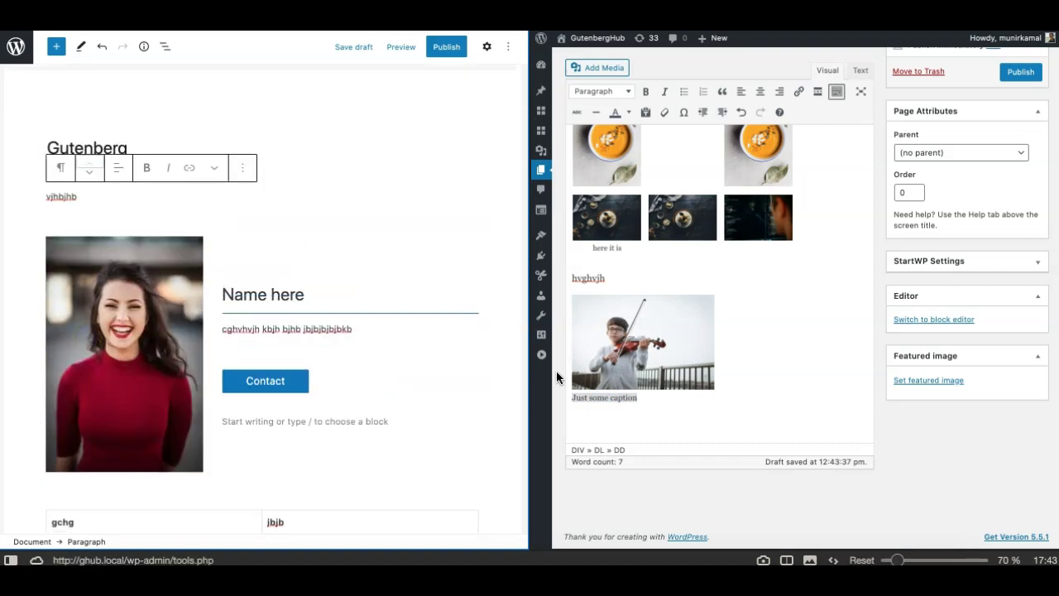
- Move the "Just some caption" text in the Classic Editor to a new line above the gallery, and select the violin image
{"action": "triple_click", "coordinate": [607, 399]}
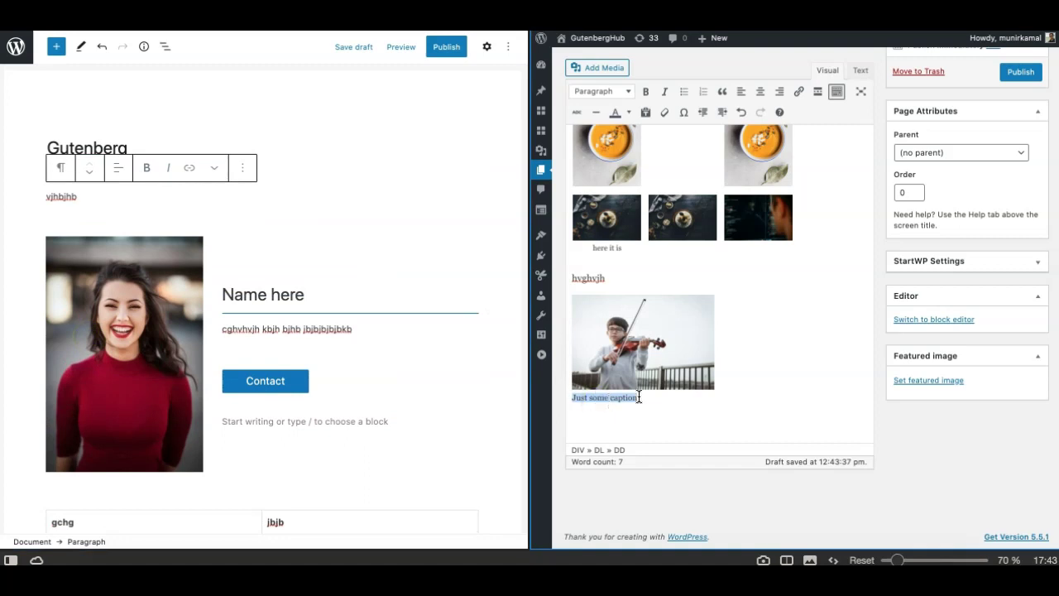
{"action": "triple_click", "coordinate": [616, 399]}
{"action": "right_click", "coordinate": [617, 399]}
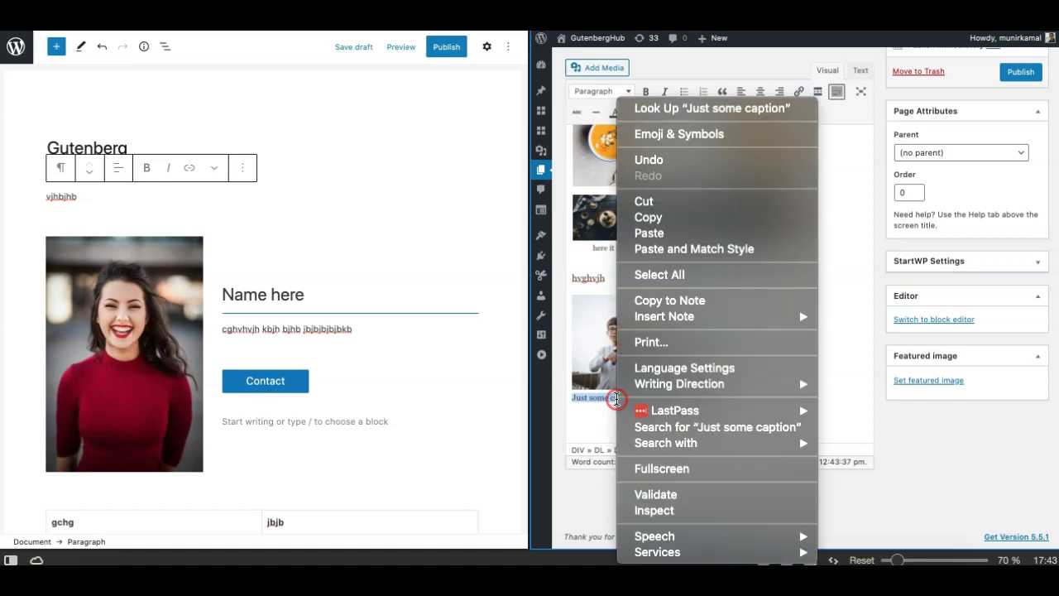
{"action": "left_click", "coordinate": [664, 202]}
{"action": "scroll", "coordinate": [636, 256], "scroll_direction": "up", "scroll_amount": 3}
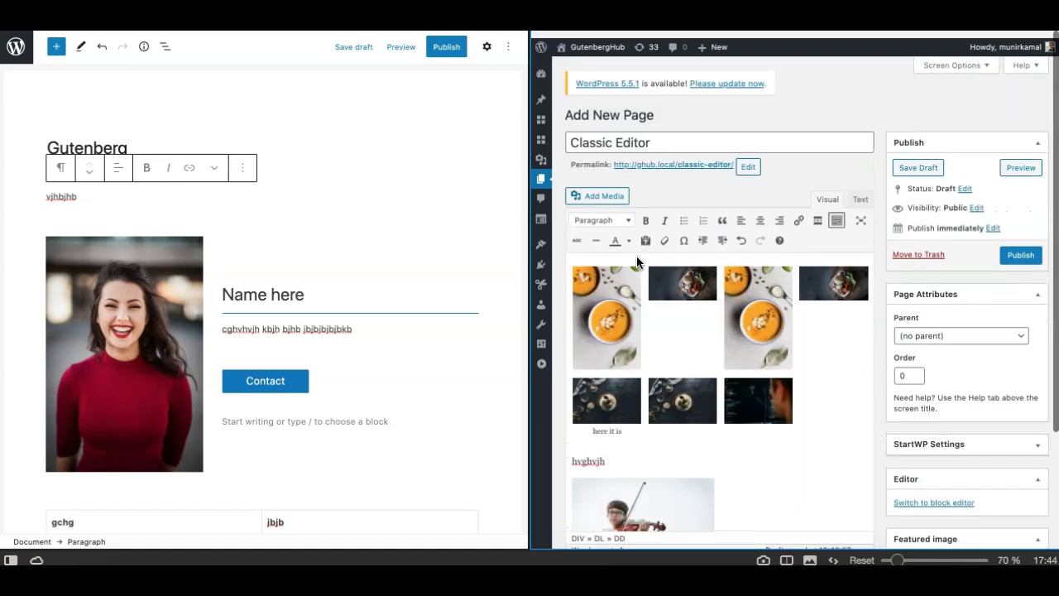
{"action": "left_click", "coordinate": [577, 263]}
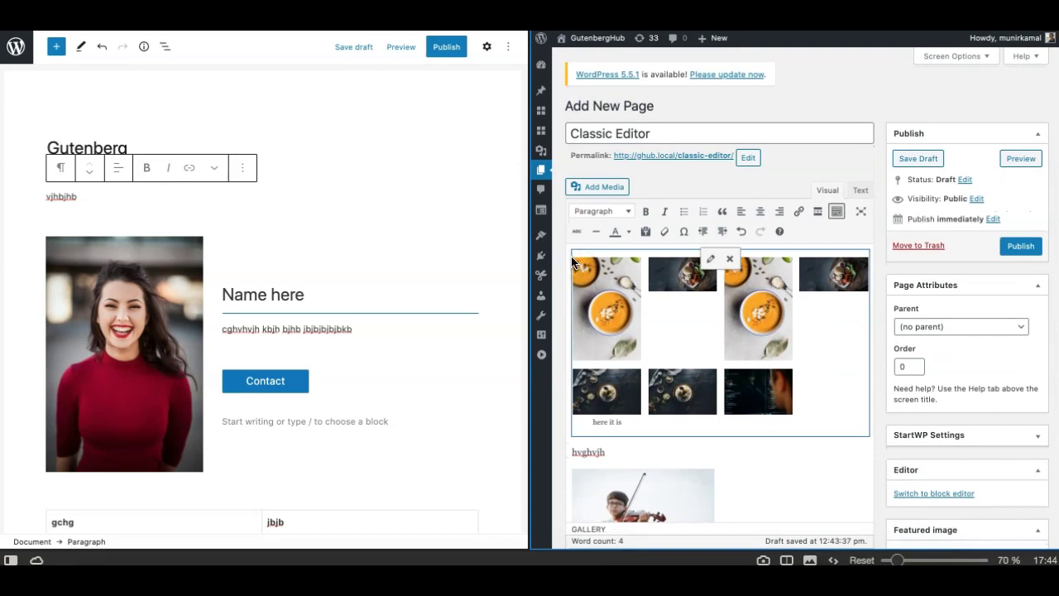
{"action": "key", "text": "Return"}
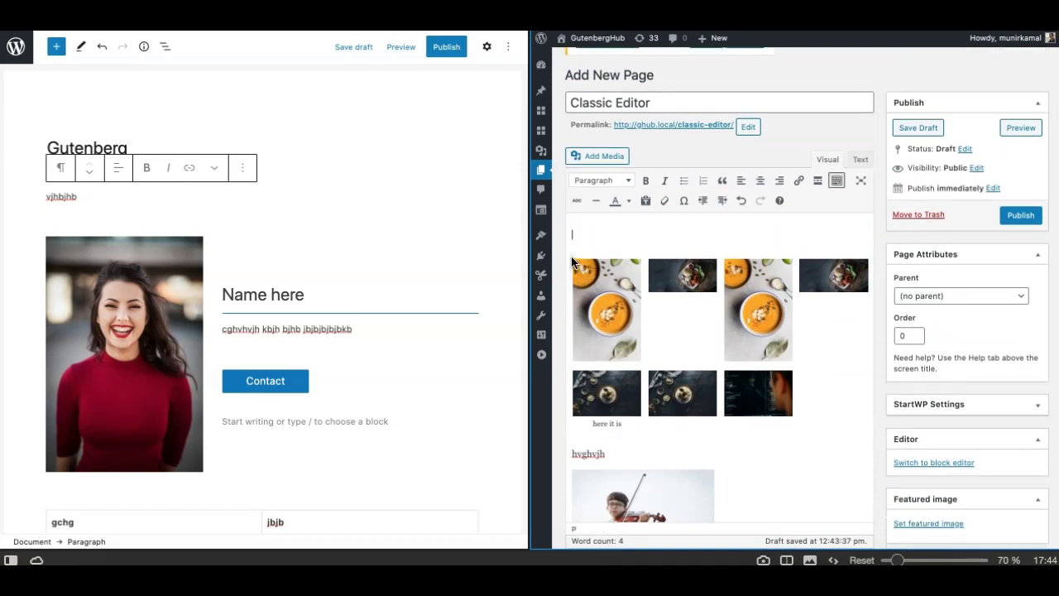
{"action": "right_click", "coordinate": [583, 237]}
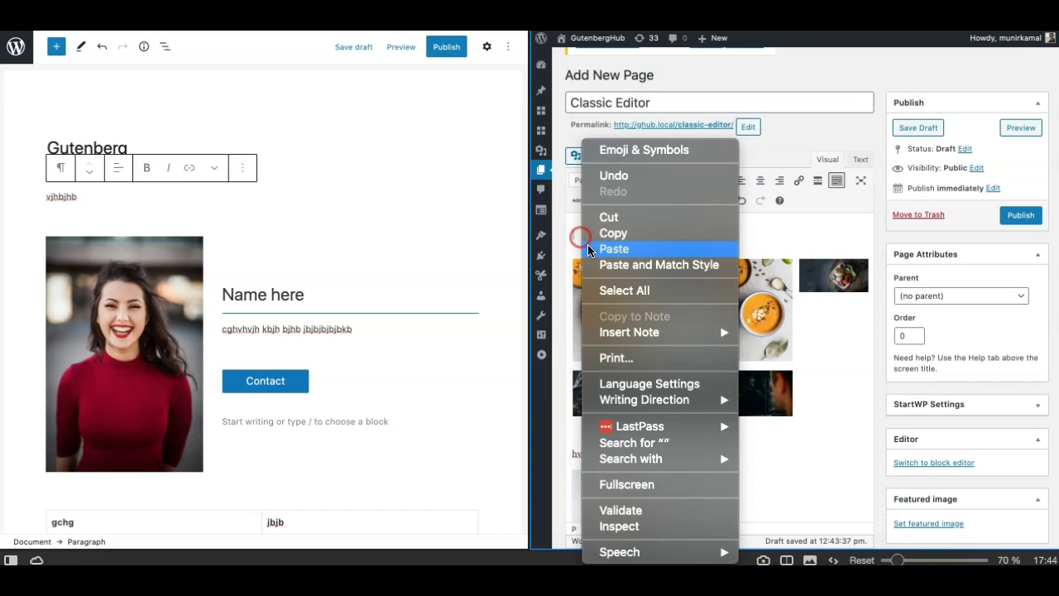
{"action": "left_click", "coordinate": [604, 249]}
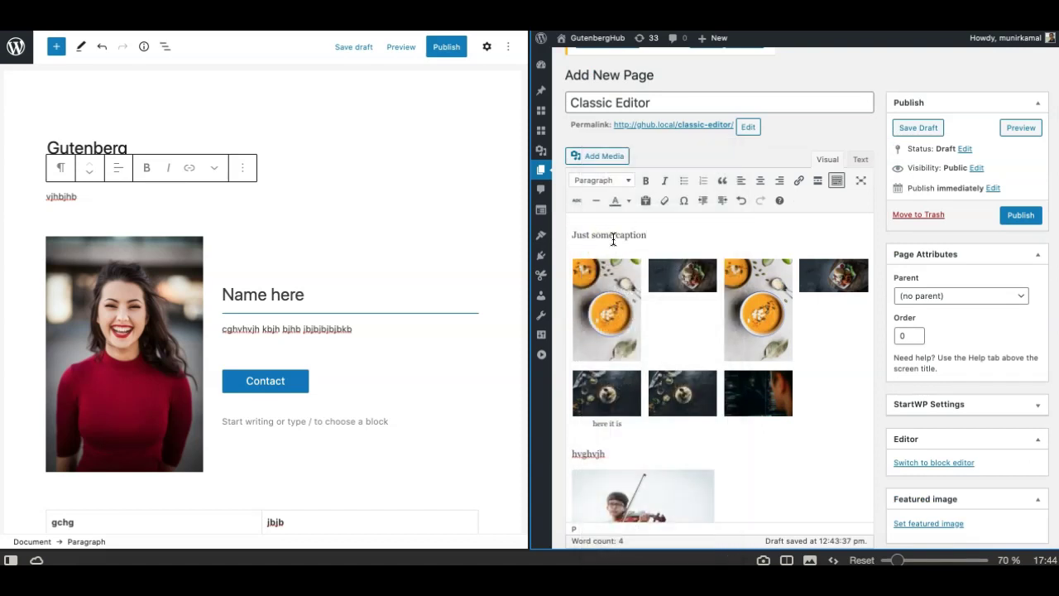
{"action": "scroll", "coordinate": [621, 331], "scroll_direction": "down", "scroll_amount": 3}
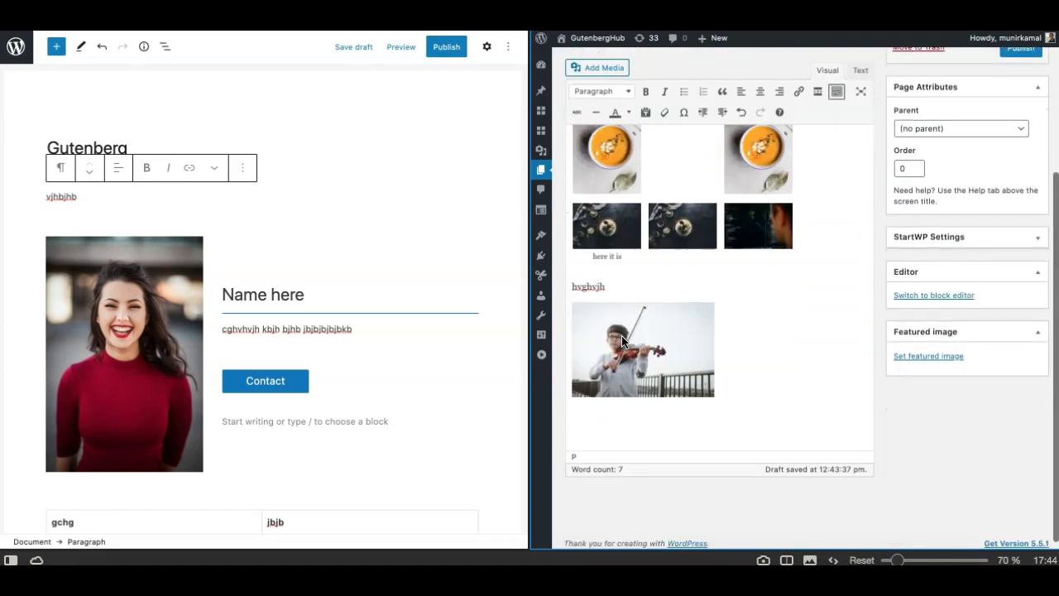
{"action": "left_click", "coordinate": [623, 341]}
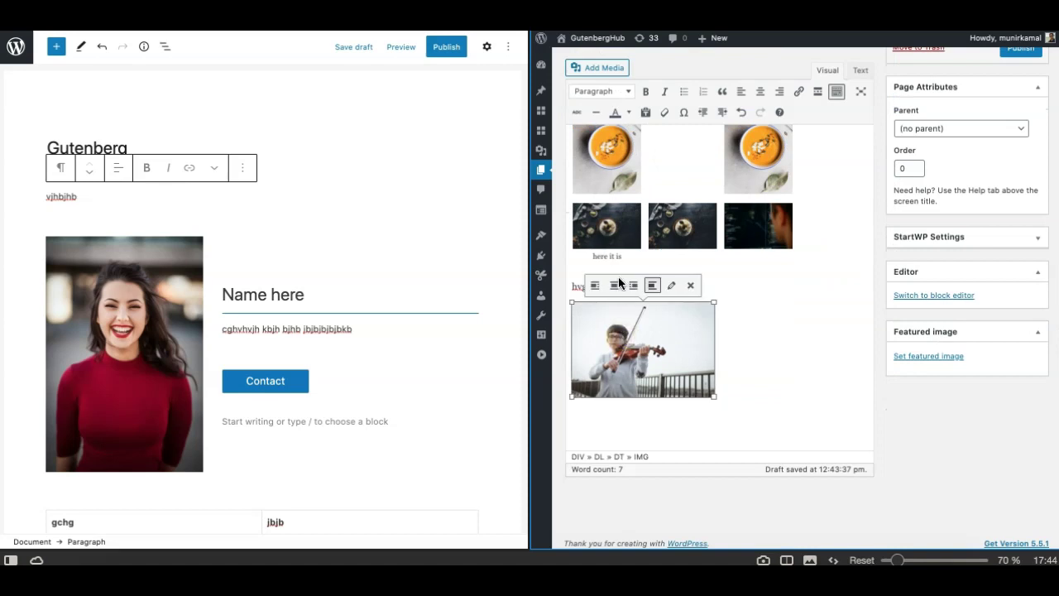
- Move the "Name here" heading in the Columns block into the image column, above the picture of the woman in red
{"action": "left_click", "coordinate": [116, 295]}
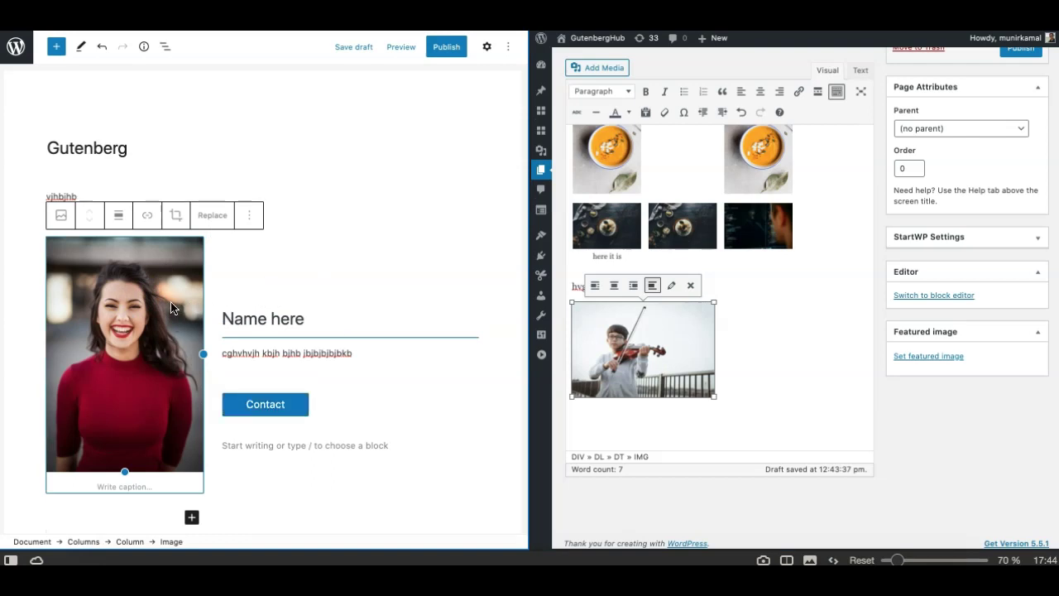
{"action": "left_click", "coordinate": [272, 323]}
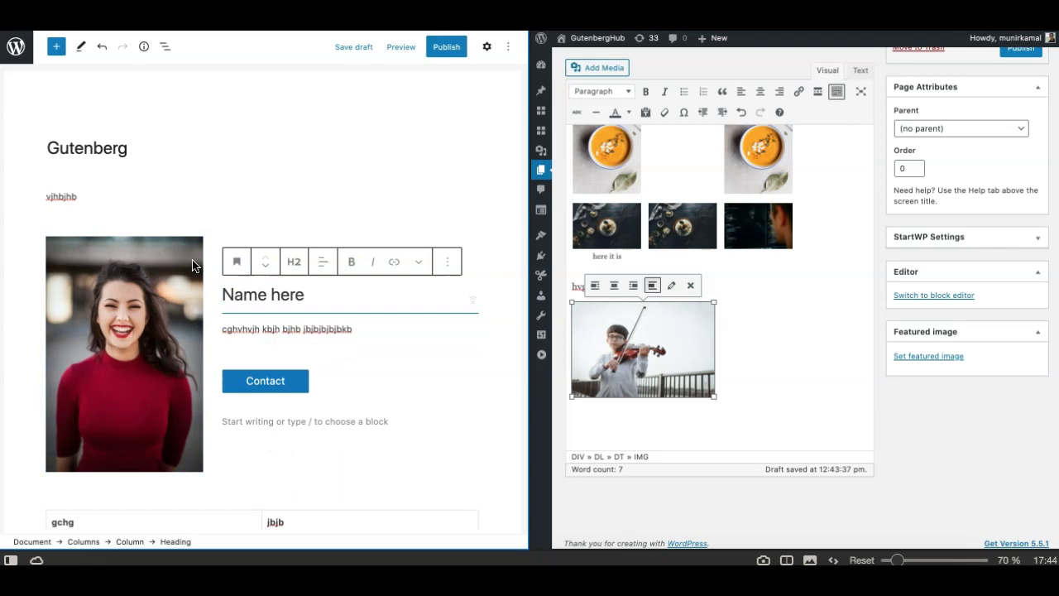
{"action": "left_click_drag", "start_coordinate": [264, 262], "coordinate": [157, 235]}
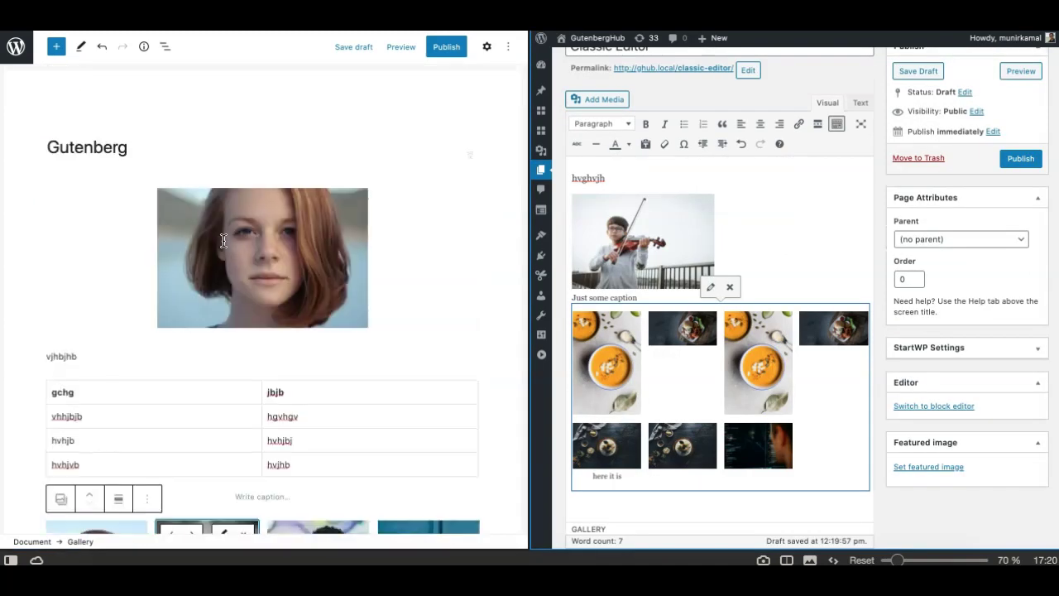
- Examine the image, table and gallery layout on the Gutenberg page and the text, image and gallery in the Classic Editor
{"action": "scroll", "coordinate": [222, 239], "scroll_direction": "down", "scroll_amount": 2}
{"action": "scroll", "coordinate": [705, 306], "scroll_direction": "up", "scroll_amount": 2}
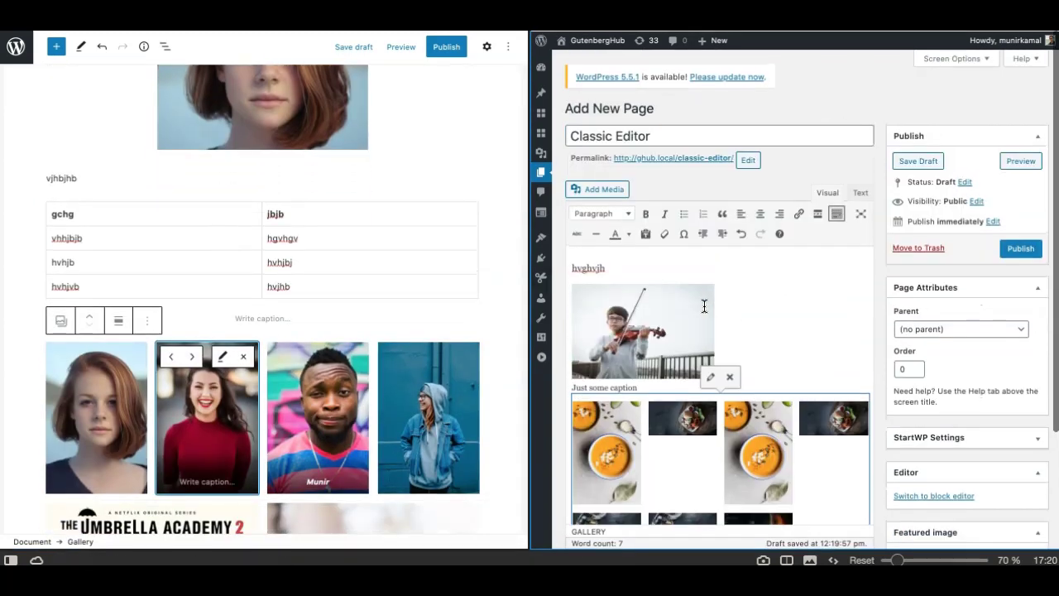
{"action": "scroll", "coordinate": [705, 306], "scroll_direction": "down", "scroll_amount": 2}
{"action": "scroll", "coordinate": [374, 263], "scroll_direction": "up", "scroll_amount": 1}
{"action": "scroll", "coordinate": [374, 263], "scroll_direction": "up", "scroll_amount": 3}
{"action": "scroll", "coordinate": [331, 256], "scroll_direction": "down", "scroll_amount": 3}
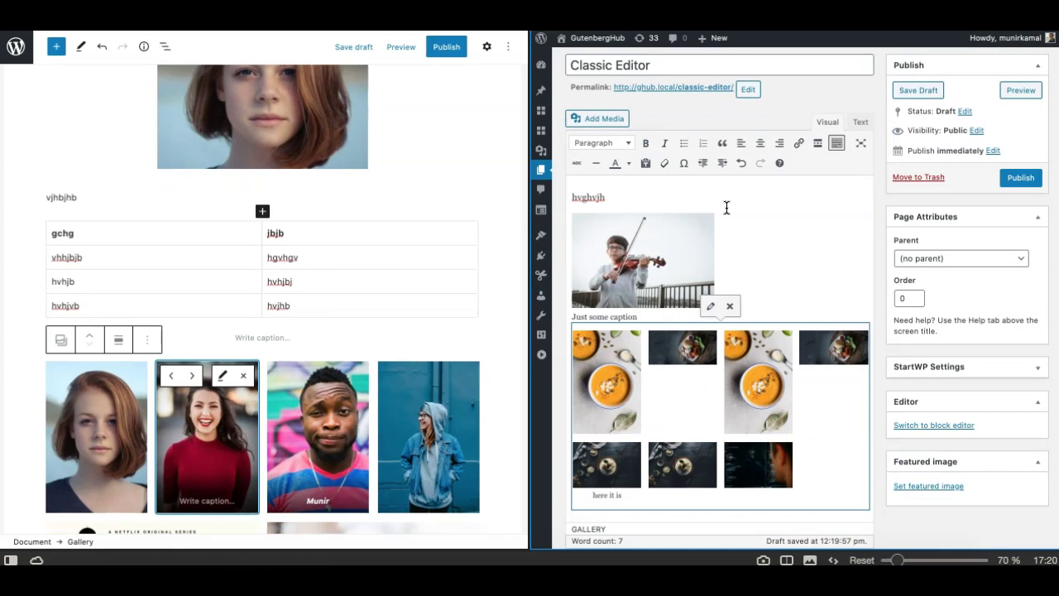
{"action": "scroll", "coordinate": [307, 265], "scroll_direction": "up", "scroll_amount": 2}
{"action": "scroll", "coordinate": [224, 356], "scroll_direction": "down", "scroll_amount": 1}
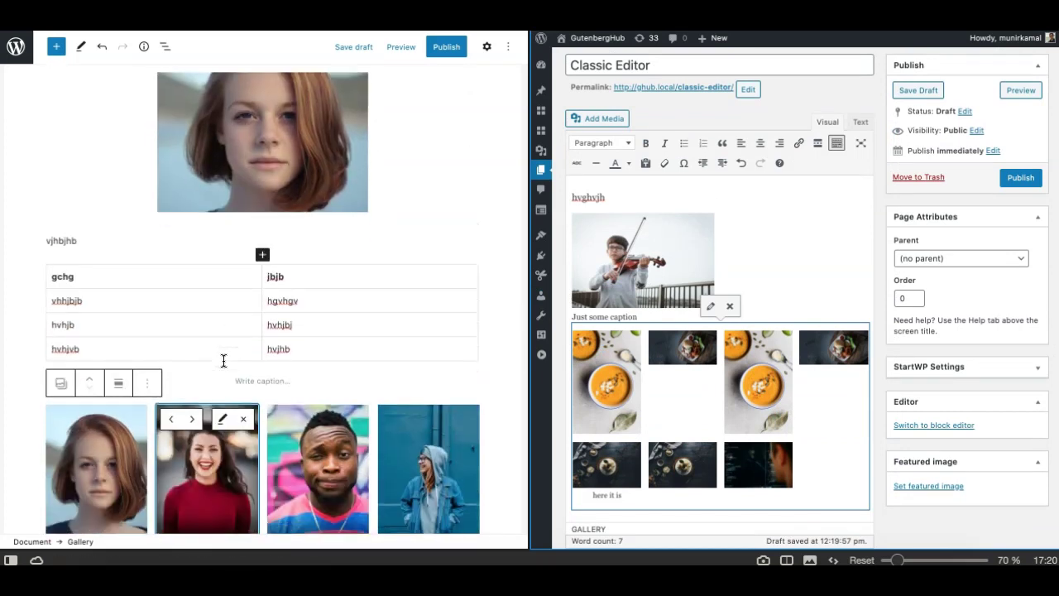
{"action": "scroll", "coordinate": [223, 361], "scroll_direction": "down", "scroll_amount": 1}
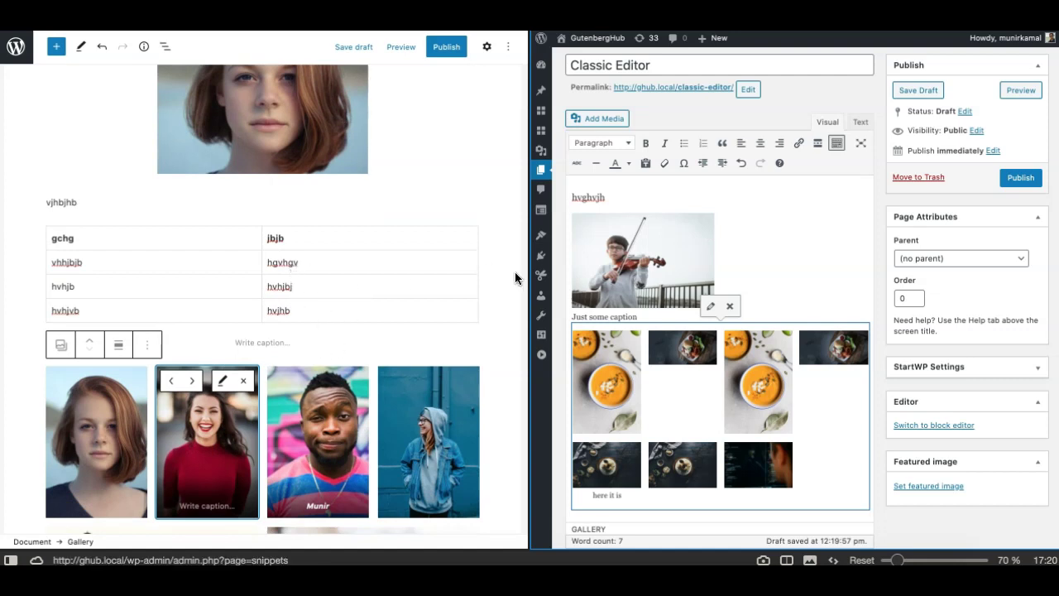
{"action": "scroll", "coordinate": [336, 343], "scroll_direction": "down", "scroll_amount": 4}
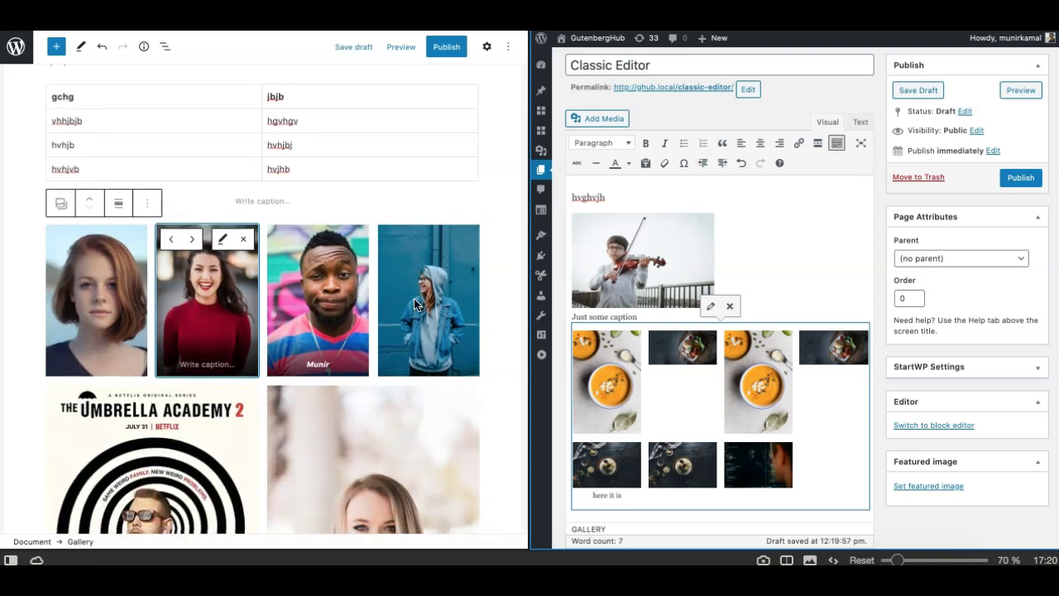
{"action": "scroll", "coordinate": [413, 305], "scroll_direction": "down", "scroll_amount": 5}
{"action": "scroll", "coordinate": [414, 305], "scroll_direction": "up", "scroll_amount": 3}
{"action": "scroll", "coordinate": [414, 305], "scroll_direction": "down", "scroll_amount": 5}
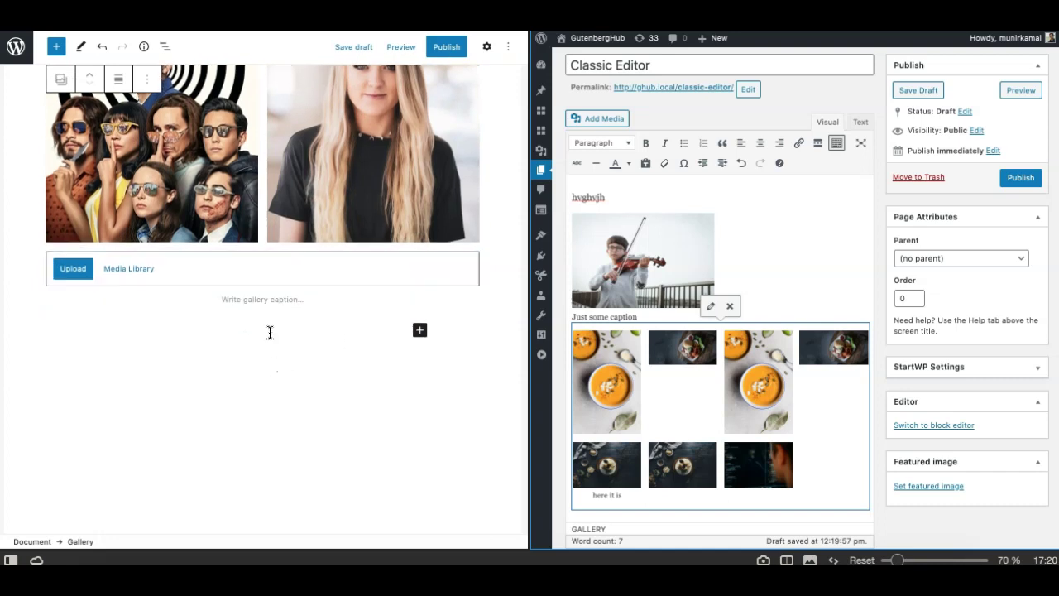